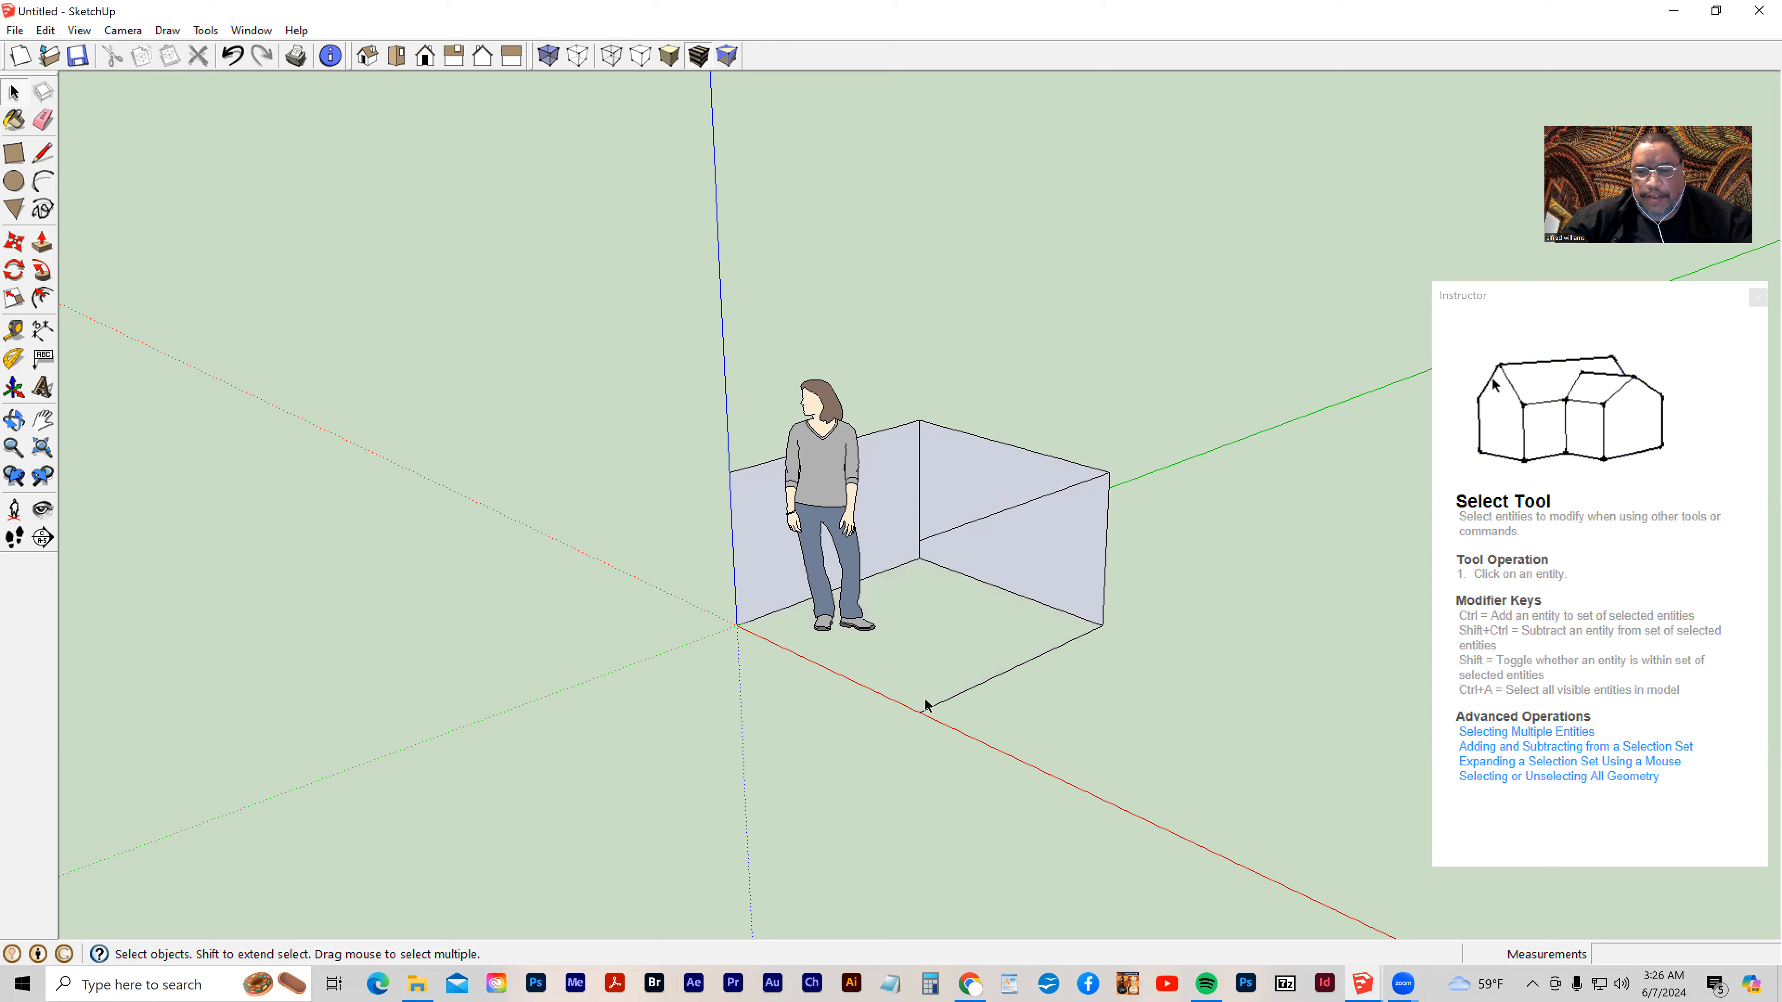
# Delete all remaining faces and edges of the partly erased box around the scale figure
pyautogui.click(947, 699)
pyautogui.press('Delete')
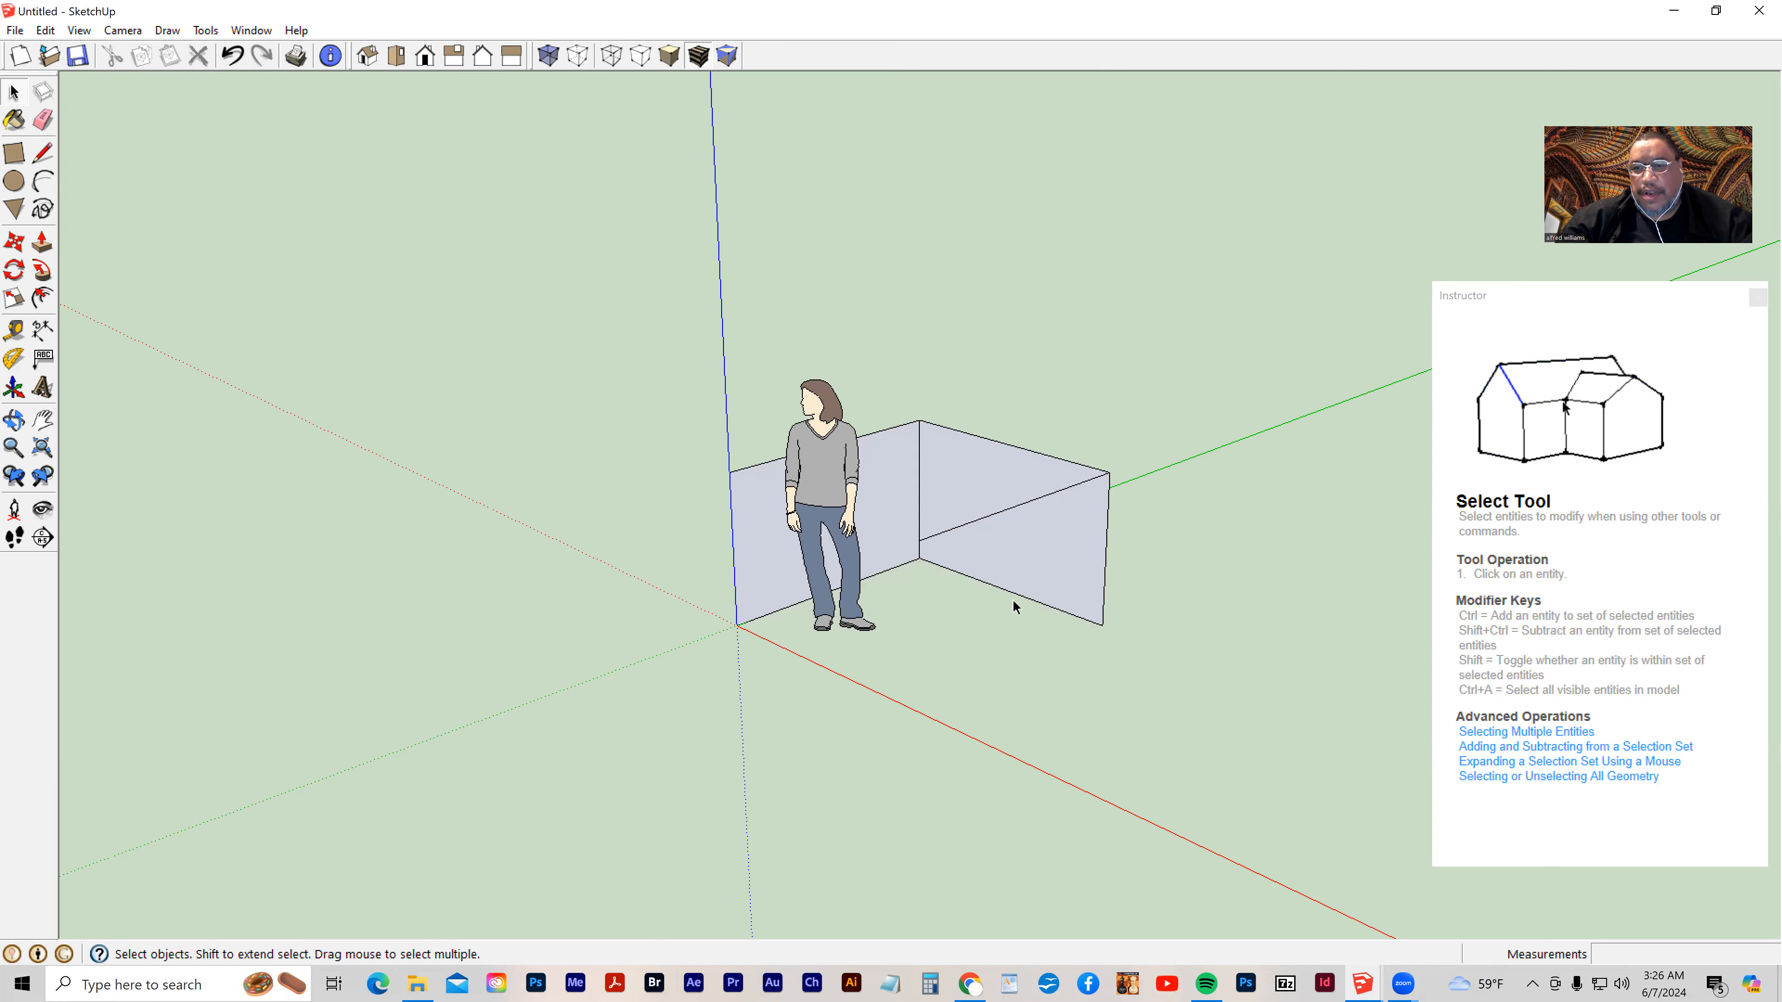
pyautogui.click(1014, 598)
pyautogui.press('Delete')
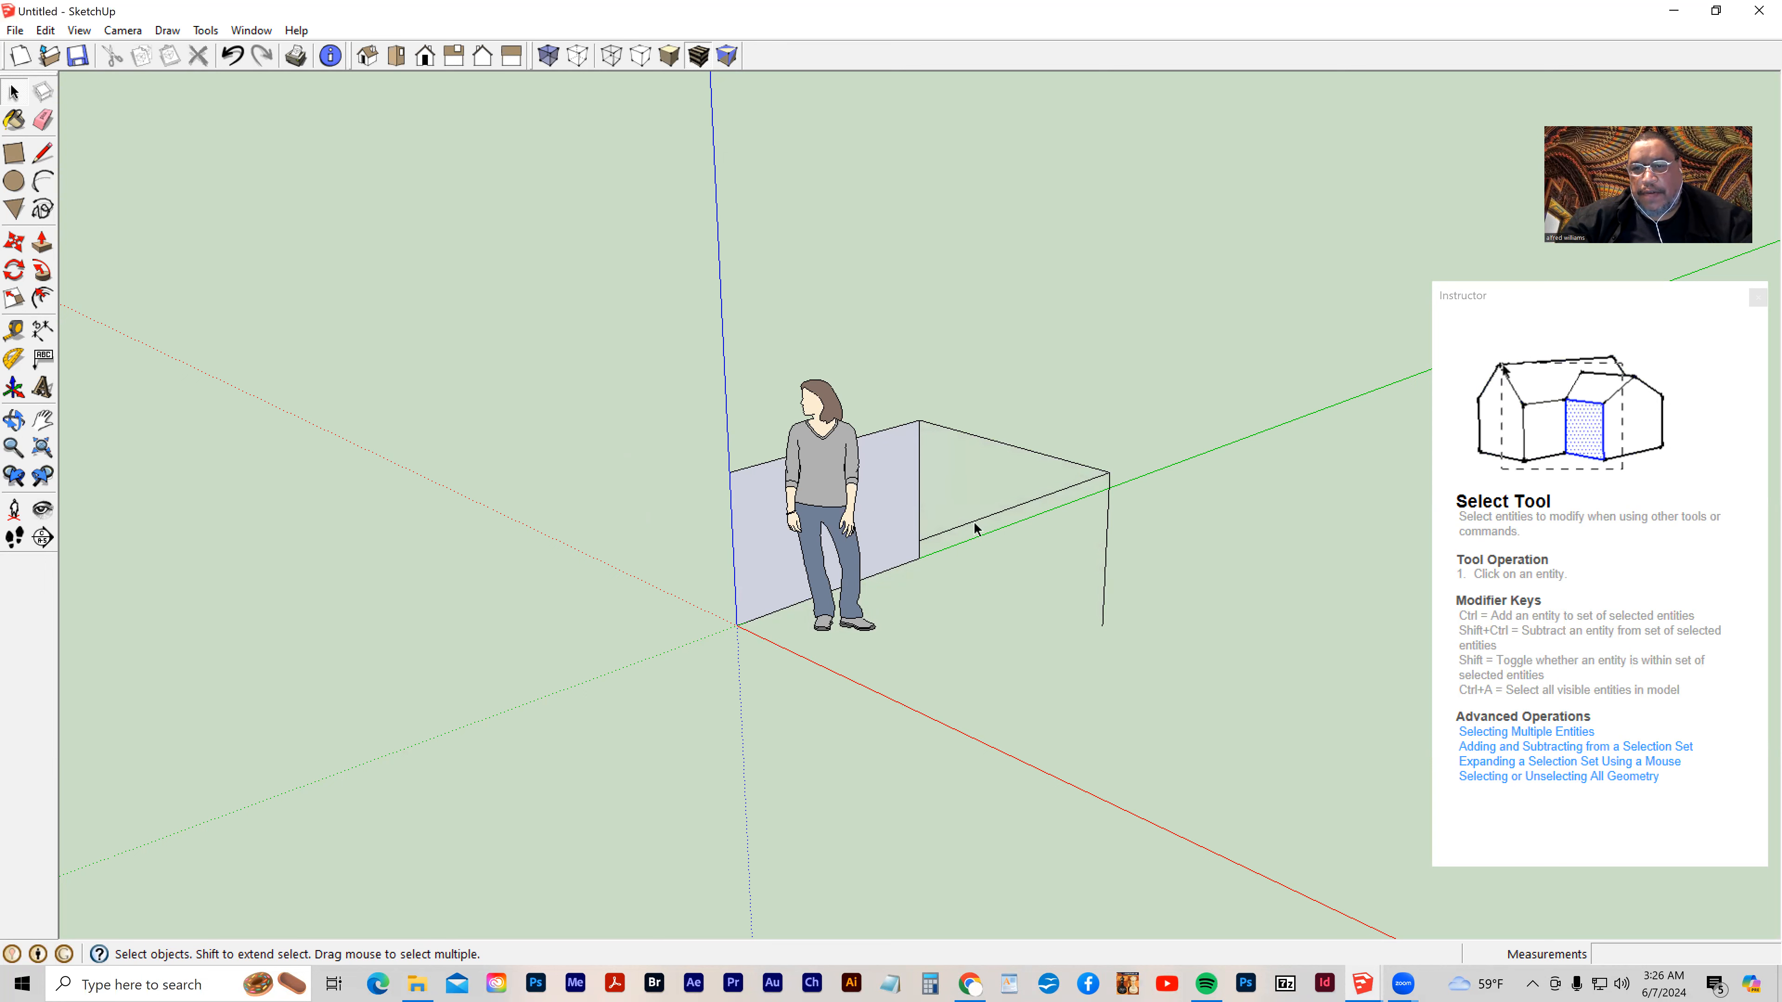
pyautogui.click(993, 515)
pyautogui.press('Delete')
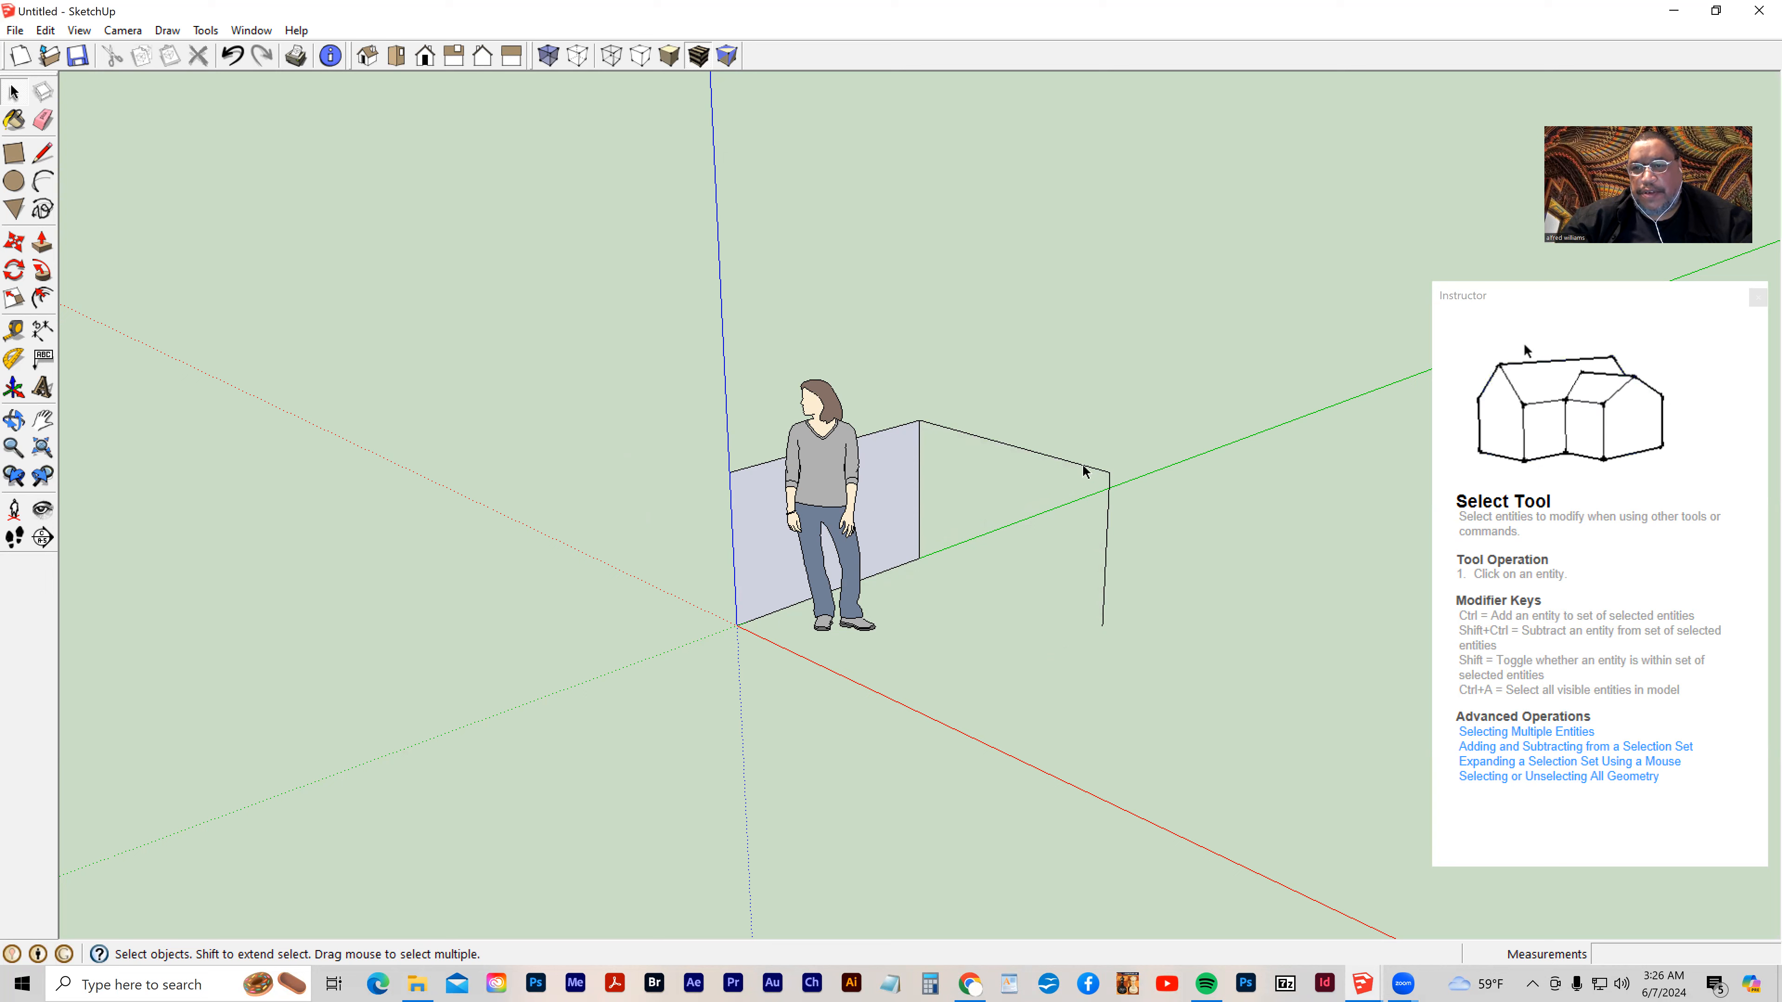
pyautogui.click(1108, 519)
pyautogui.press('Delete')
pyautogui.click(736, 583)
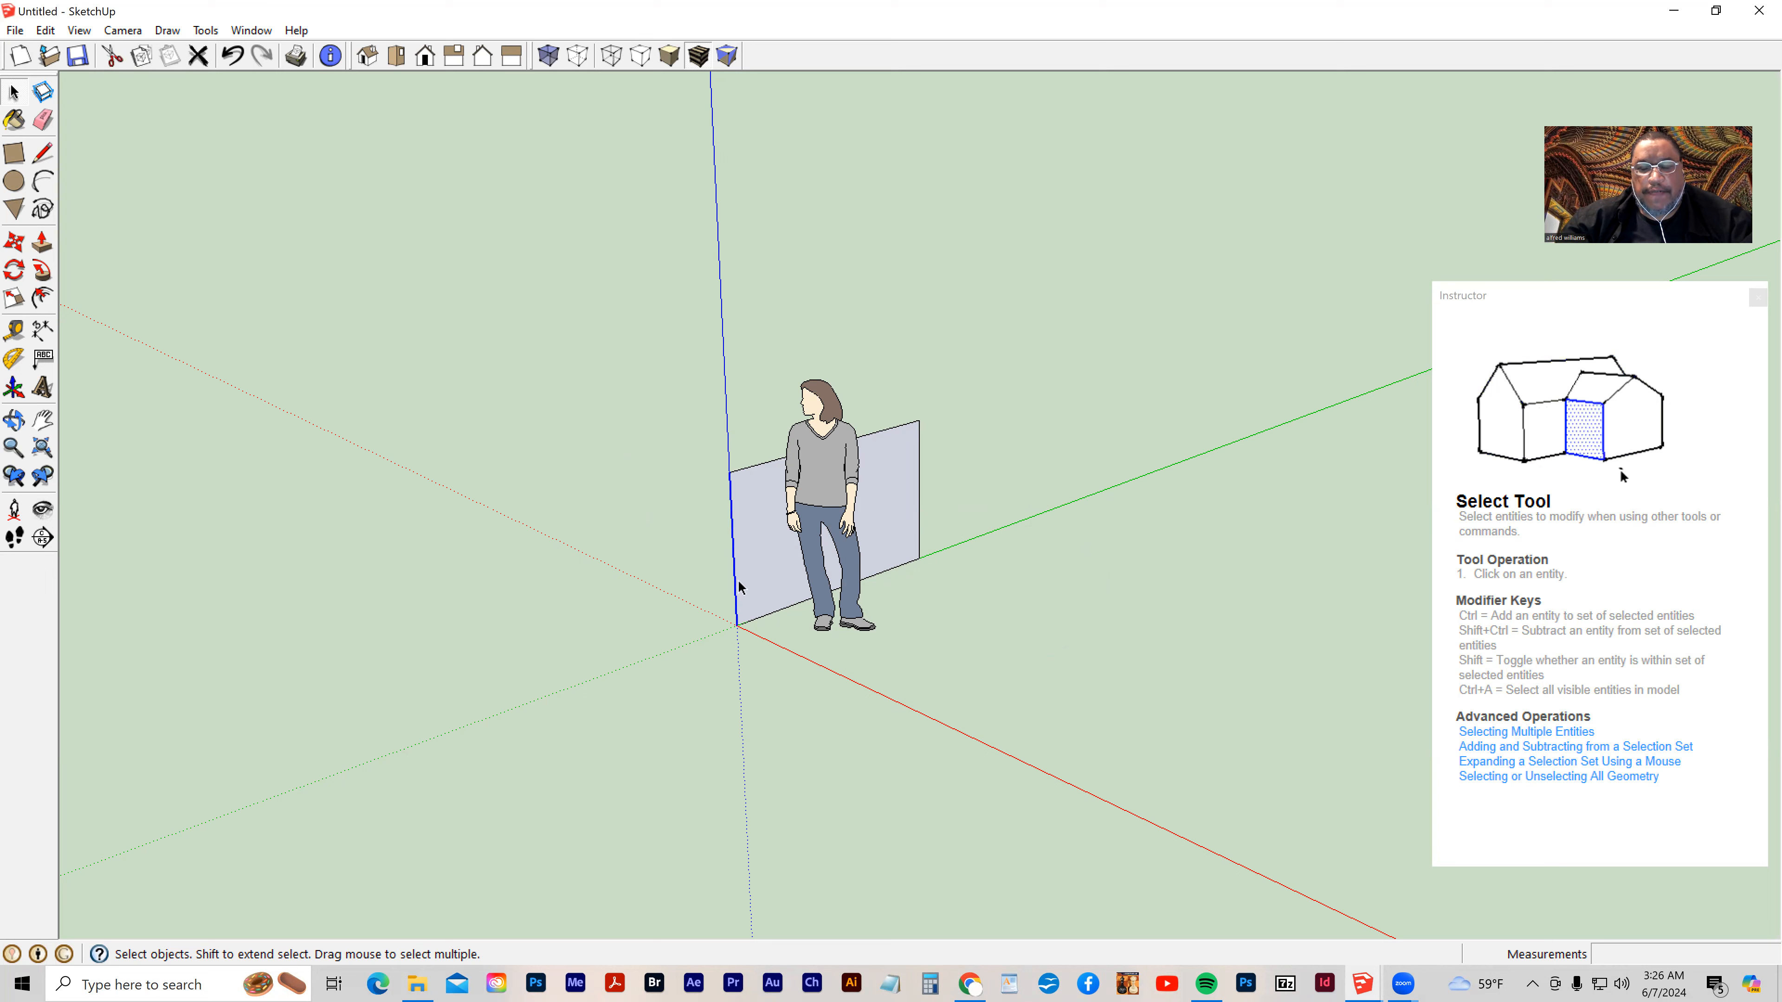
pyautogui.press('Delete')
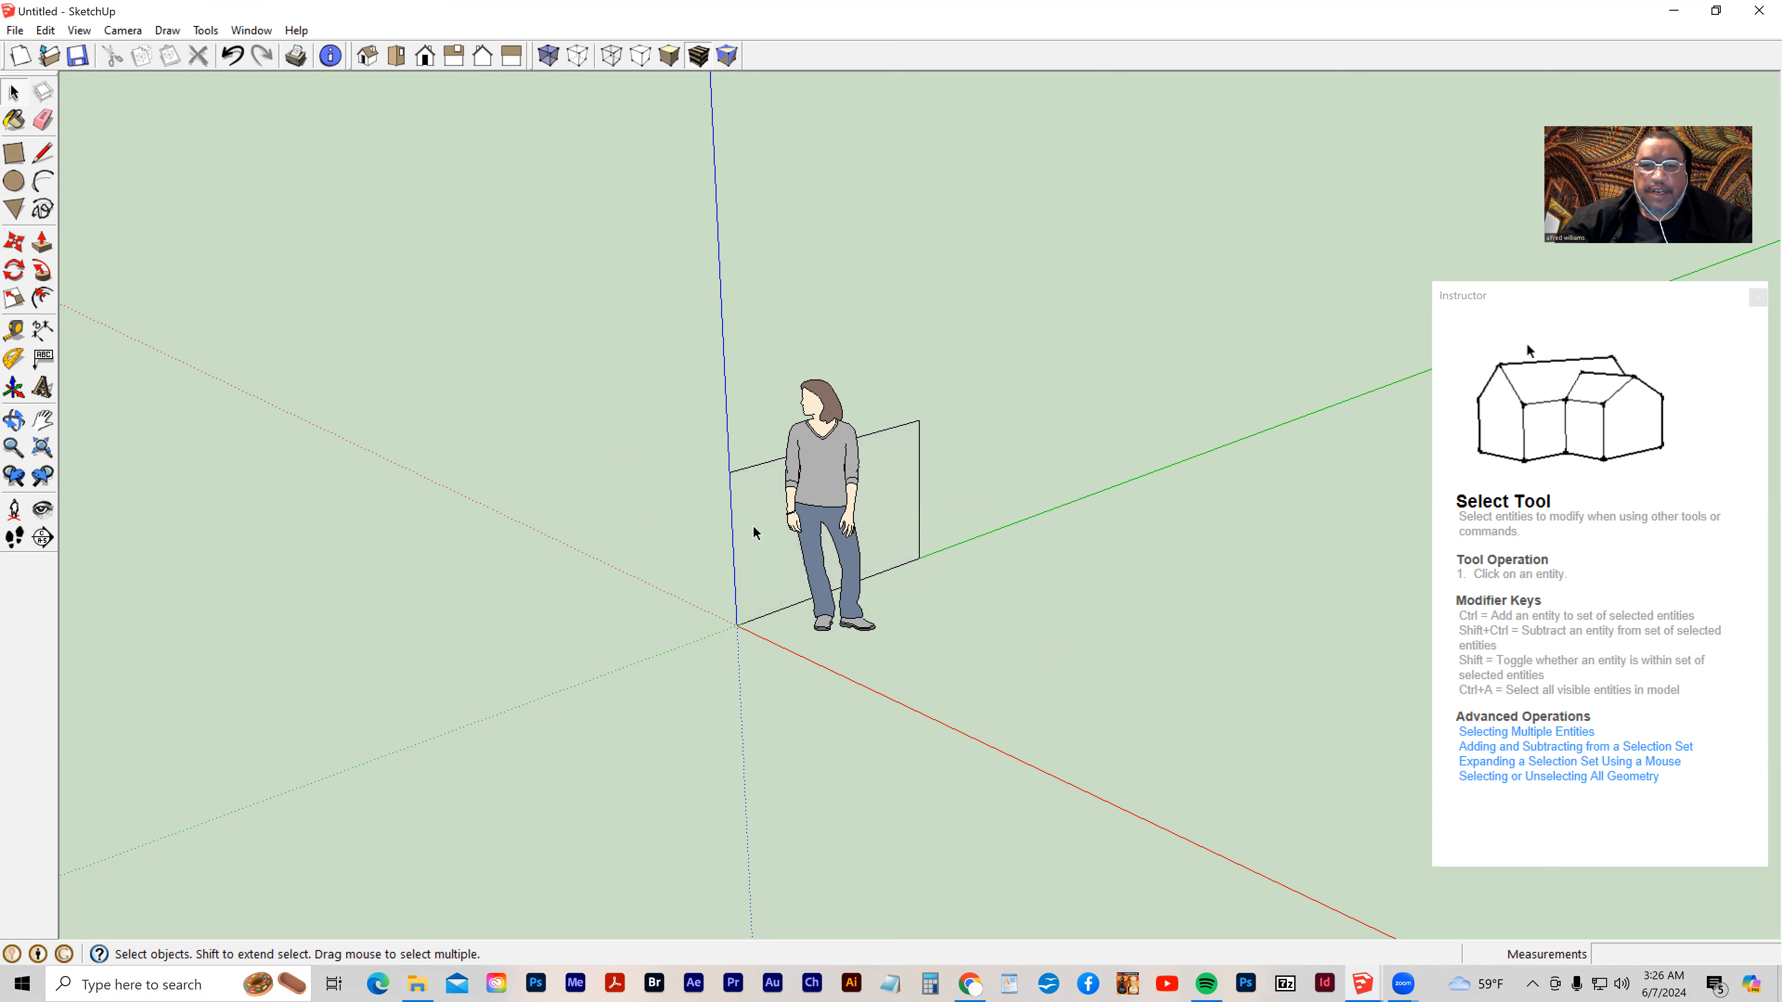
pyautogui.click(749, 468)
pyautogui.press('Delete')
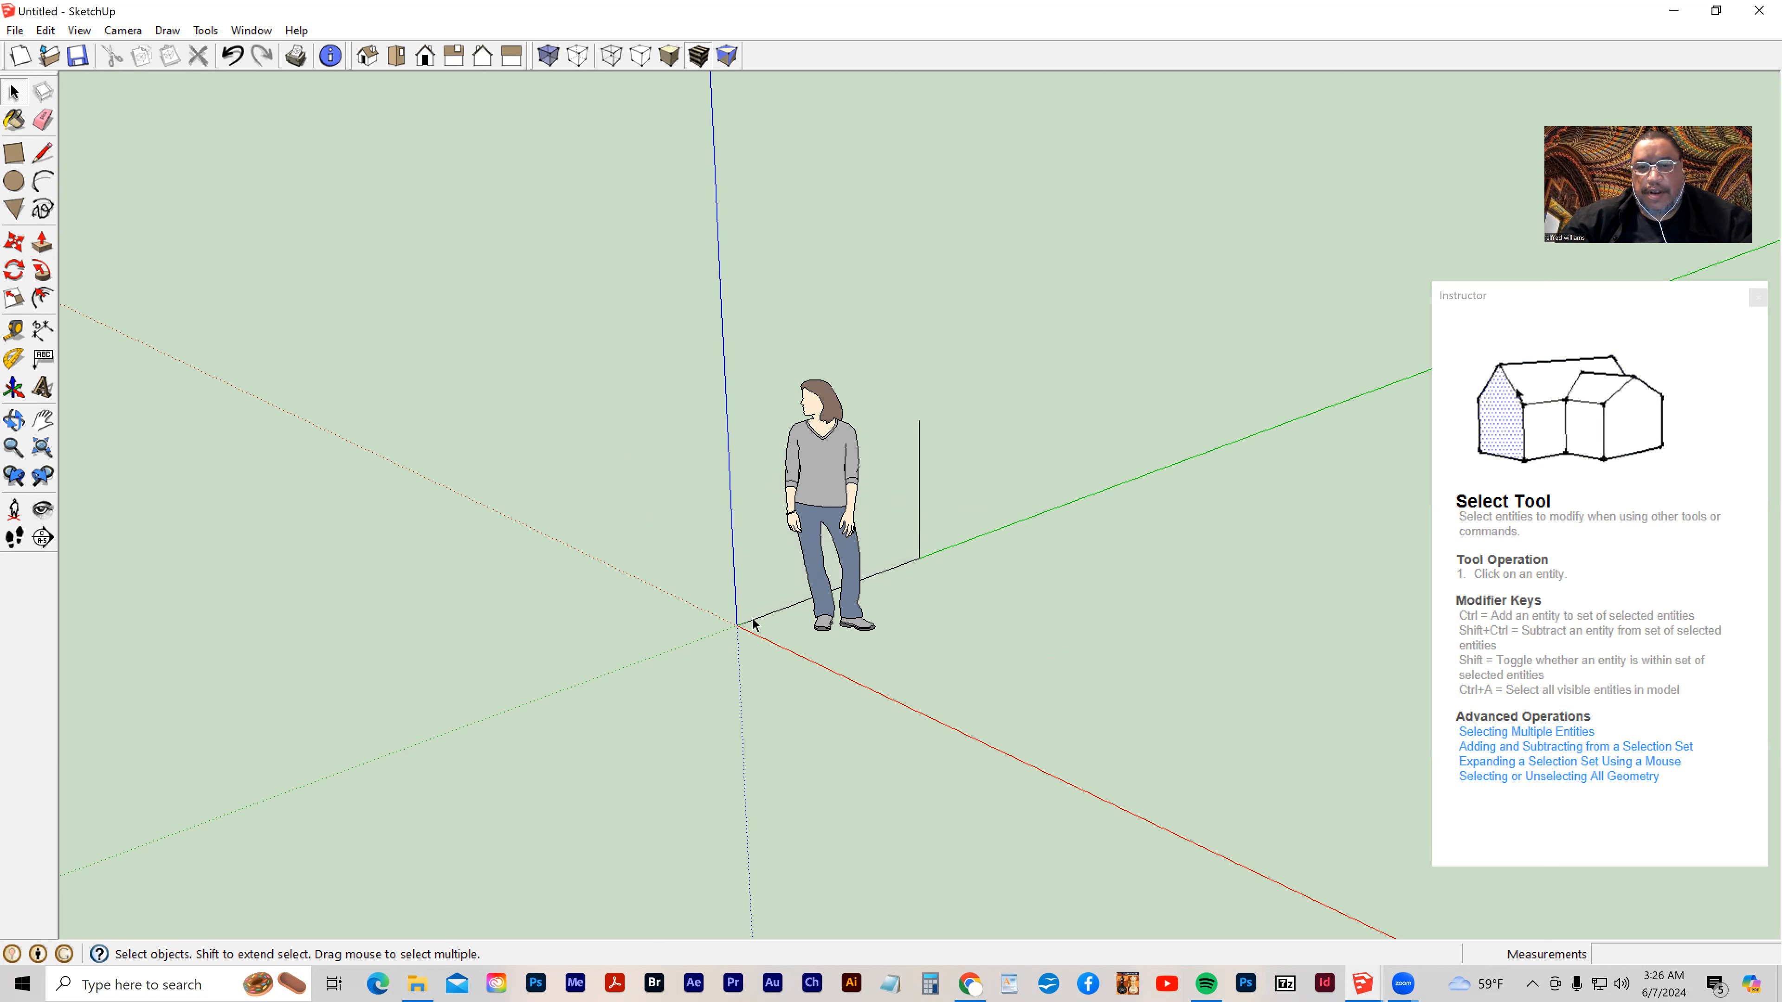
pyautogui.click(747, 620)
pyautogui.press('Delete')
pyautogui.click(919, 522)
pyautogui.press('Delete')
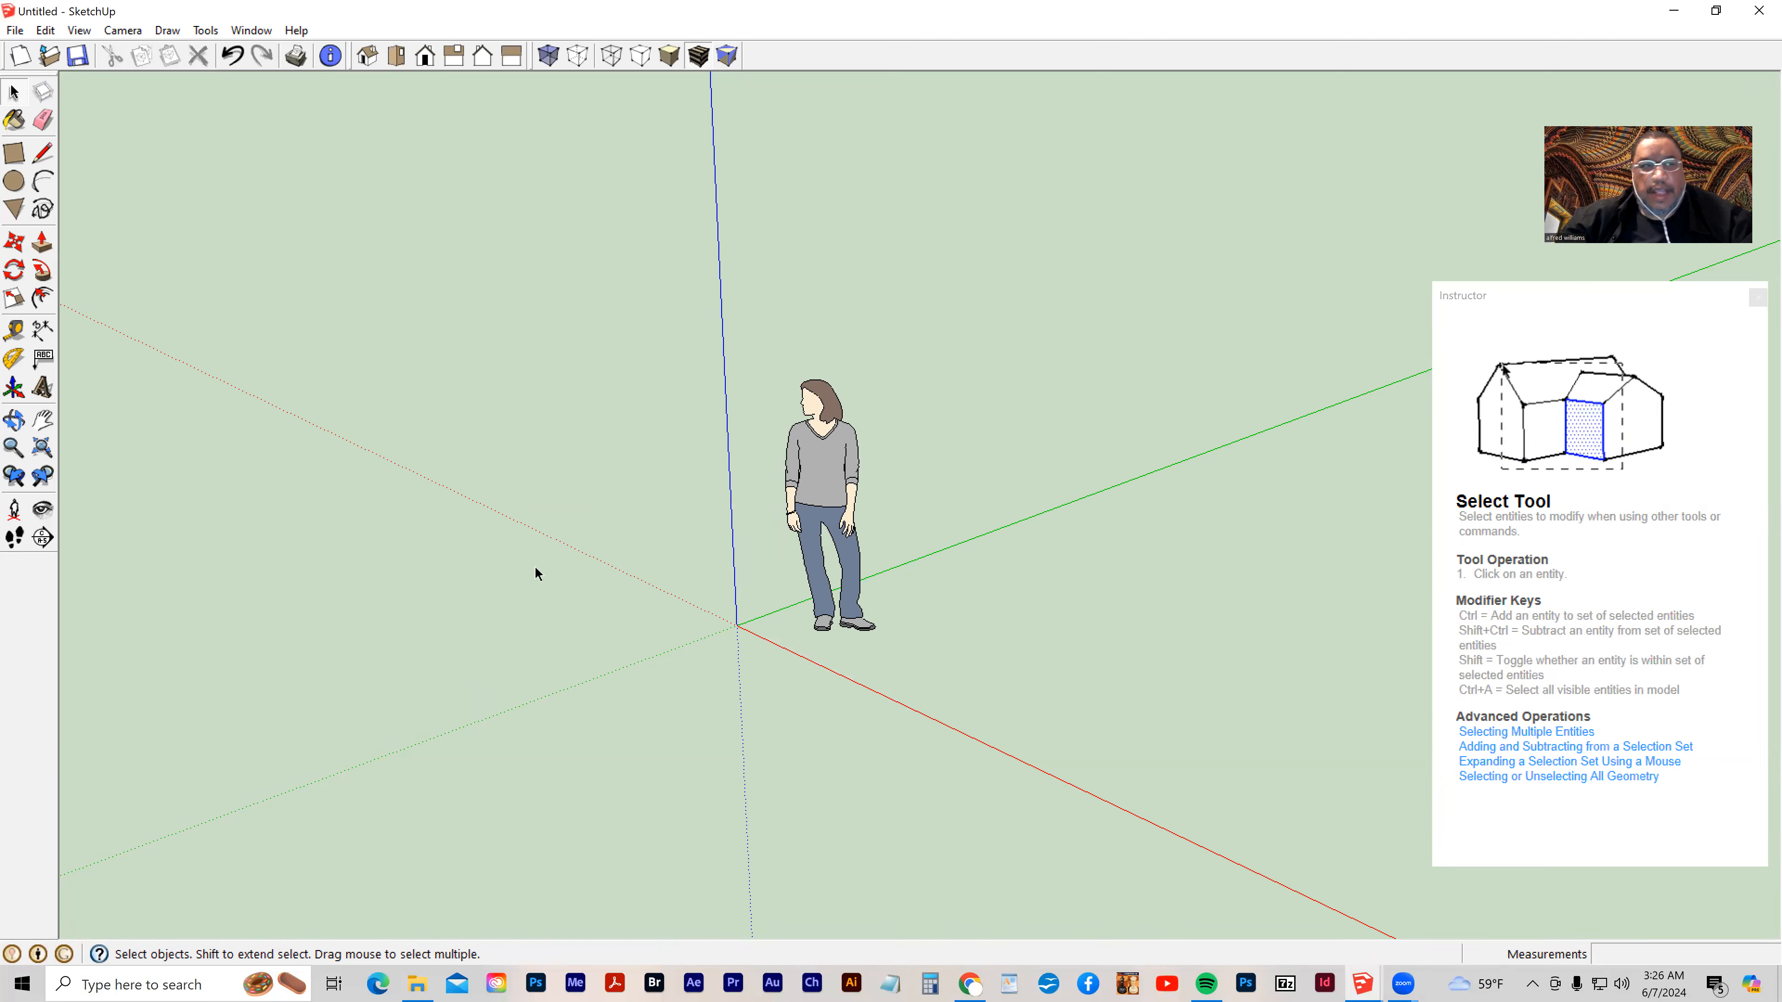
# Draw a square of about 5' by 5' on the ground plane, starting at the origin
pyautogui.click(9, 157)
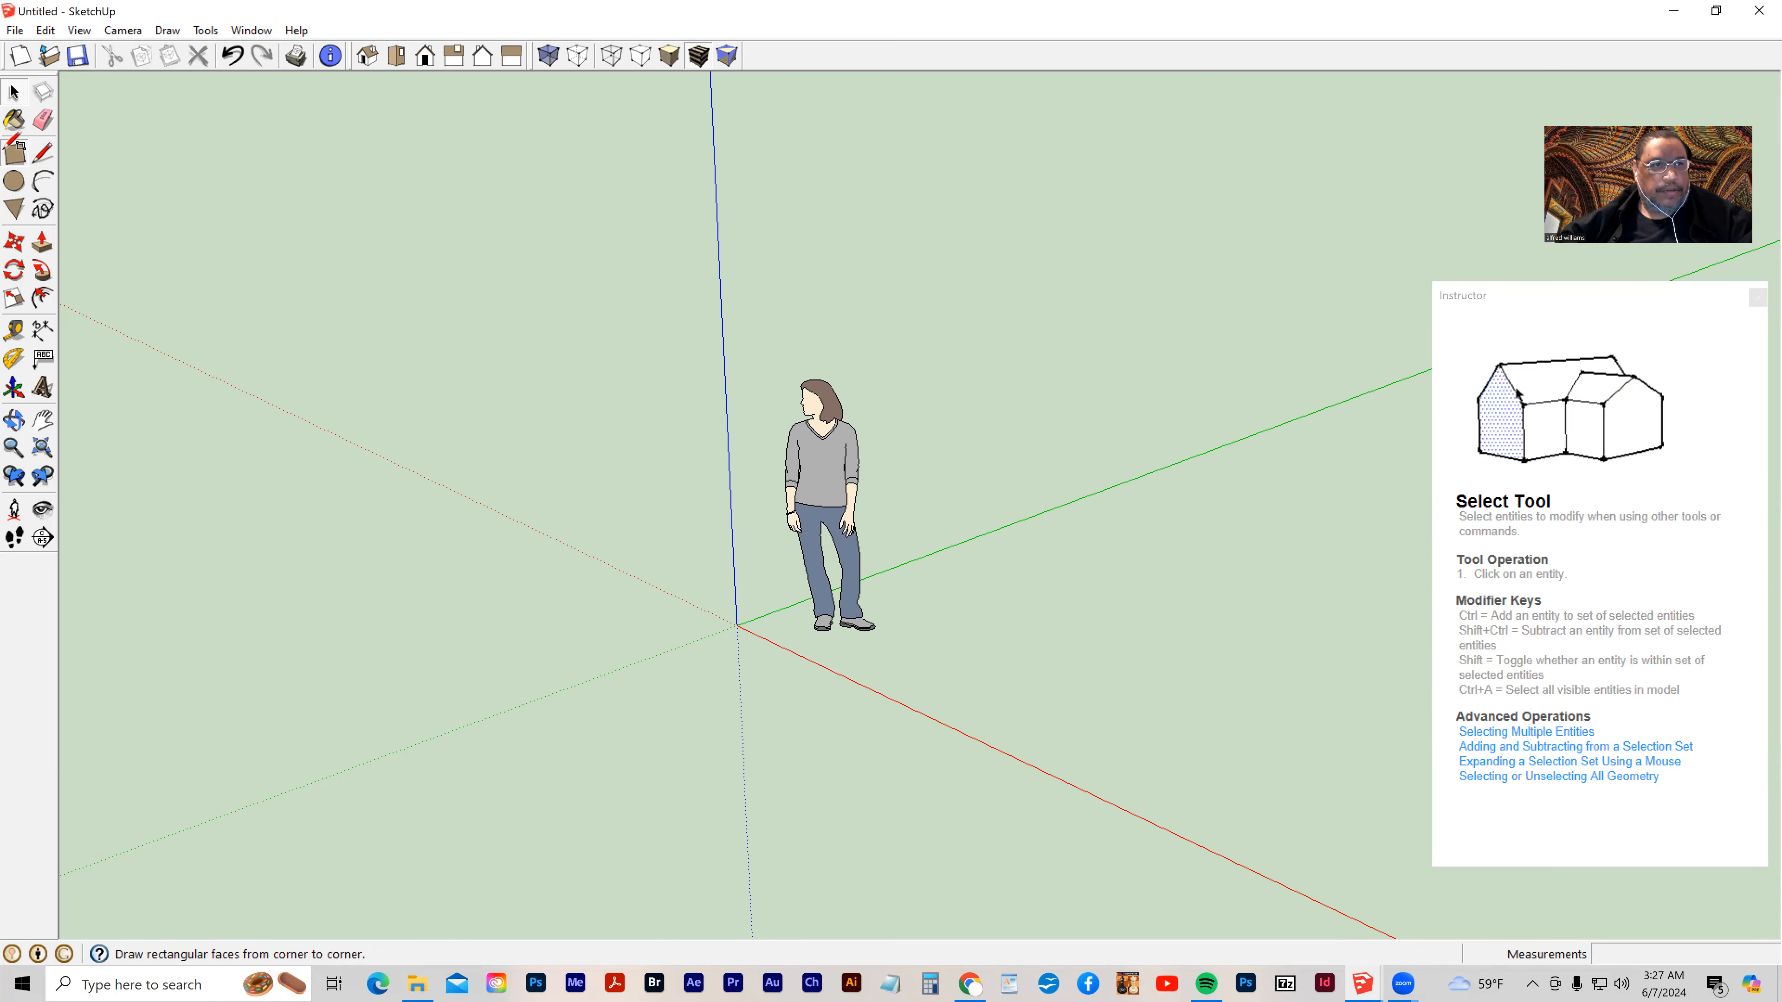
pyautogui.click(738, 624)
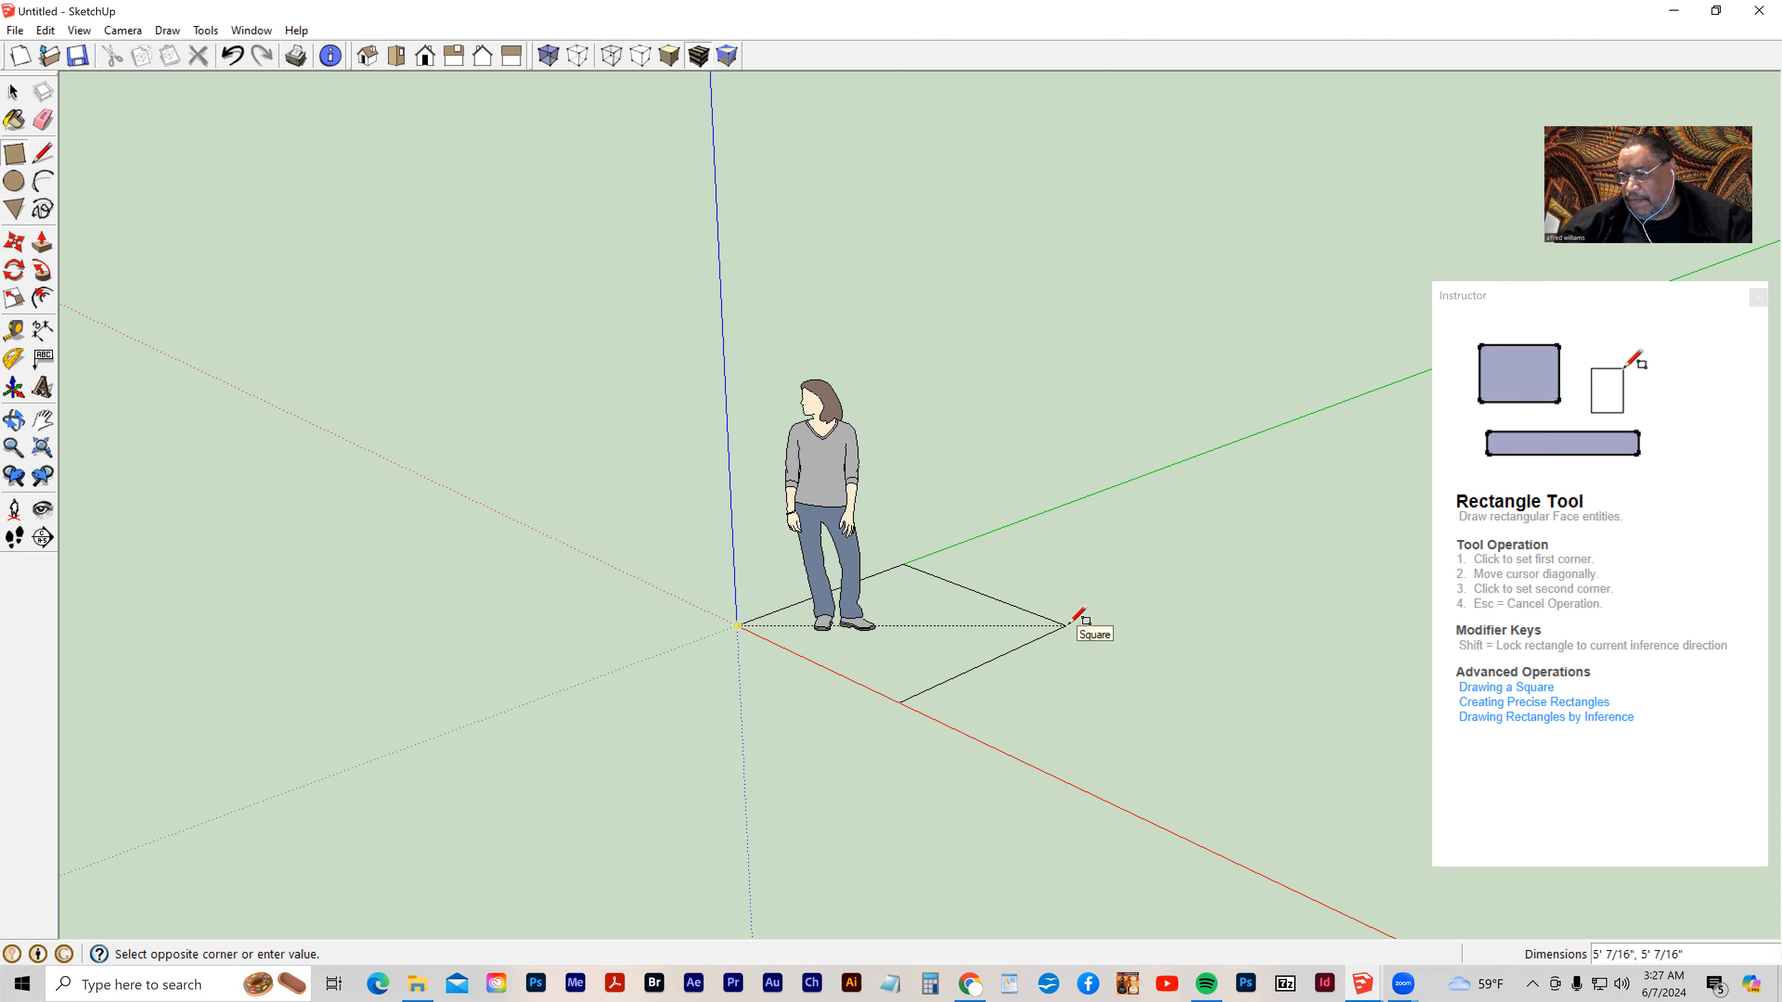
pyautogui.click(1067, 624)
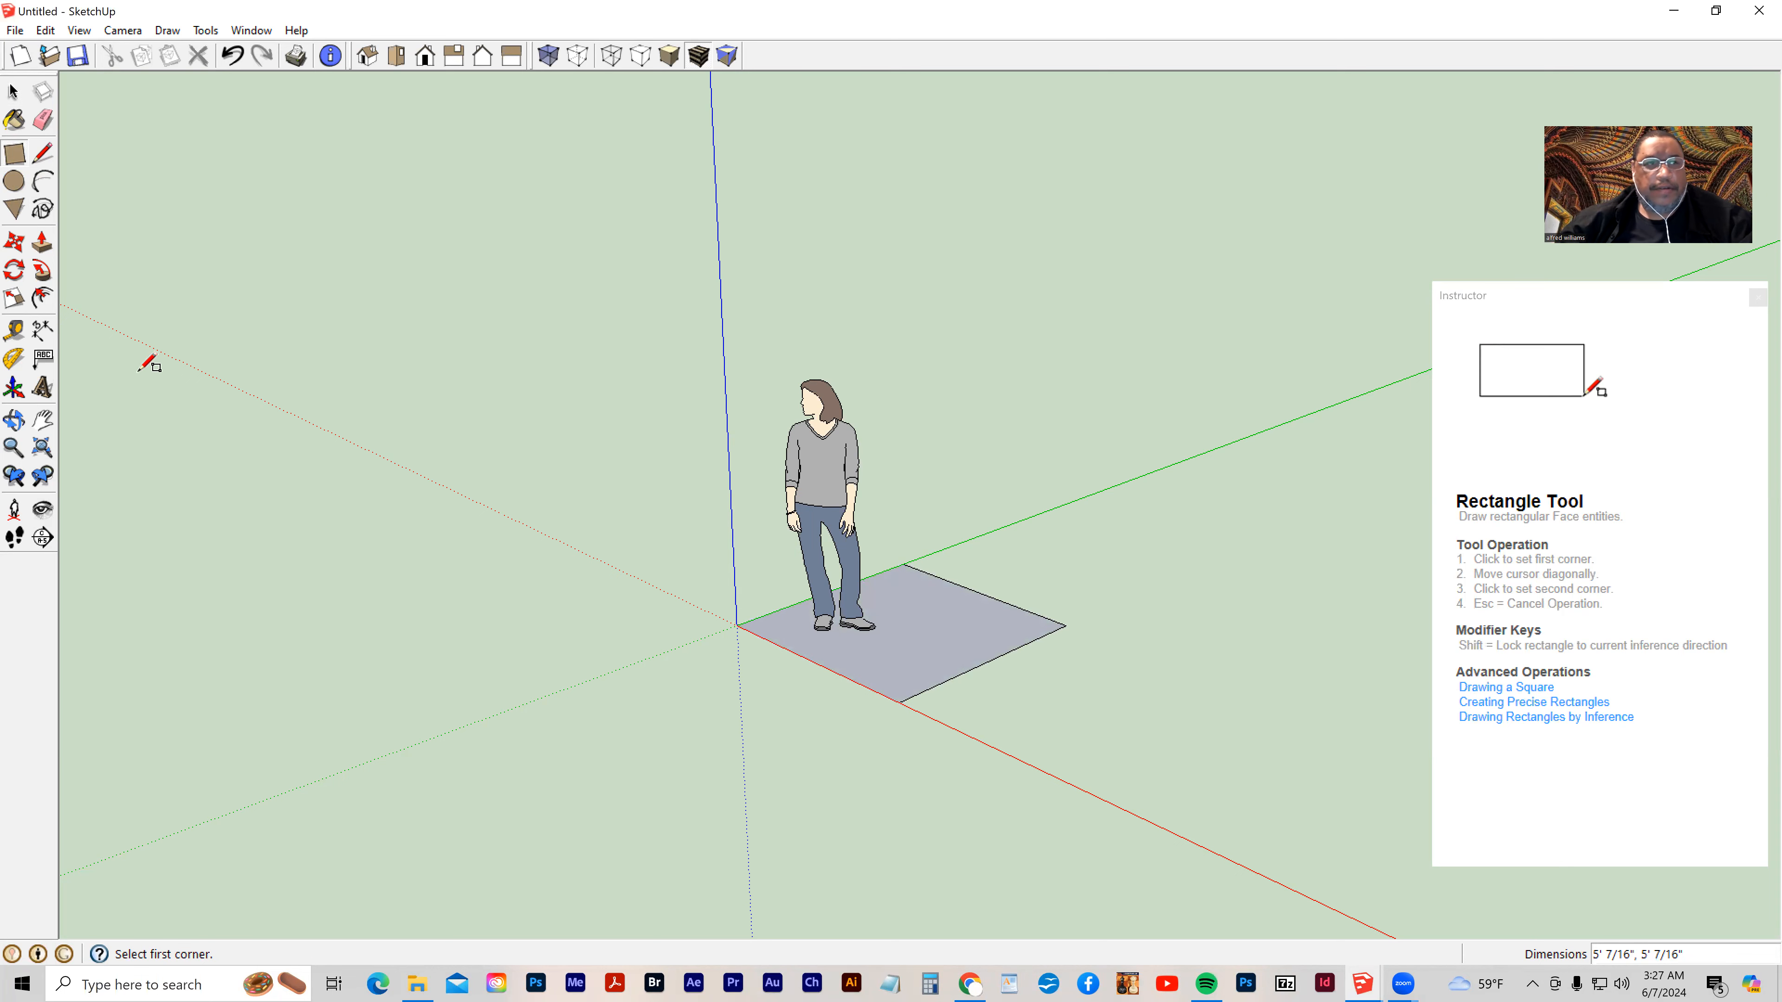
# Push/Pull the square face upward about 3' 2" into a solid box
pyautogui.click(51, 244)
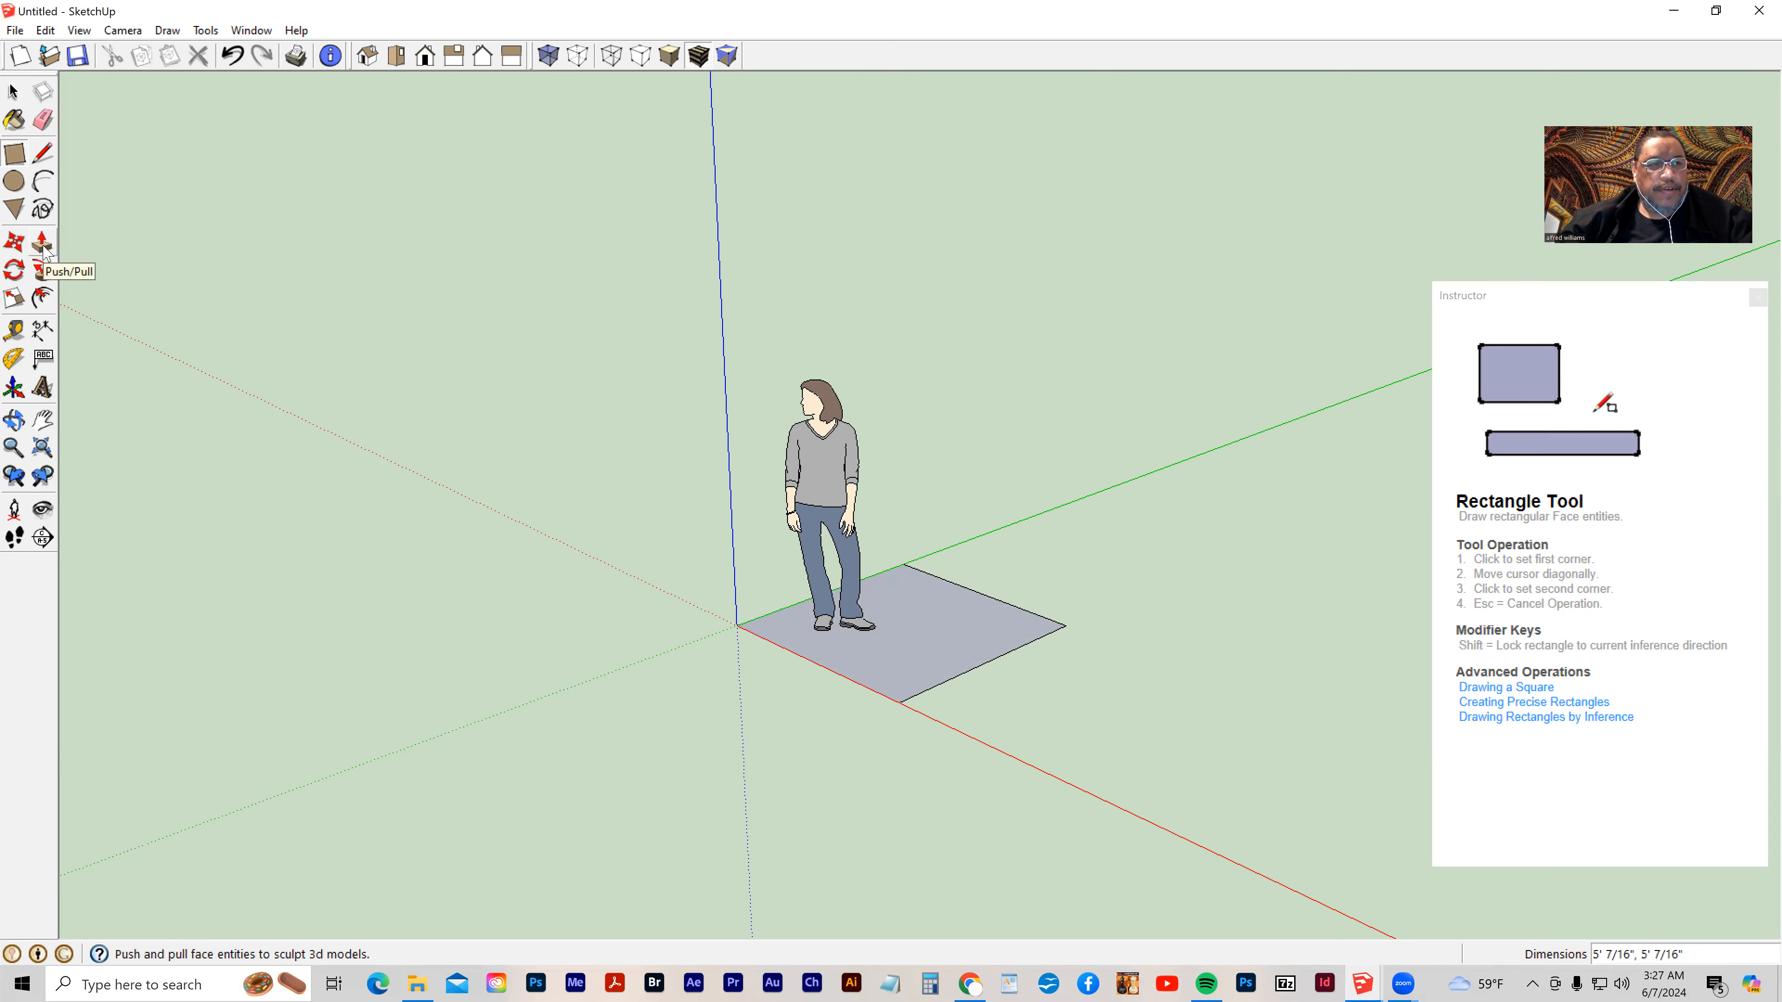
pyautogui.click(919, 656)
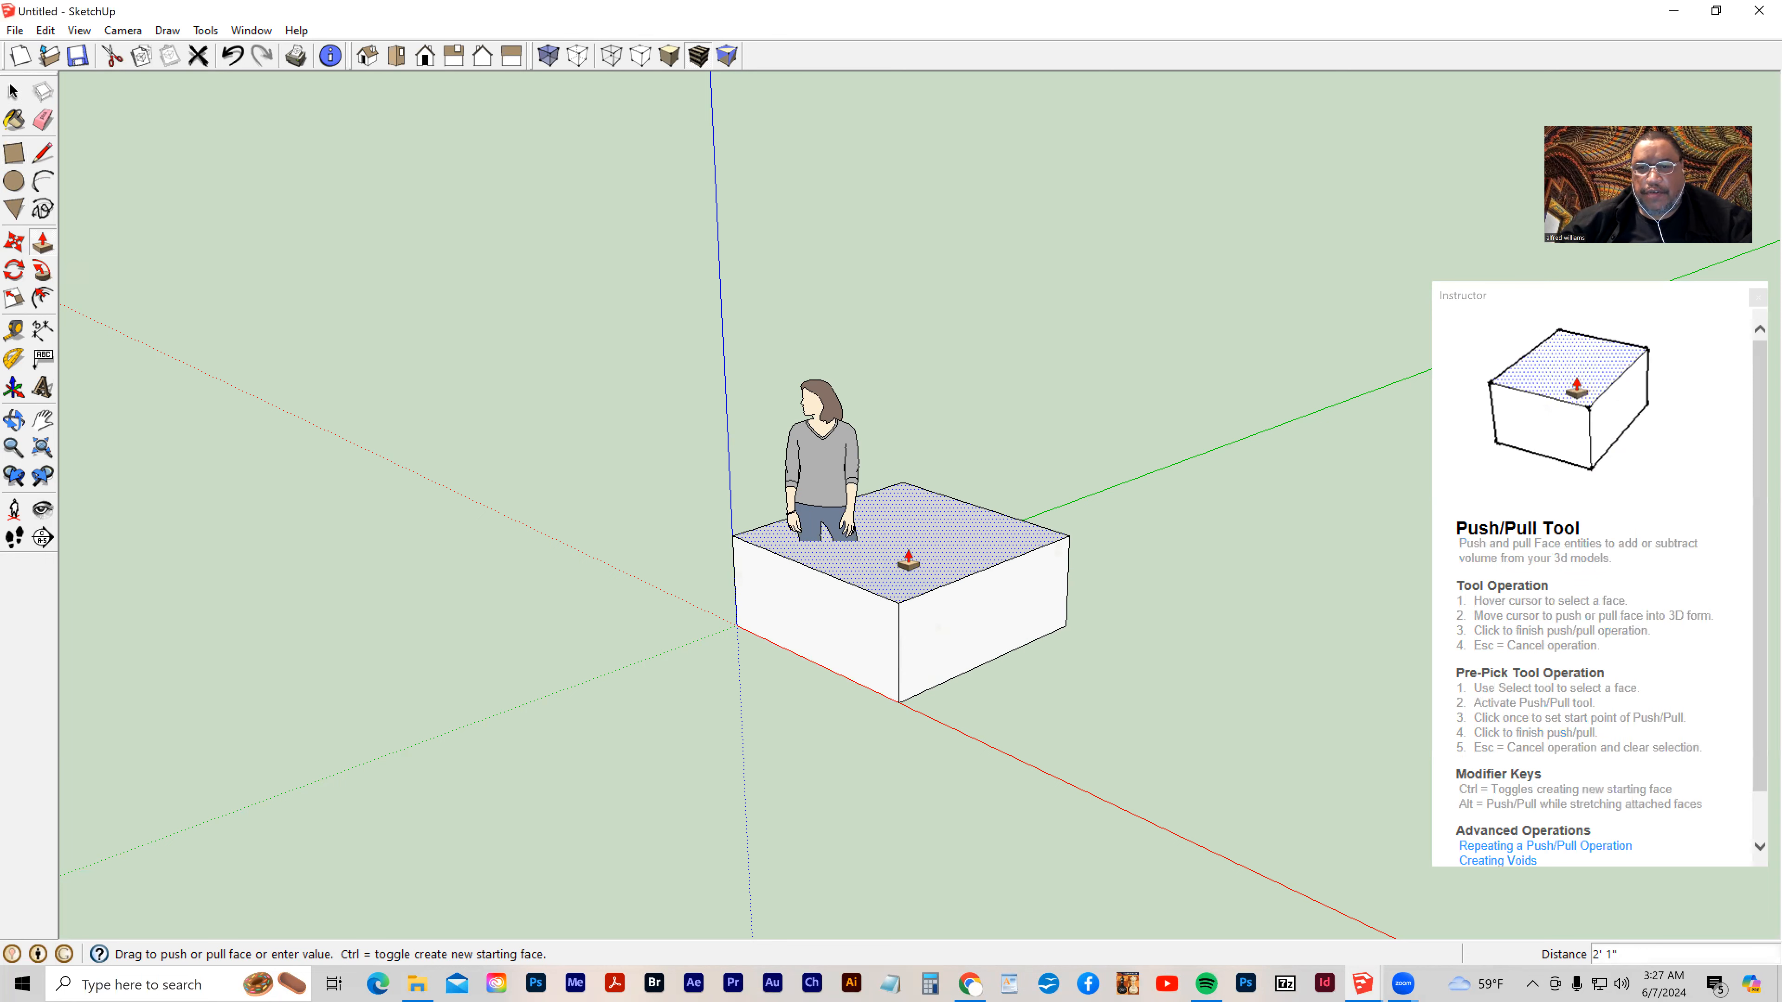
pyautogui.click(905, 519)
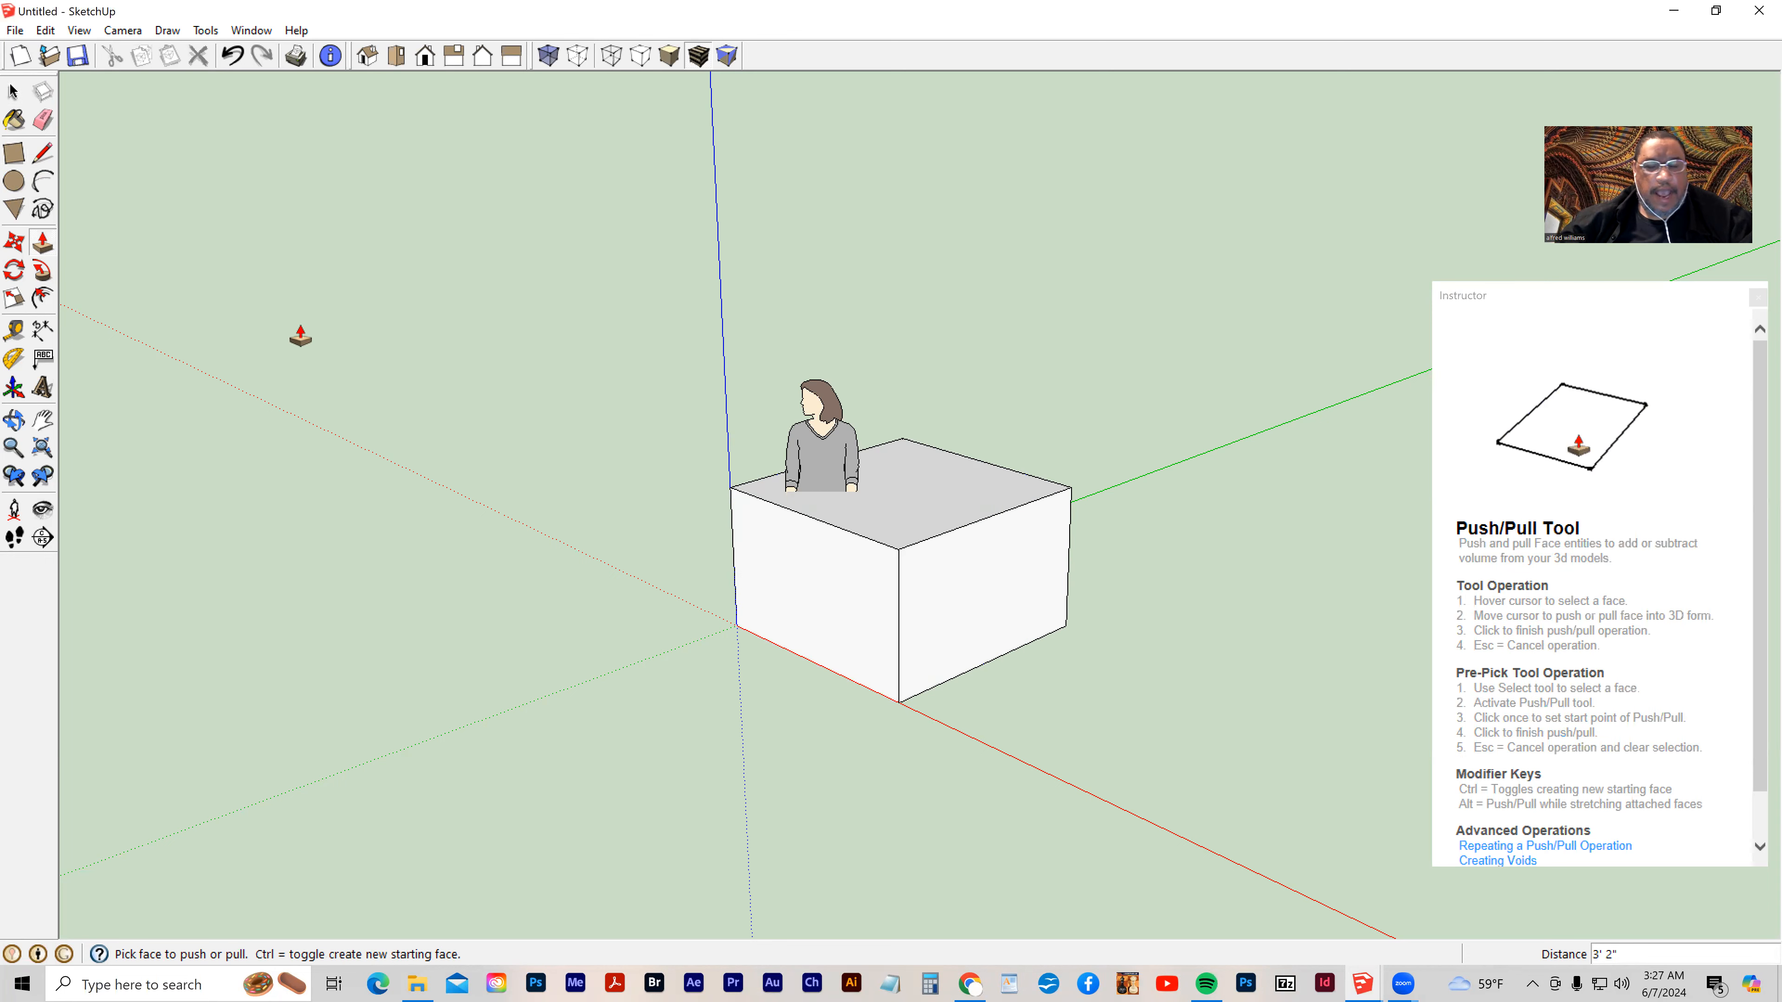
# Delete the scale figure of the woman standing inside the box
pyautogui.click(13, 92)
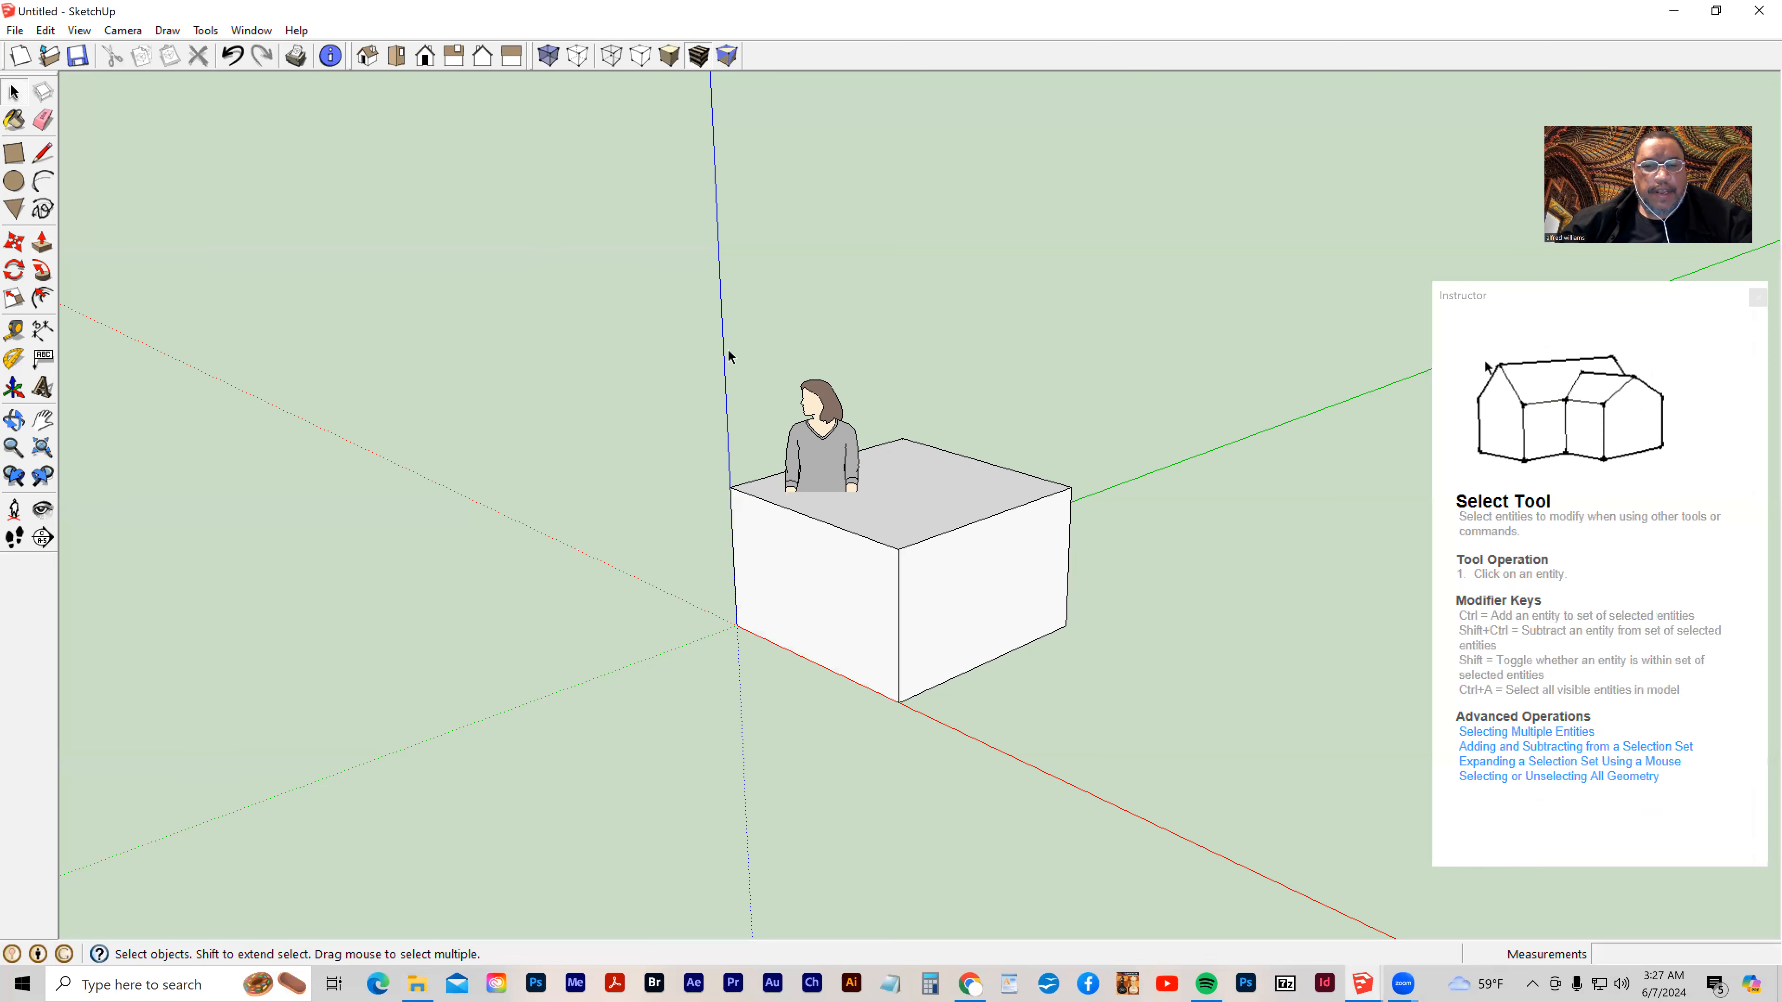
pyautogui.click(834, 441)
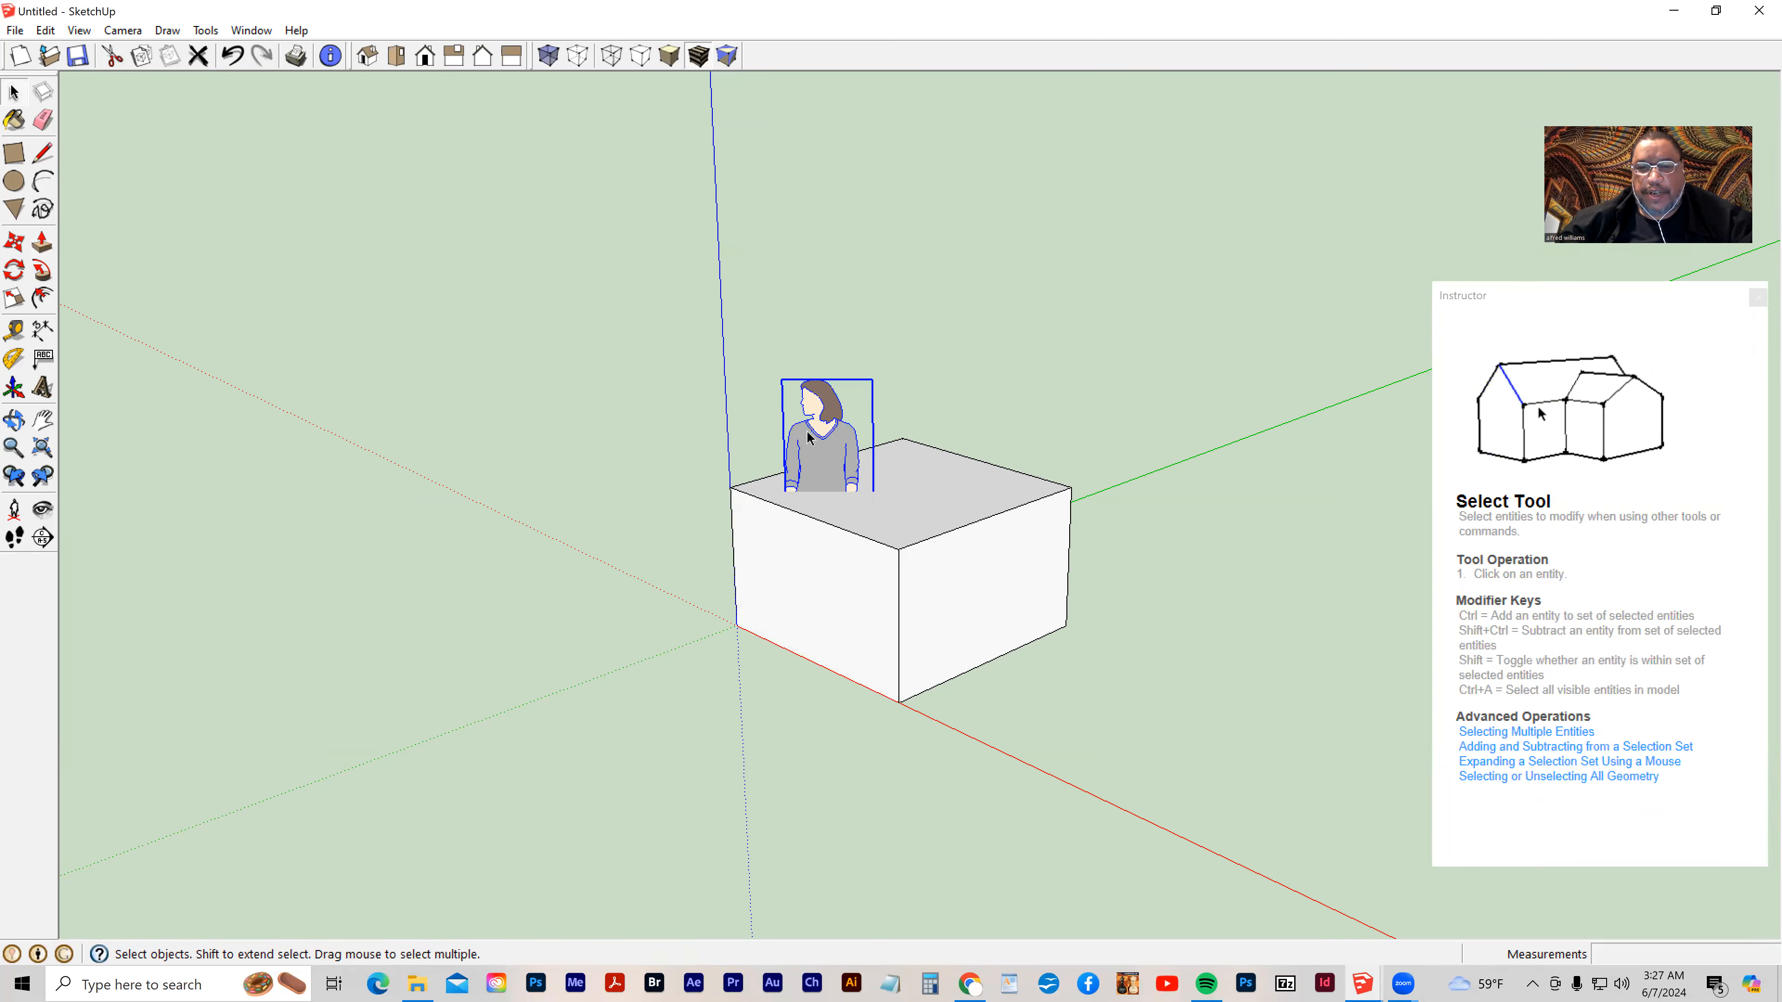
pyautogui.press('Delete')
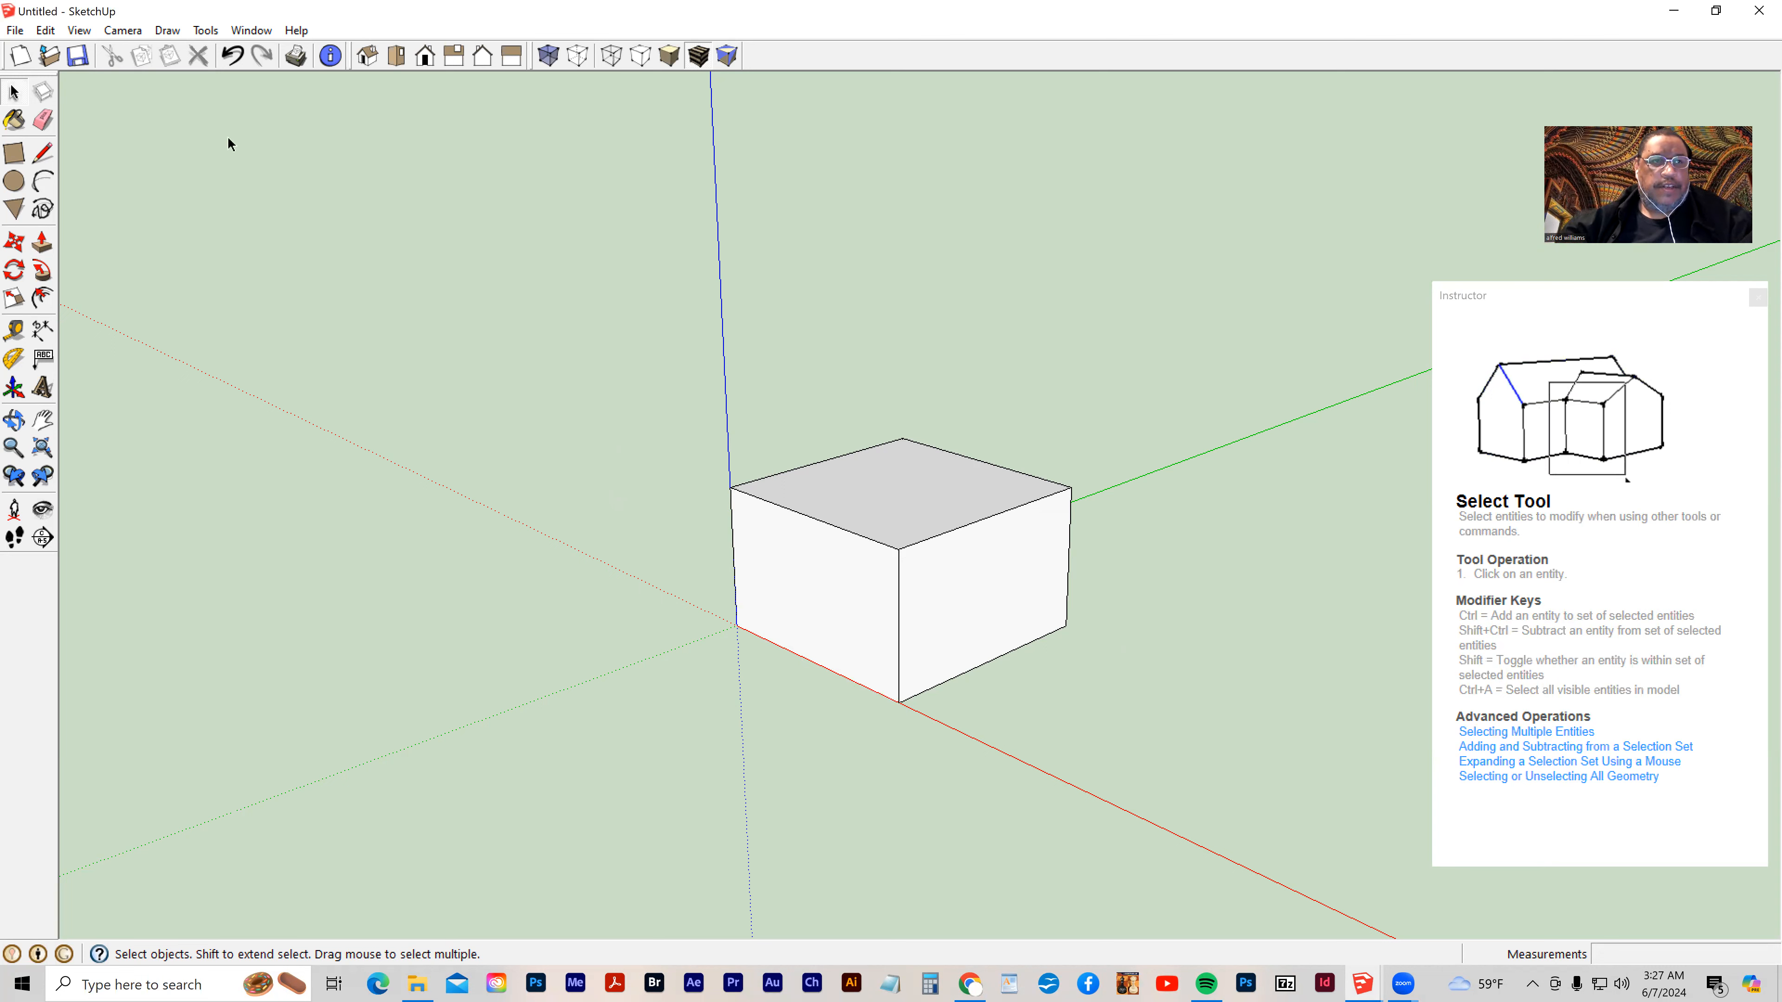
# Switch to the standard Top view and place the 3D text "top" near the middle of the box's upper face
pyautogui.click(79, 30)
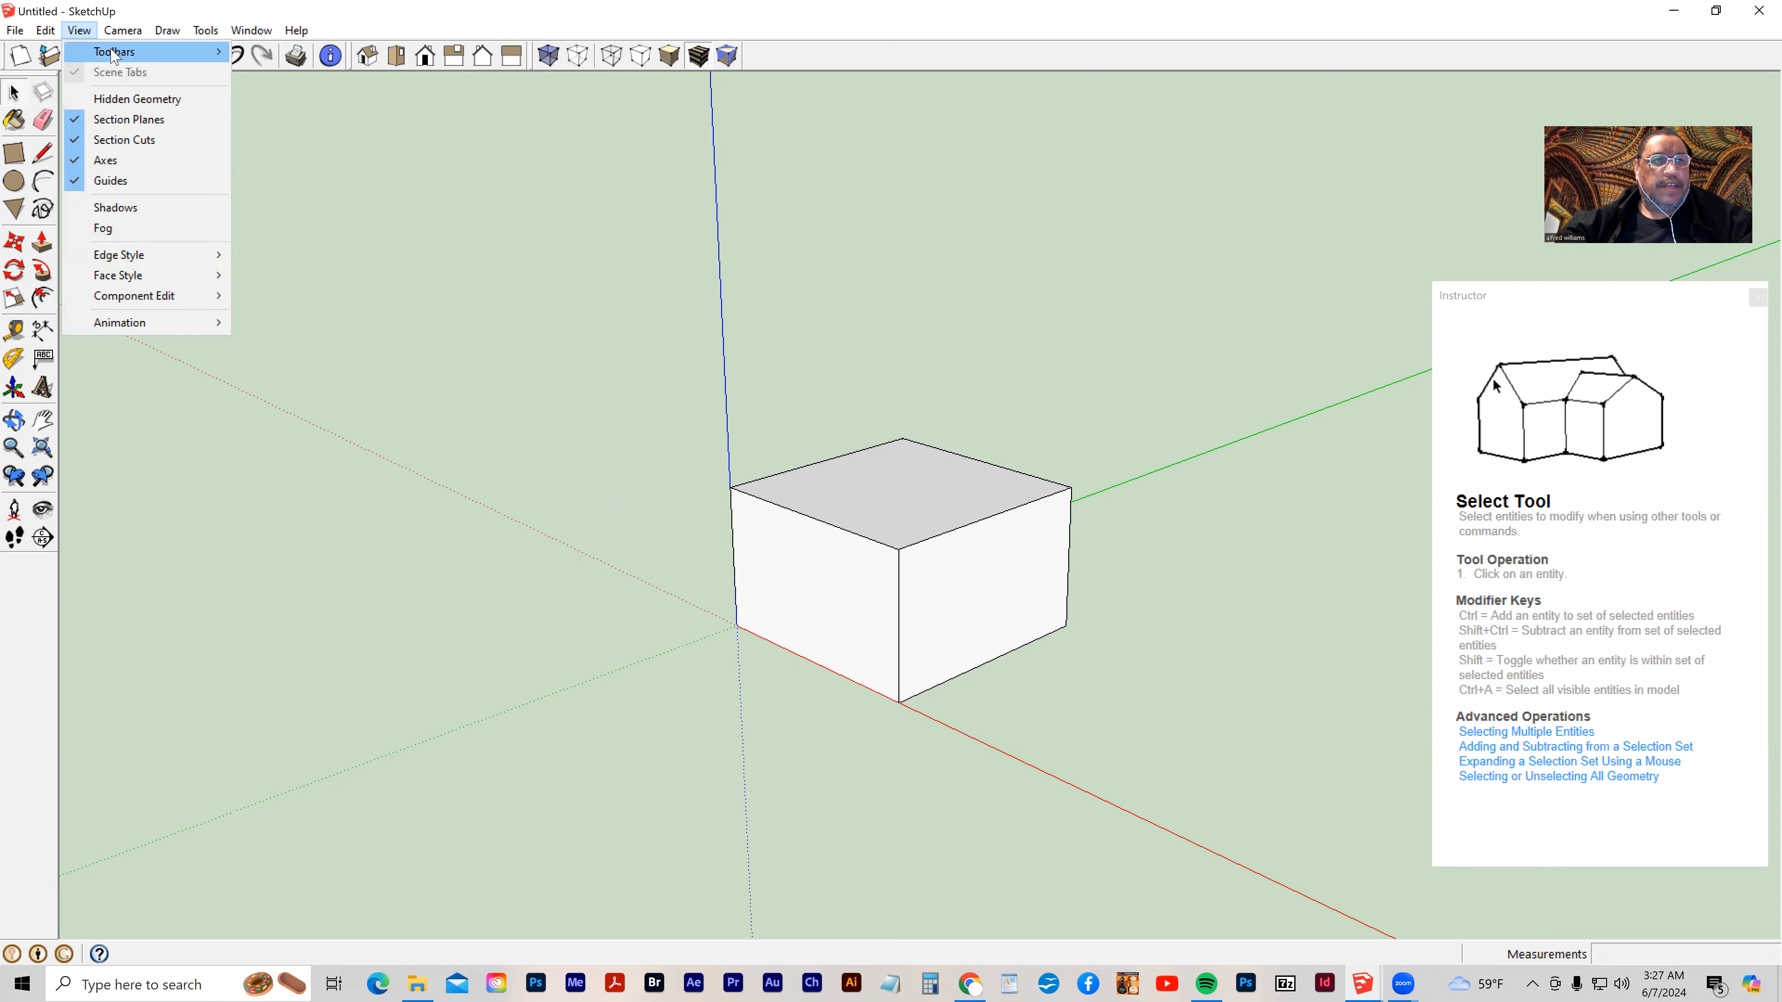
pyautogui.moveTo(121, 31)
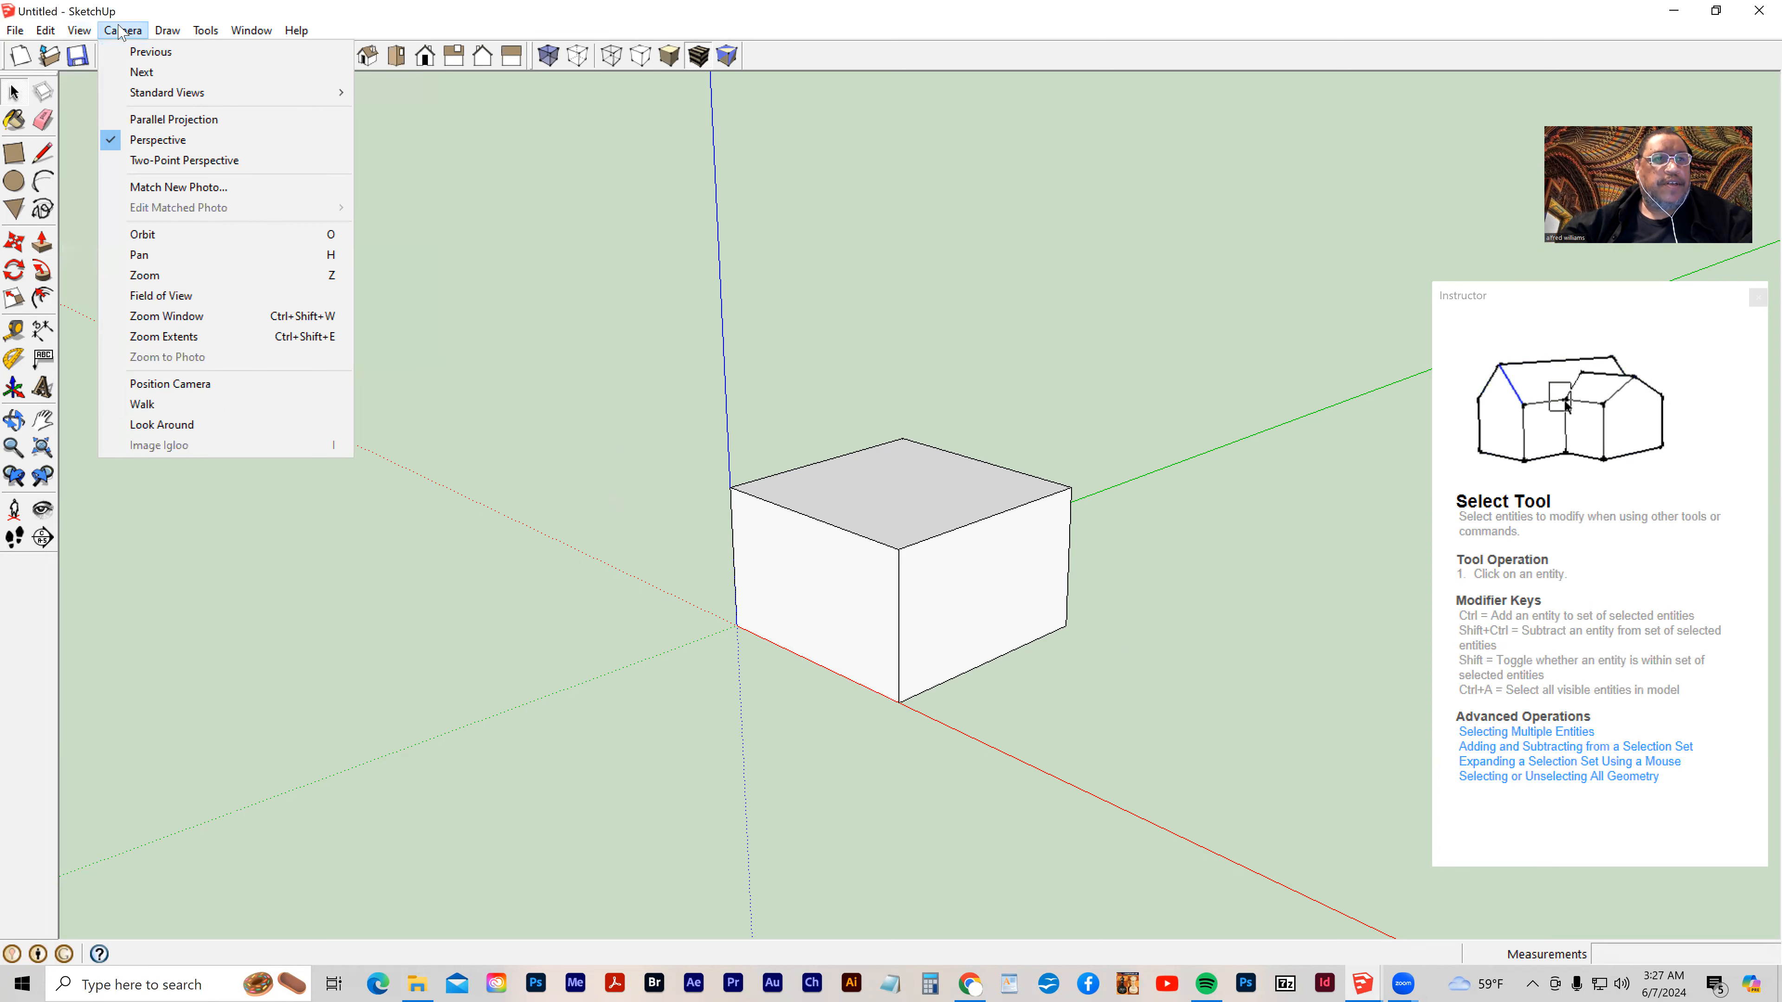
pyautogui.moveTo(151, 102)
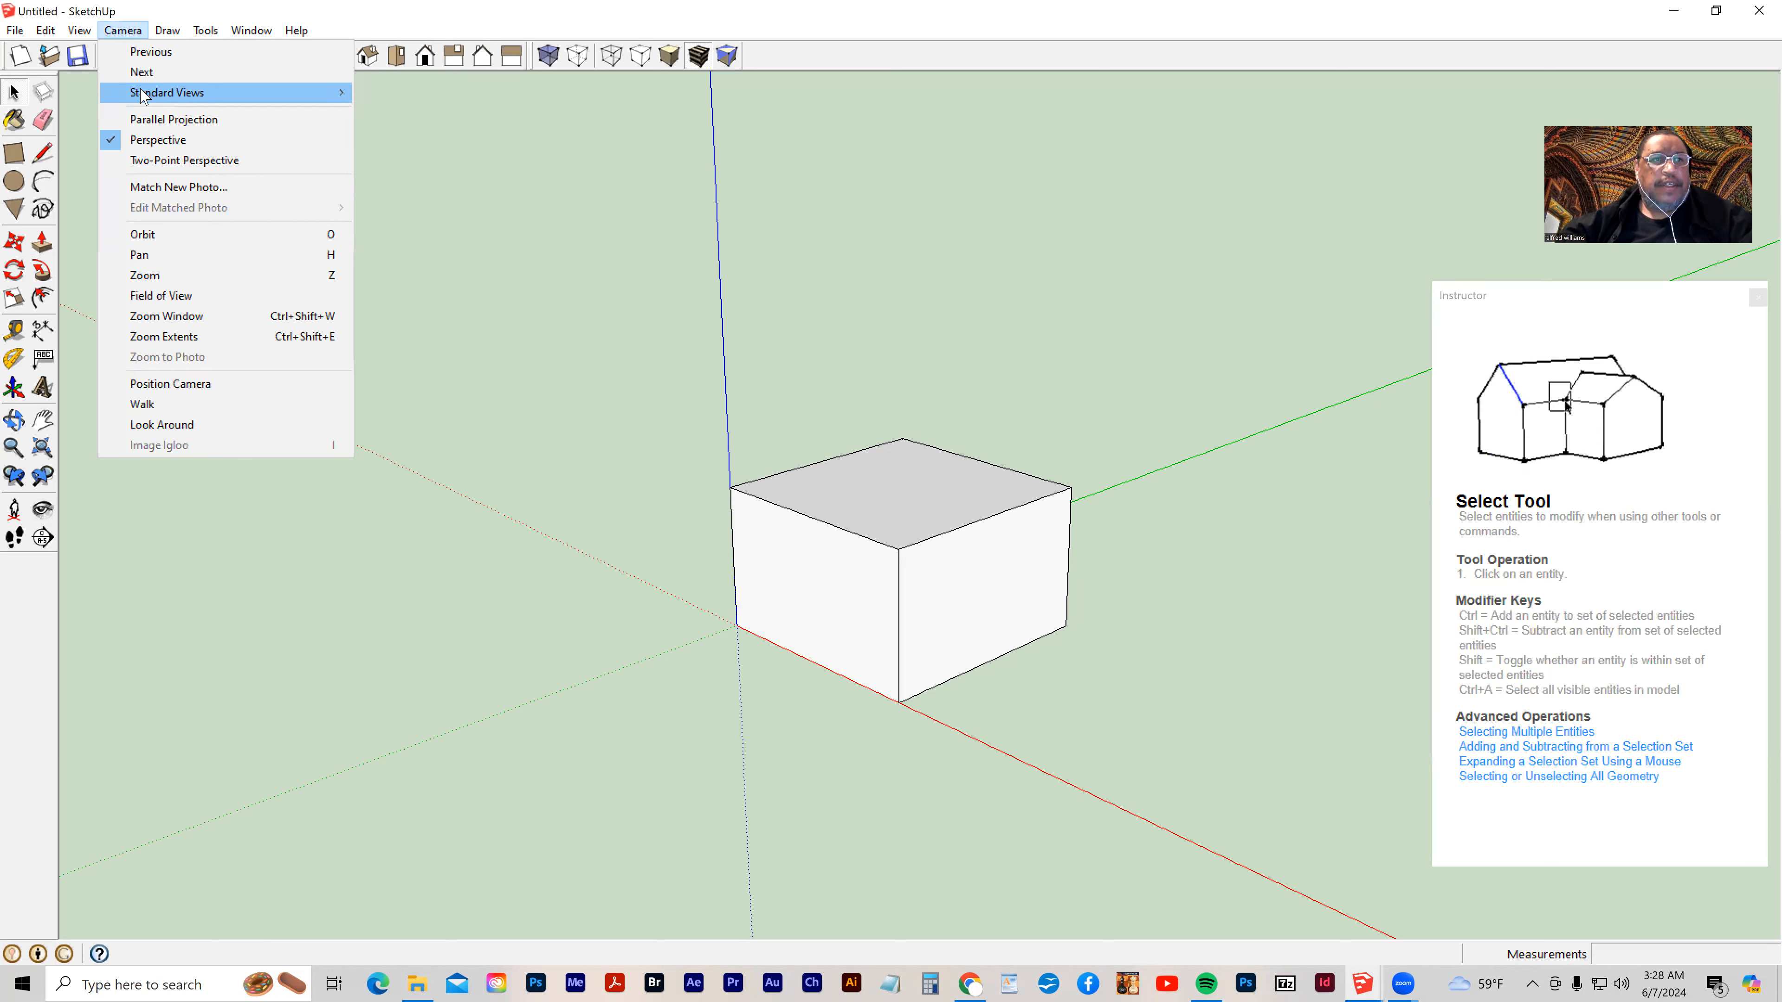
pyautogui.click(378, 97)
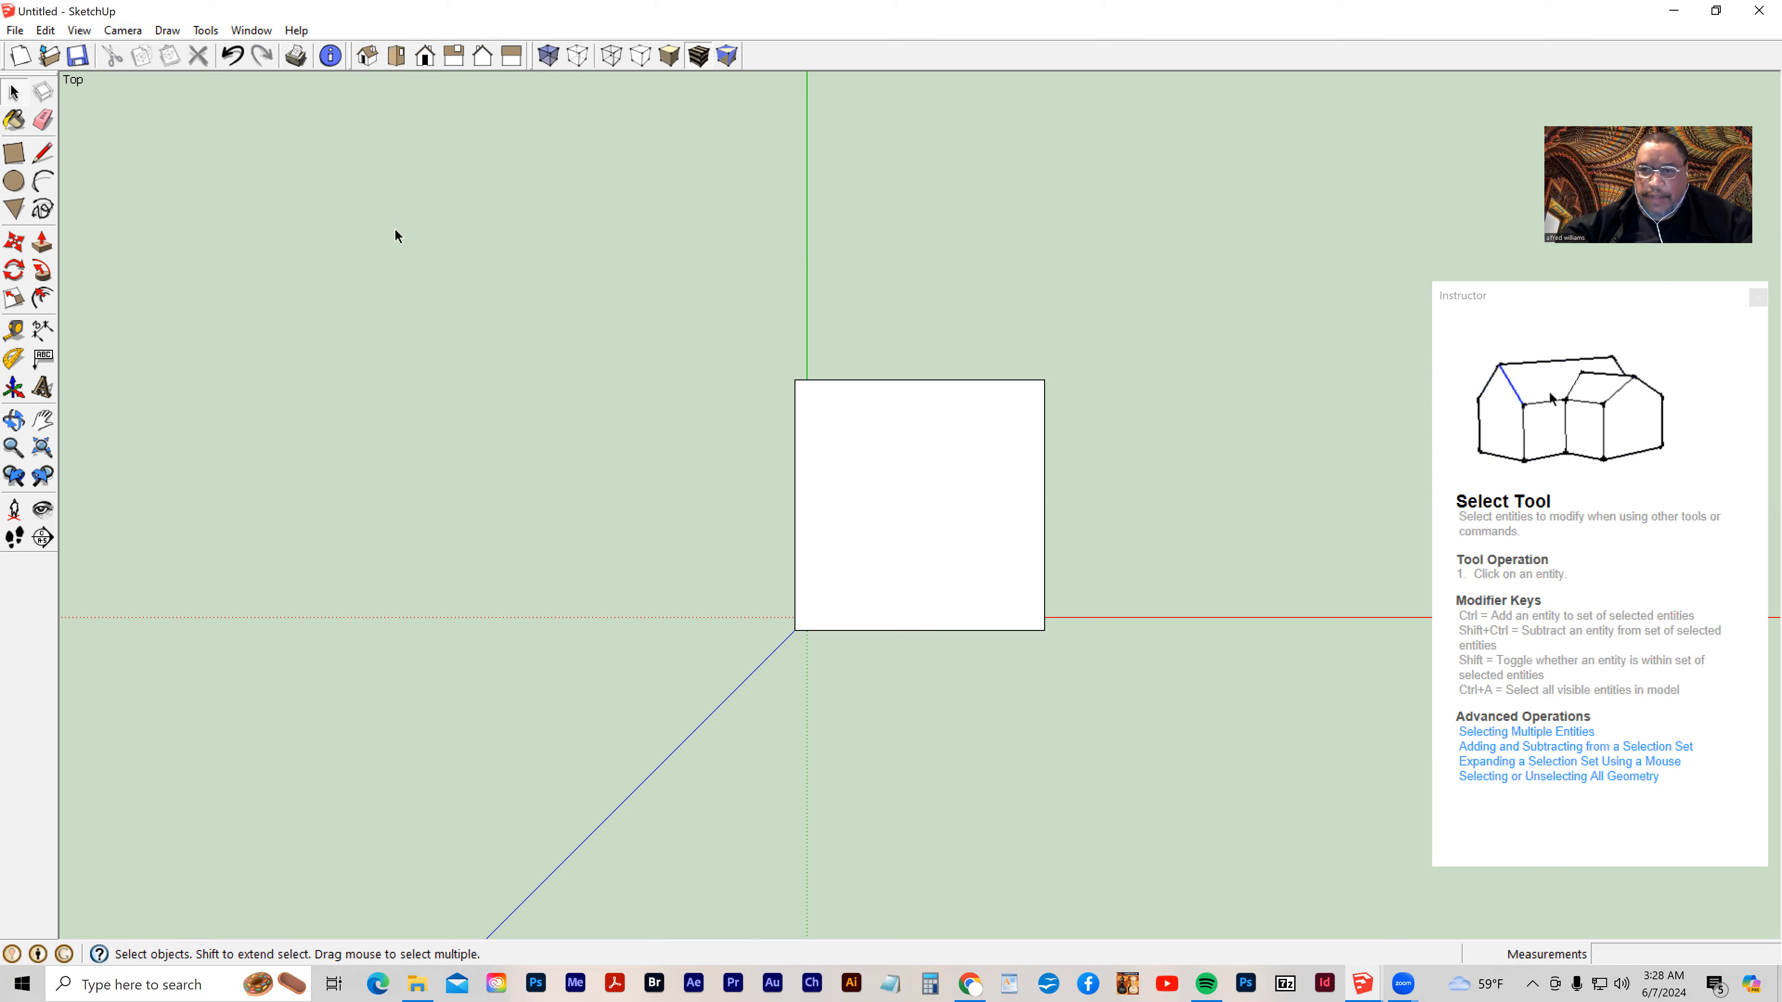
pyautogui.click(44, 387)
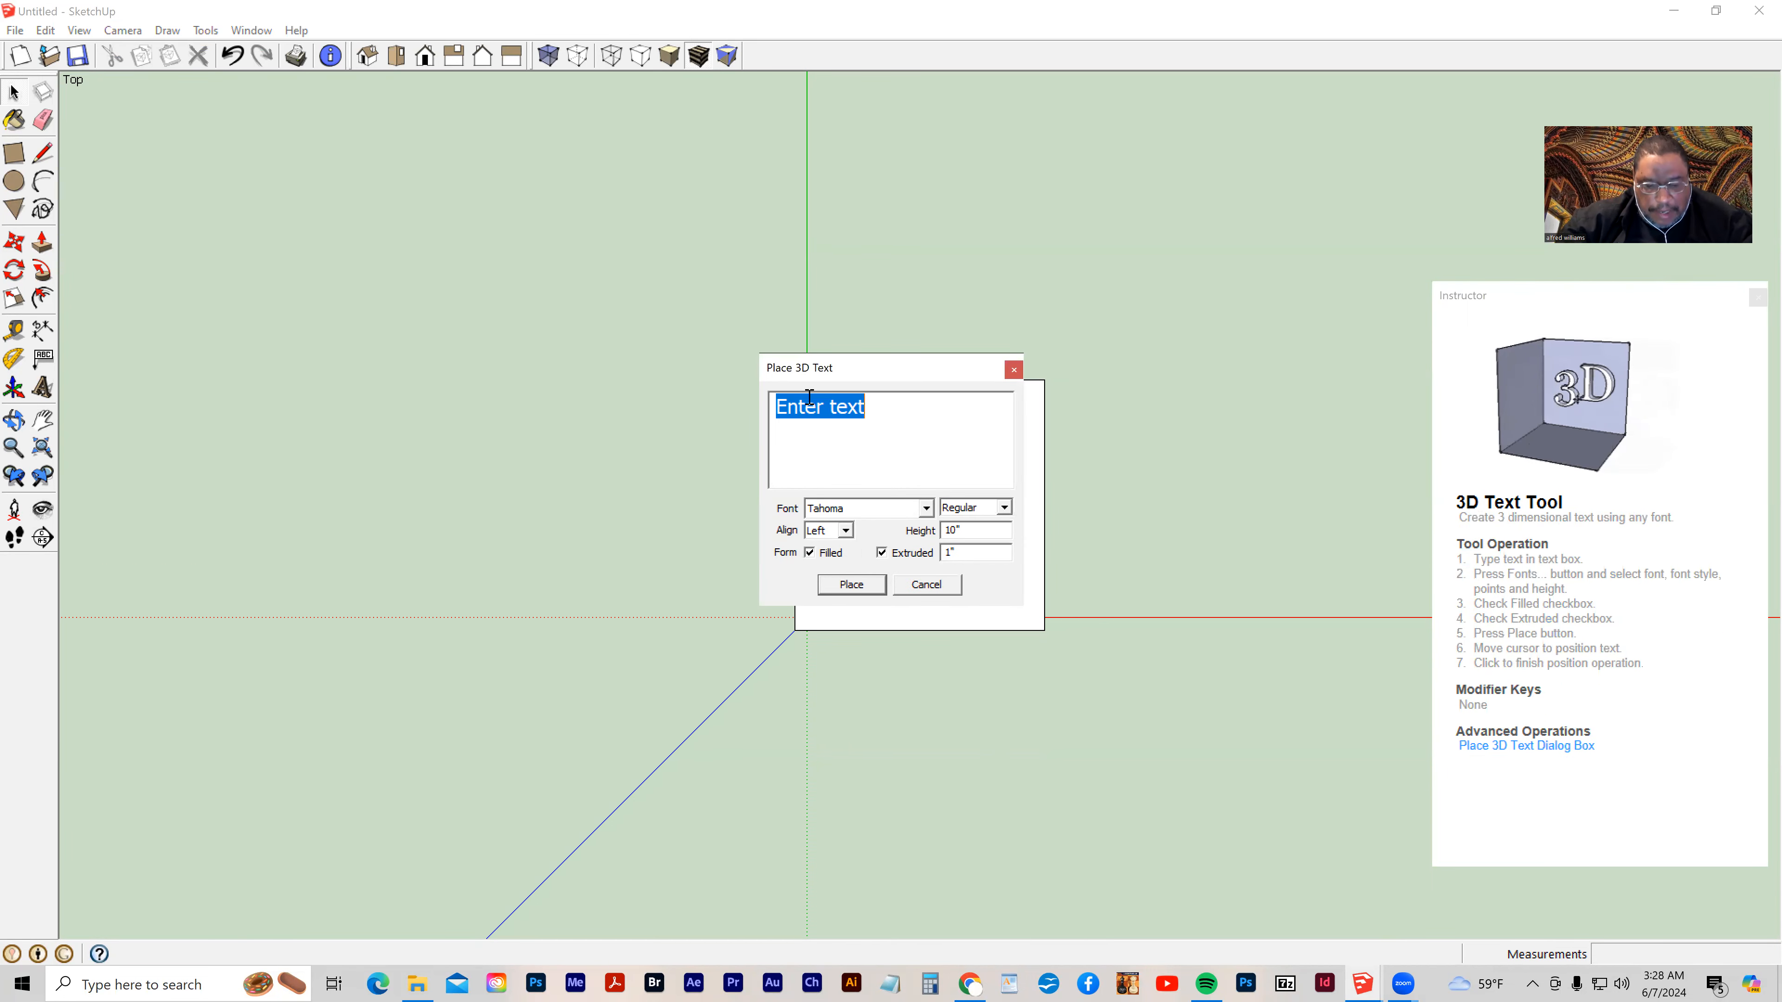
pyautogui.write('top')
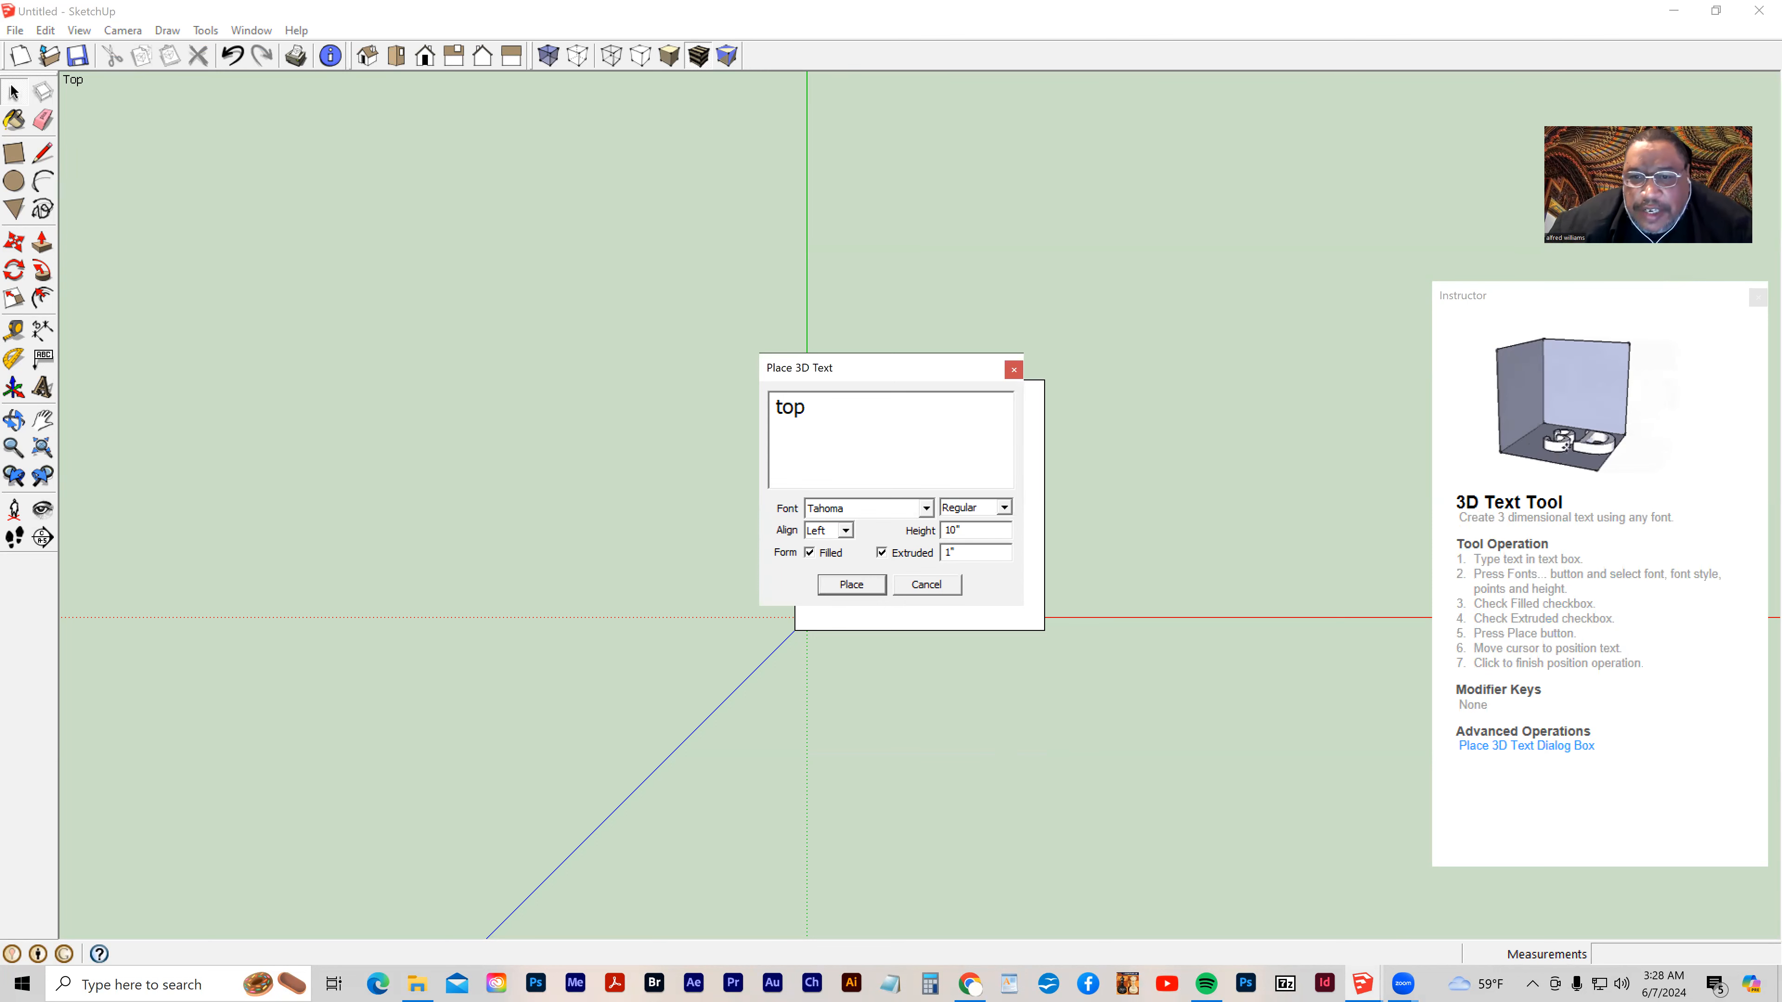
pyautogui.click(851, 585)
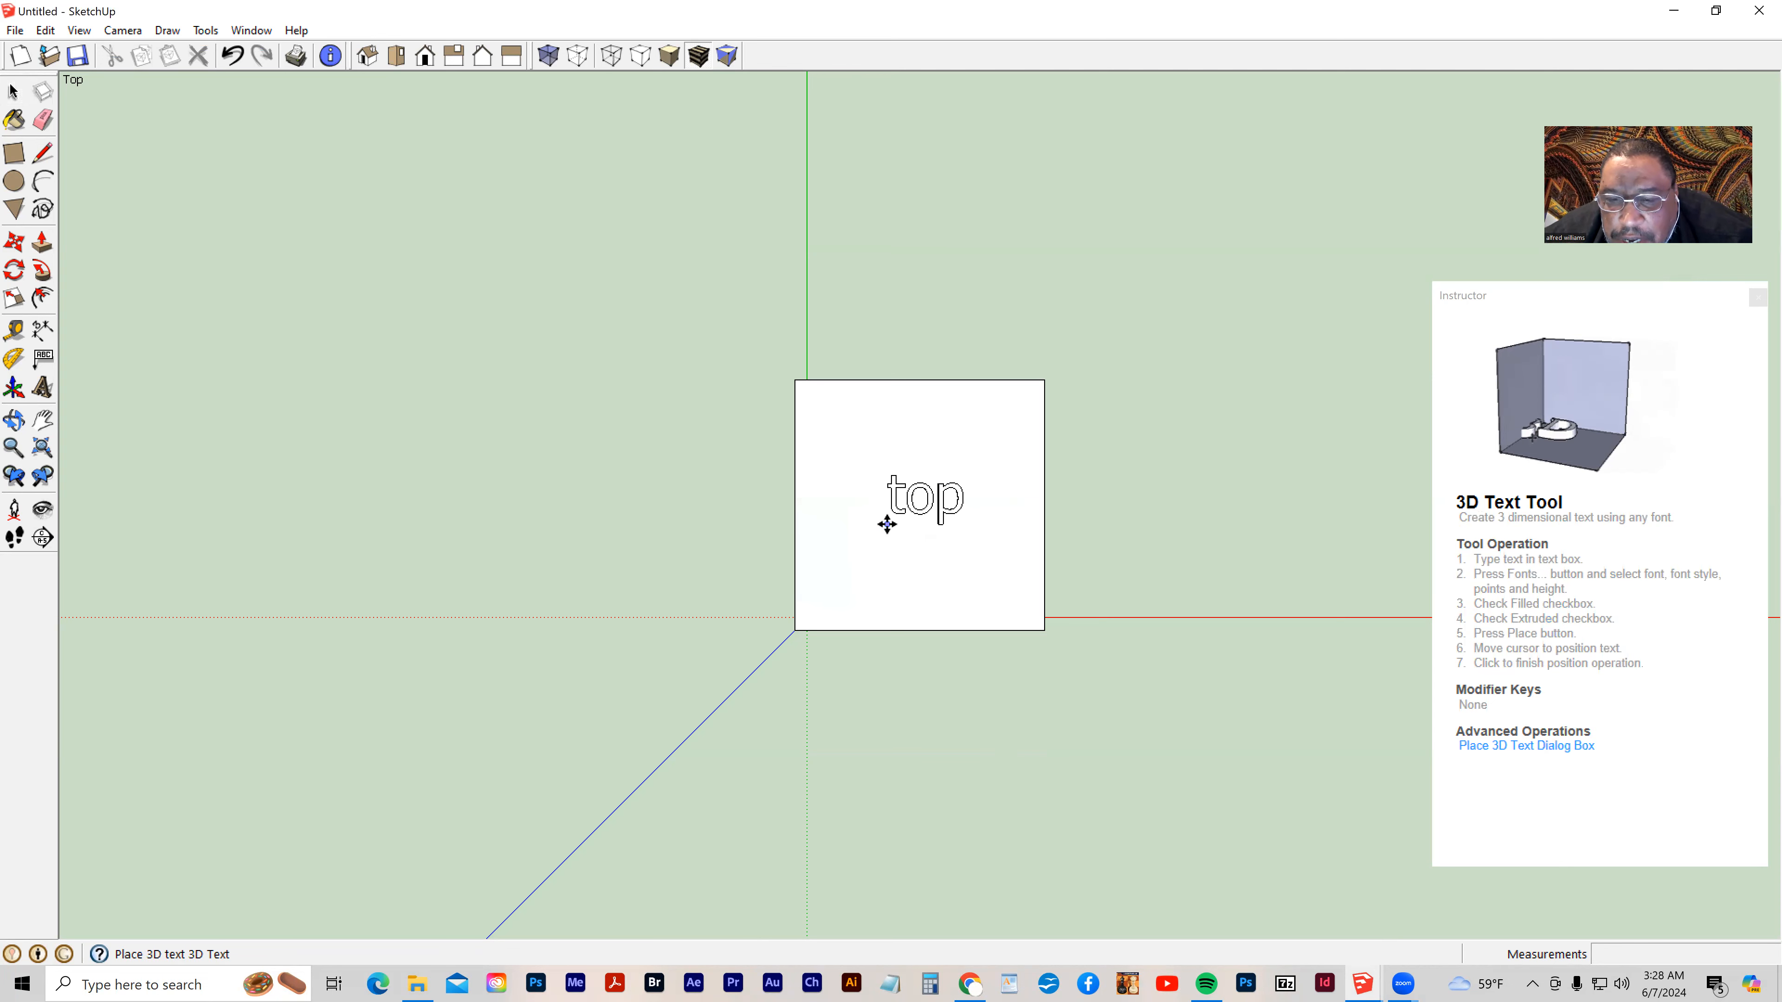
pyautogui.click(884, 521)
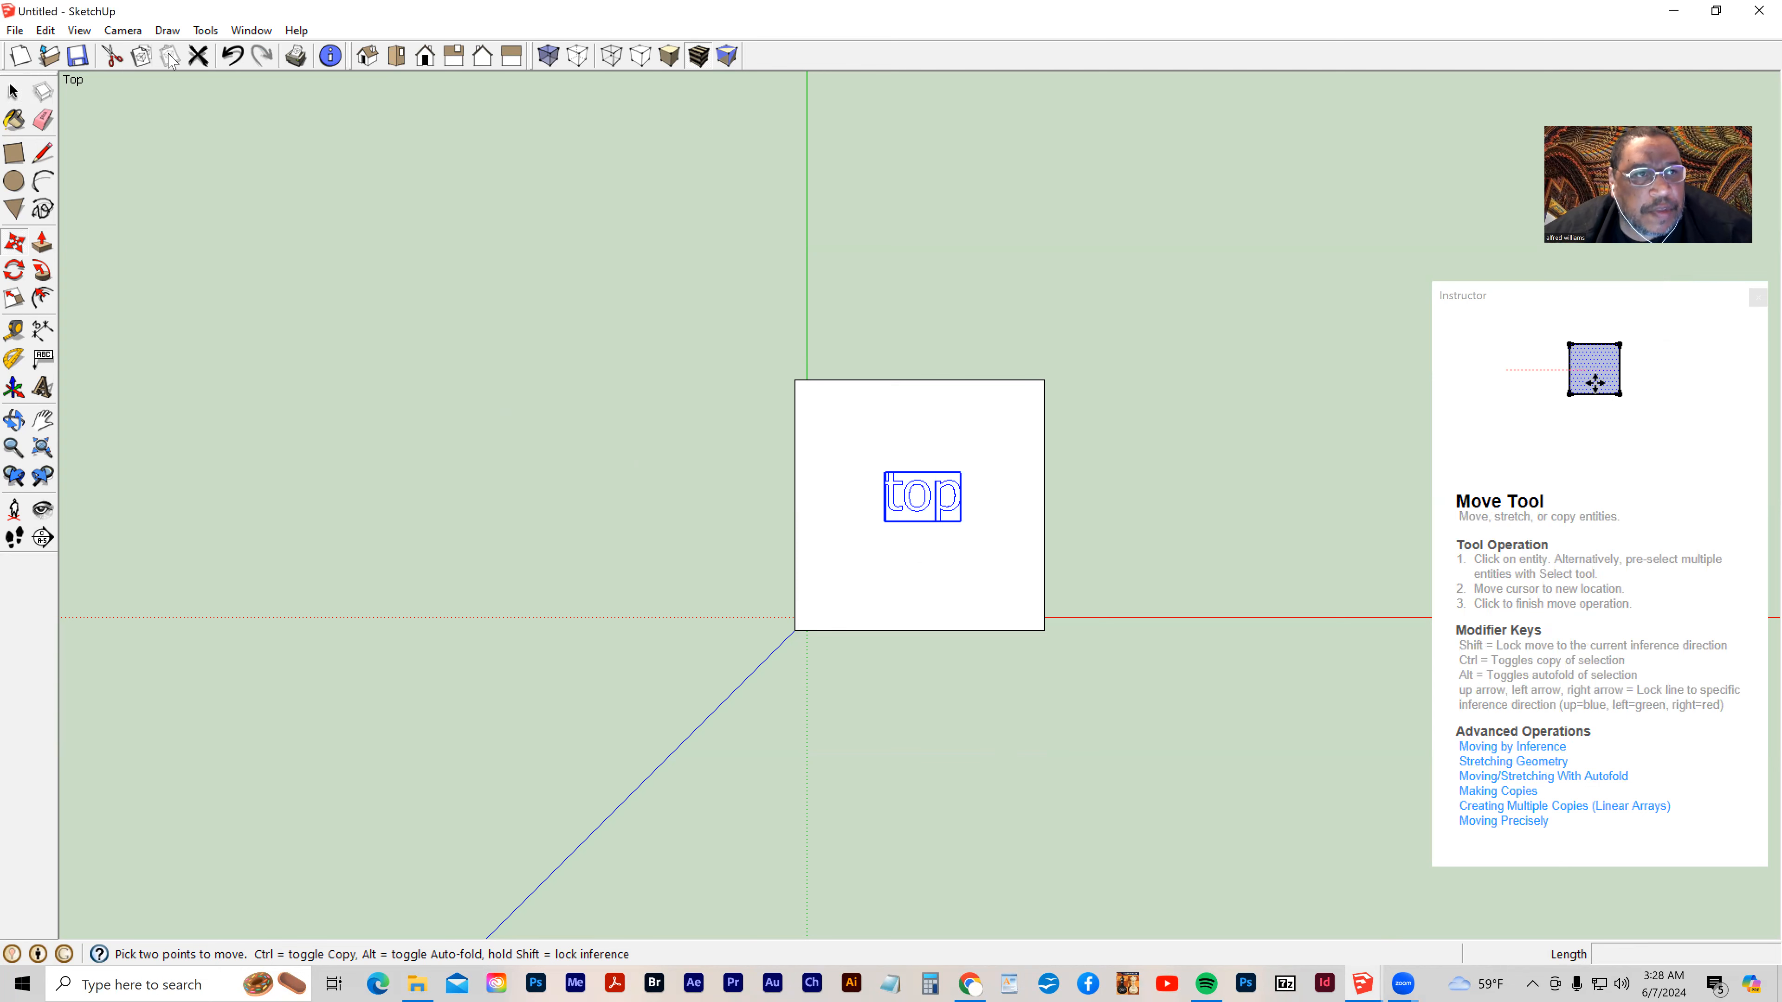
# Switch to the standard Bottom view and place the 3D text "bottom" centred on the box's underside
pyautogui.click(123, 31)
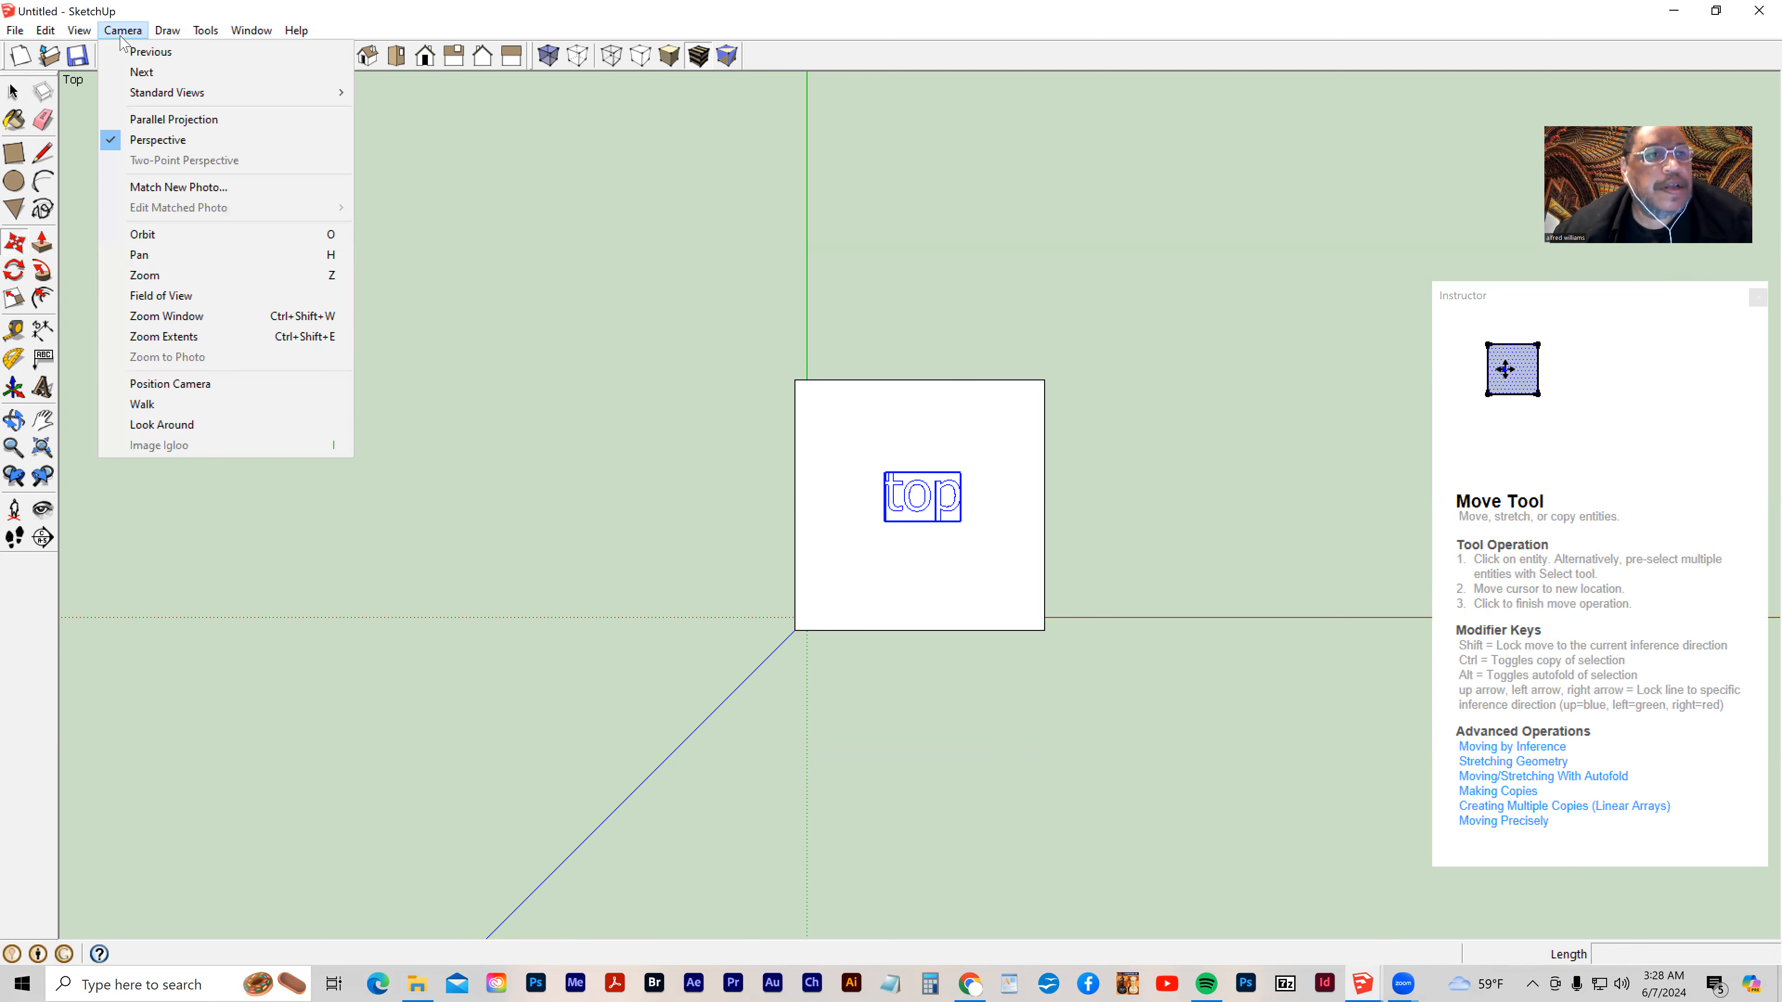
pyautogui.moveTo(151, 93)
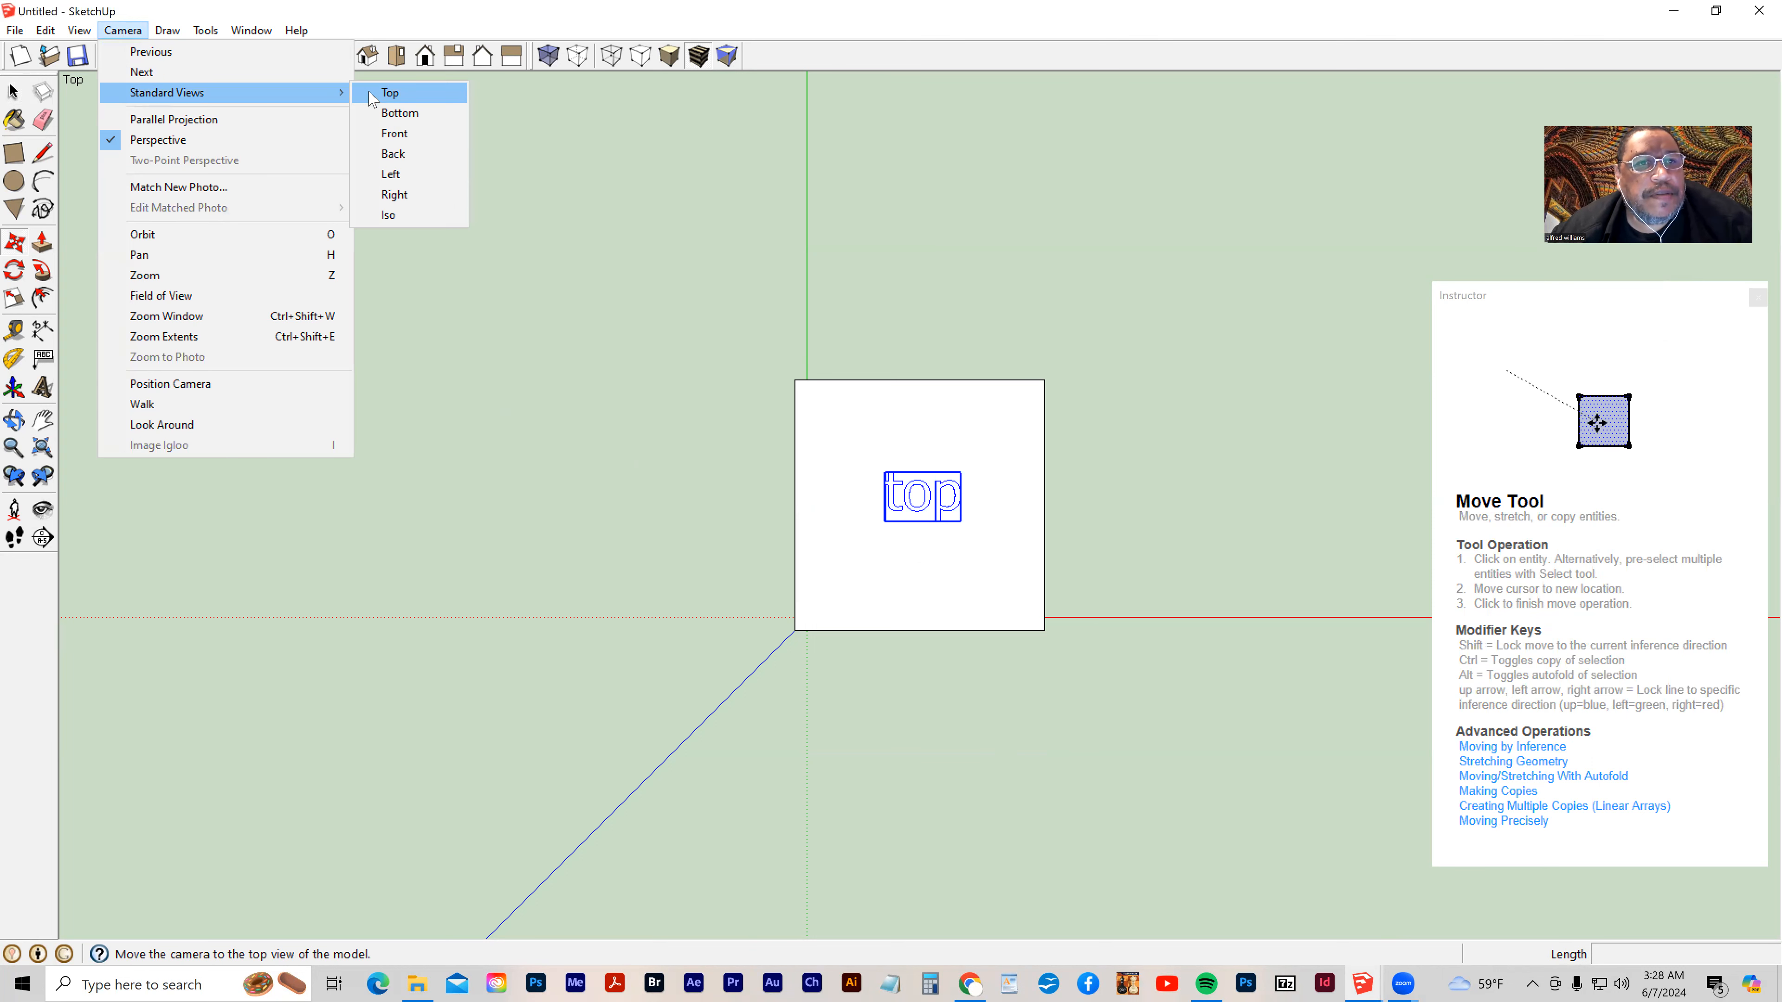
pyautogui.click(400, 113)
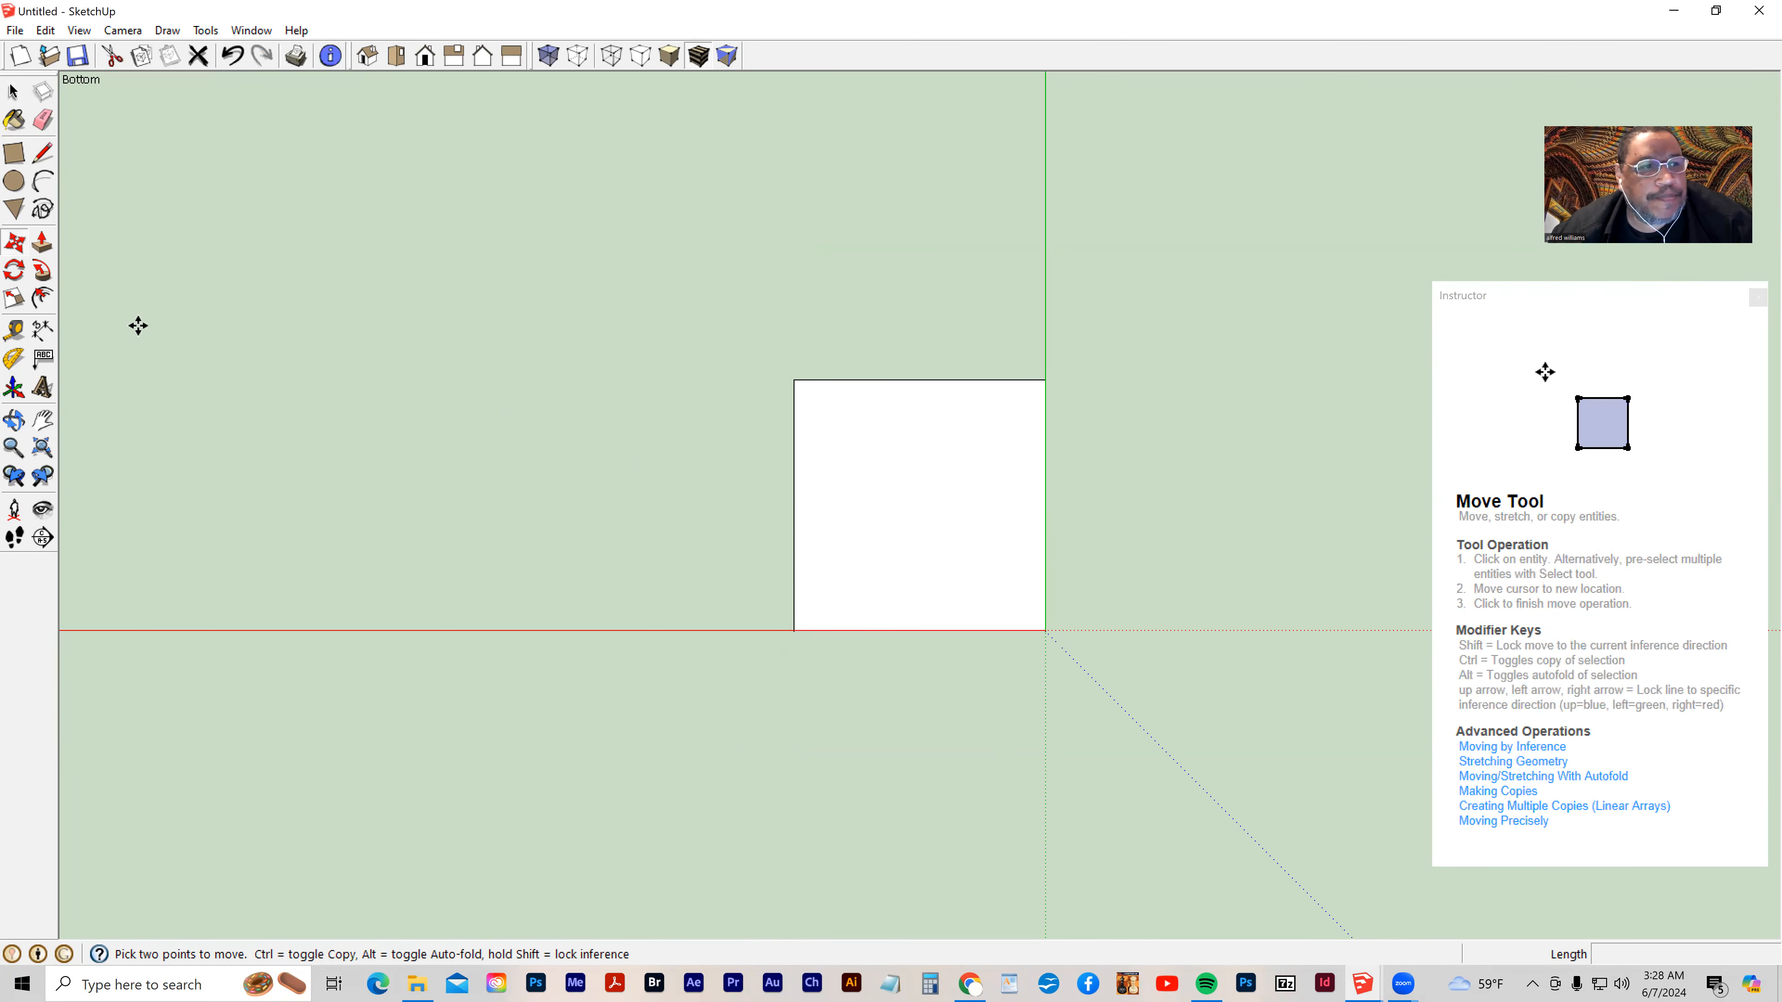
pyautogui.click(43, 387)
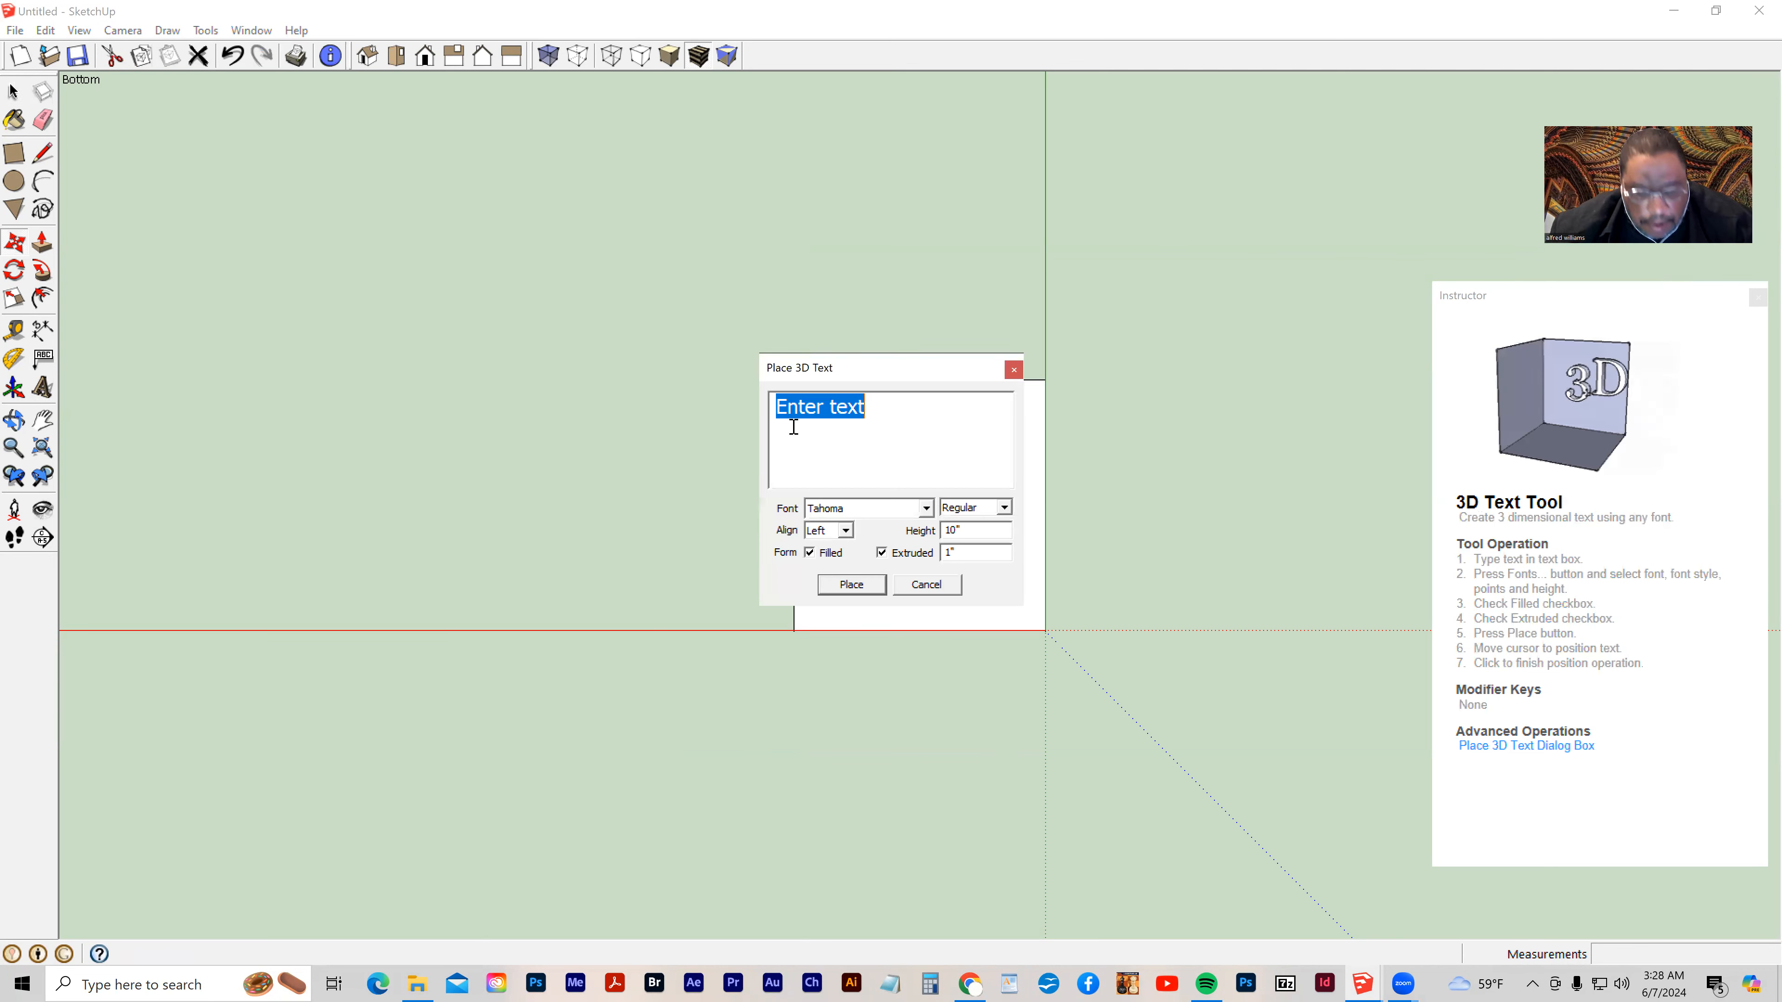
pyautogui.write('bottom')
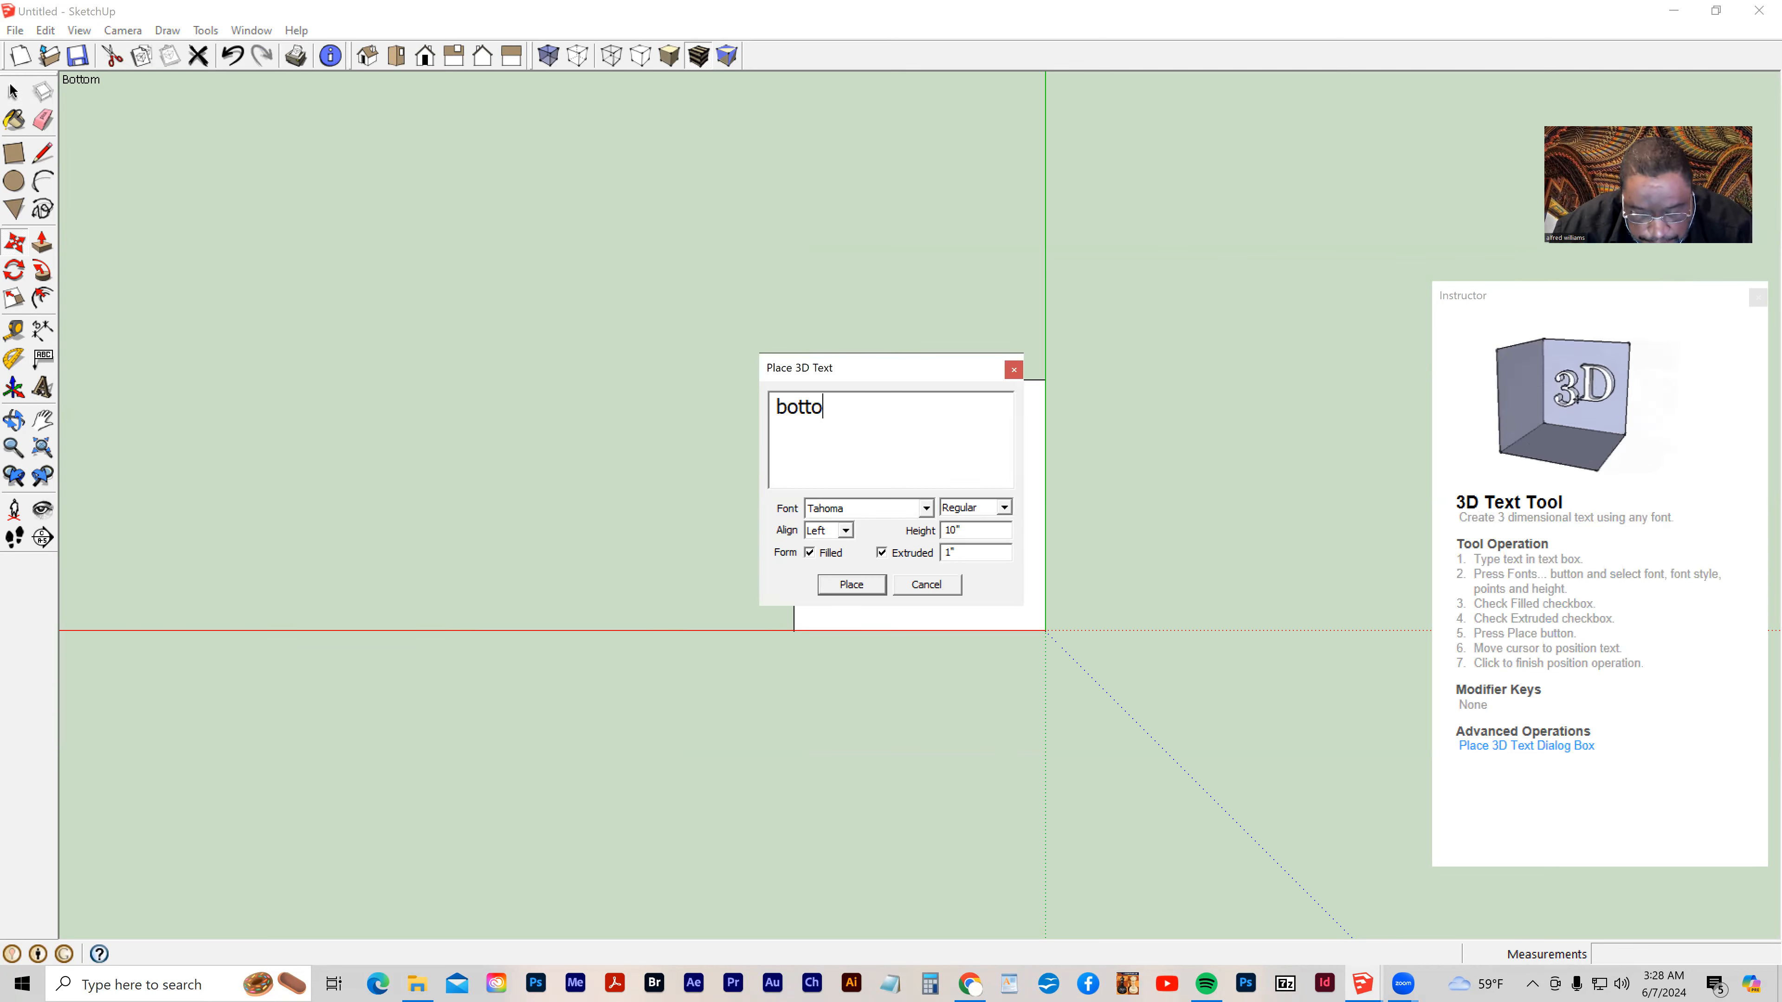
pyautogui.click(840, 588)
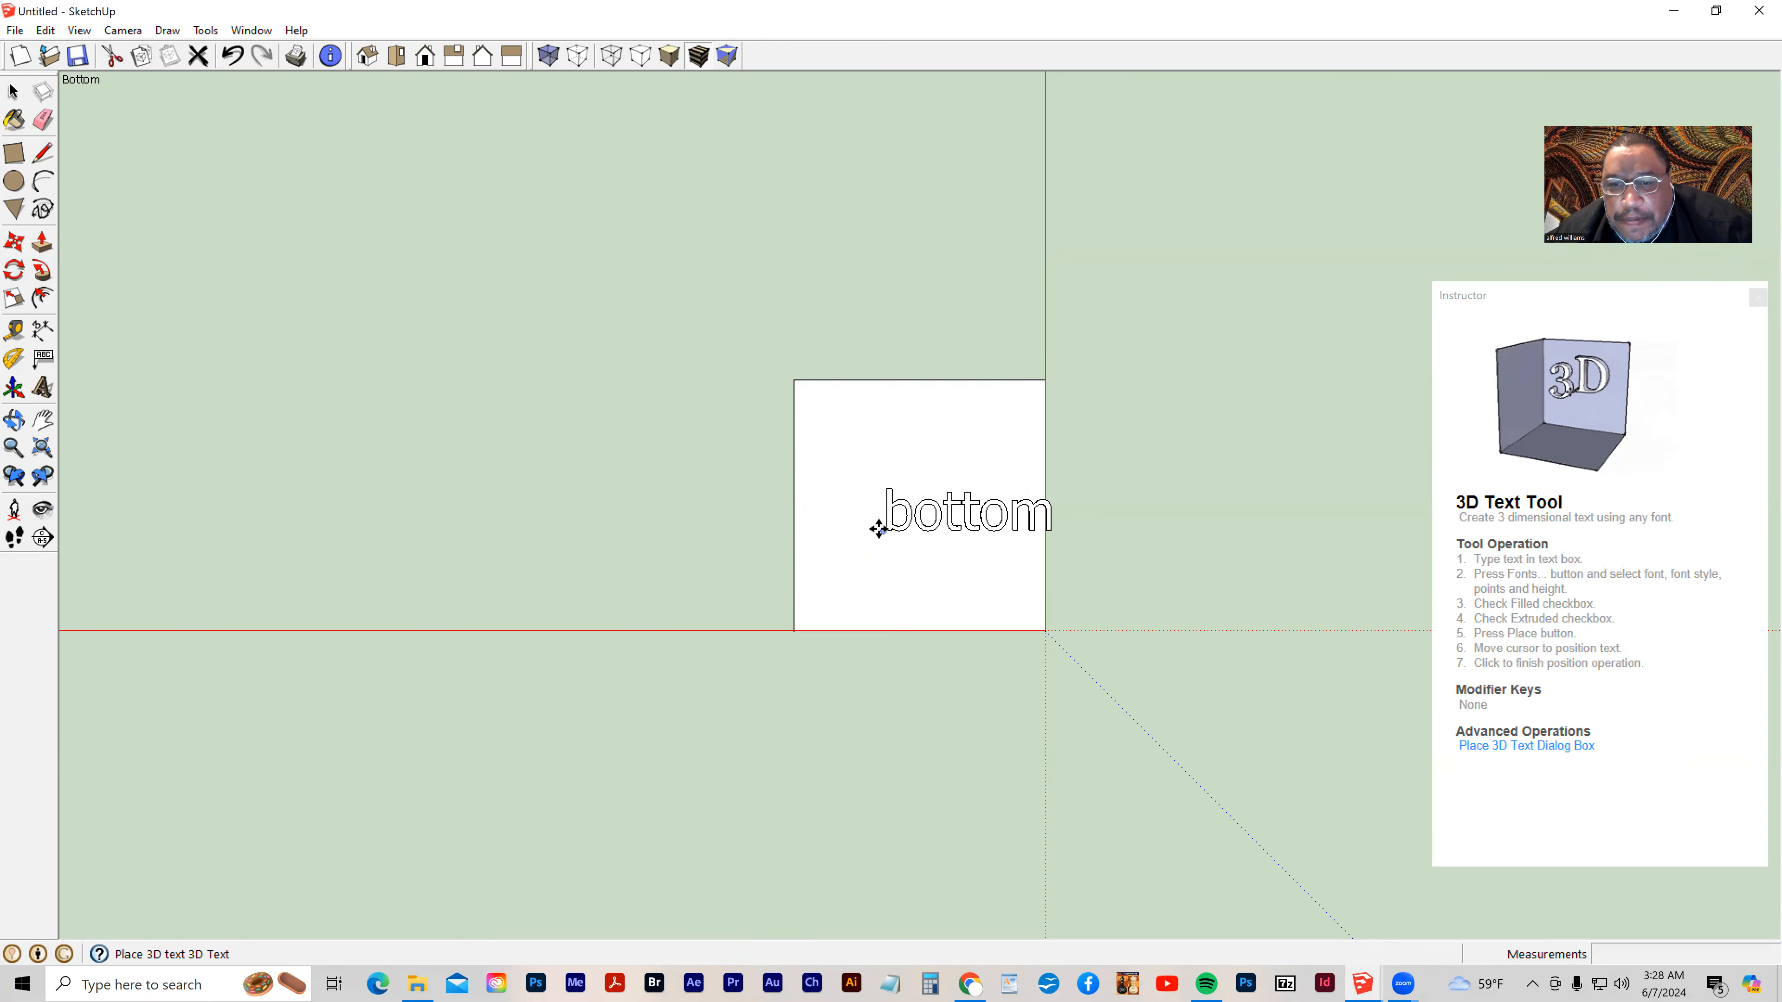
pyautogui.click(834, 518)
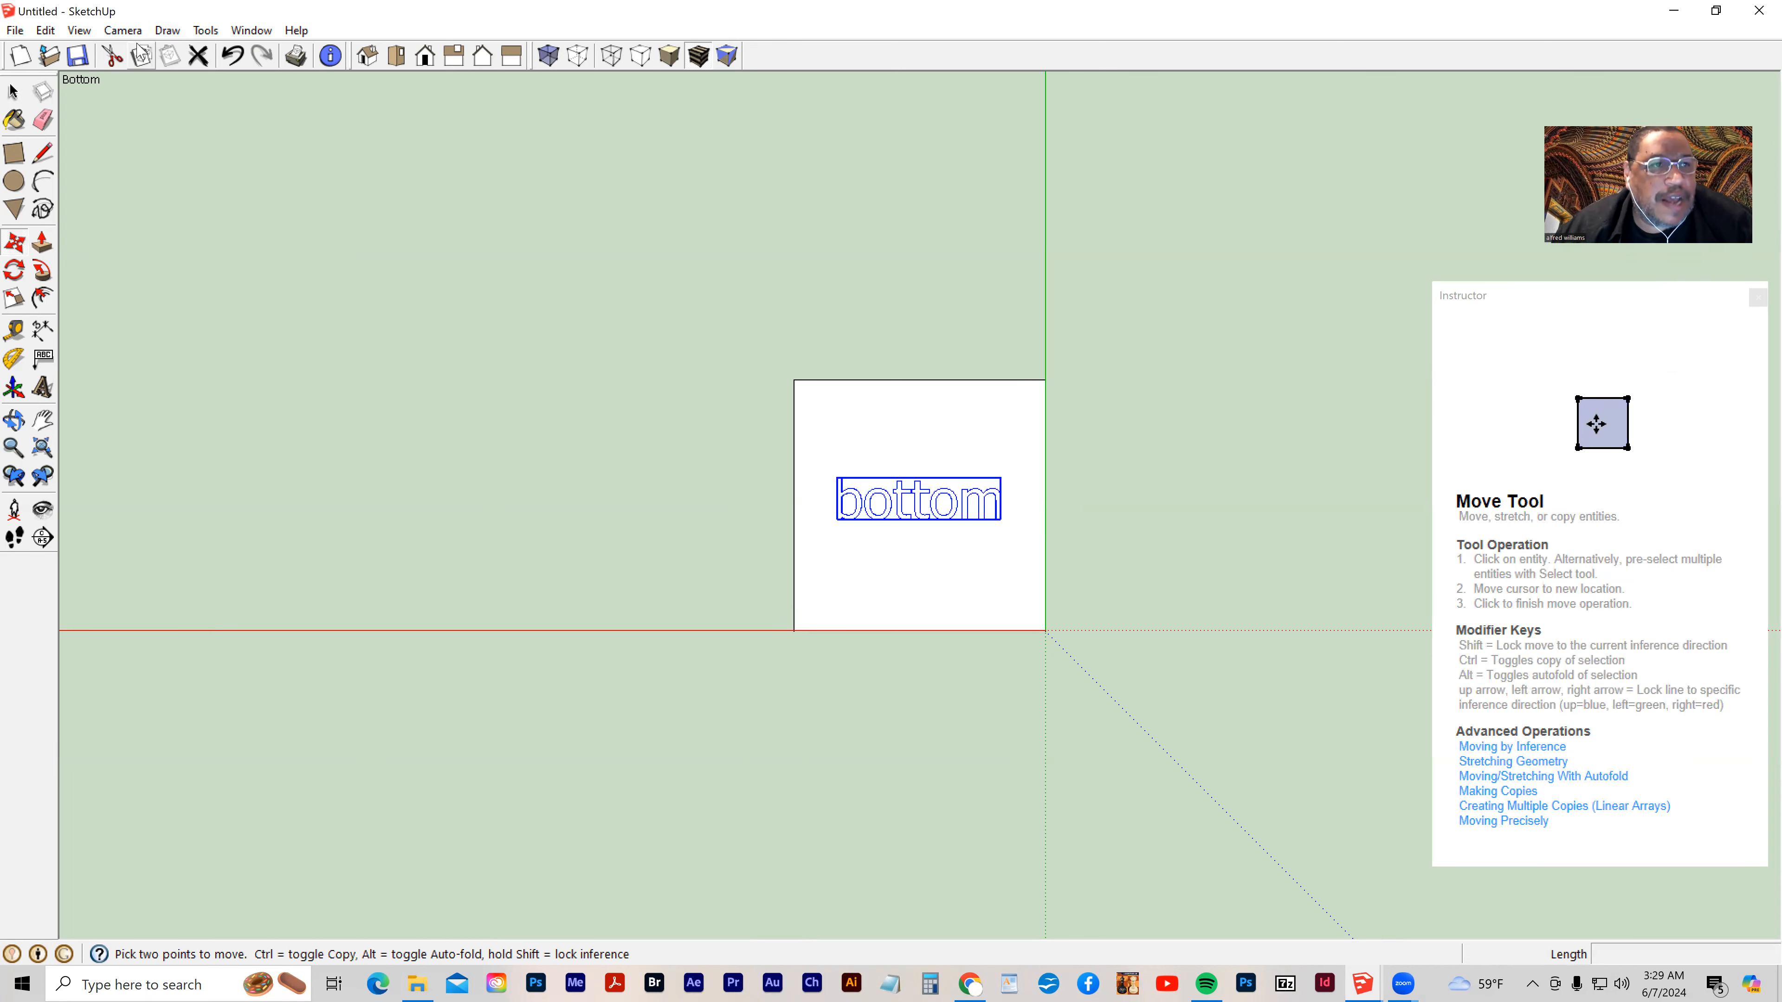
# Switch to the standard Front view and place the 3D text "front" near the middle of the box's front face
pyautogui.click(124, 31)
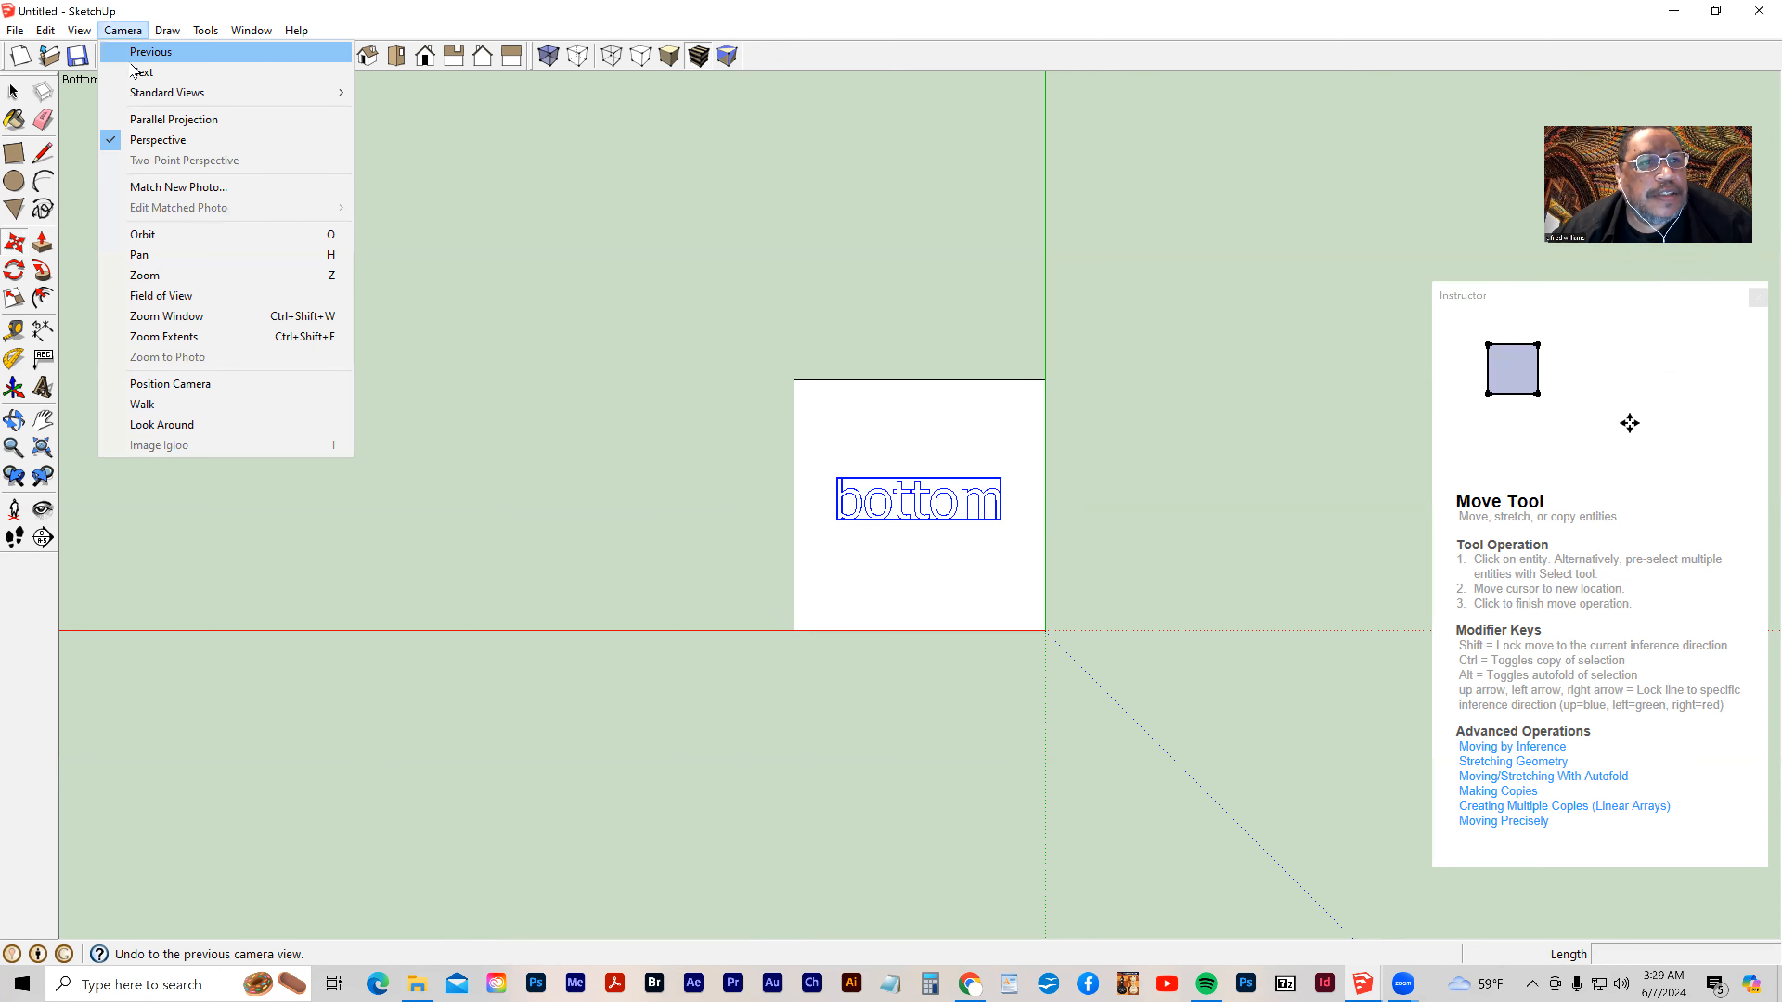
pyautogui.moveTo(326, 95)
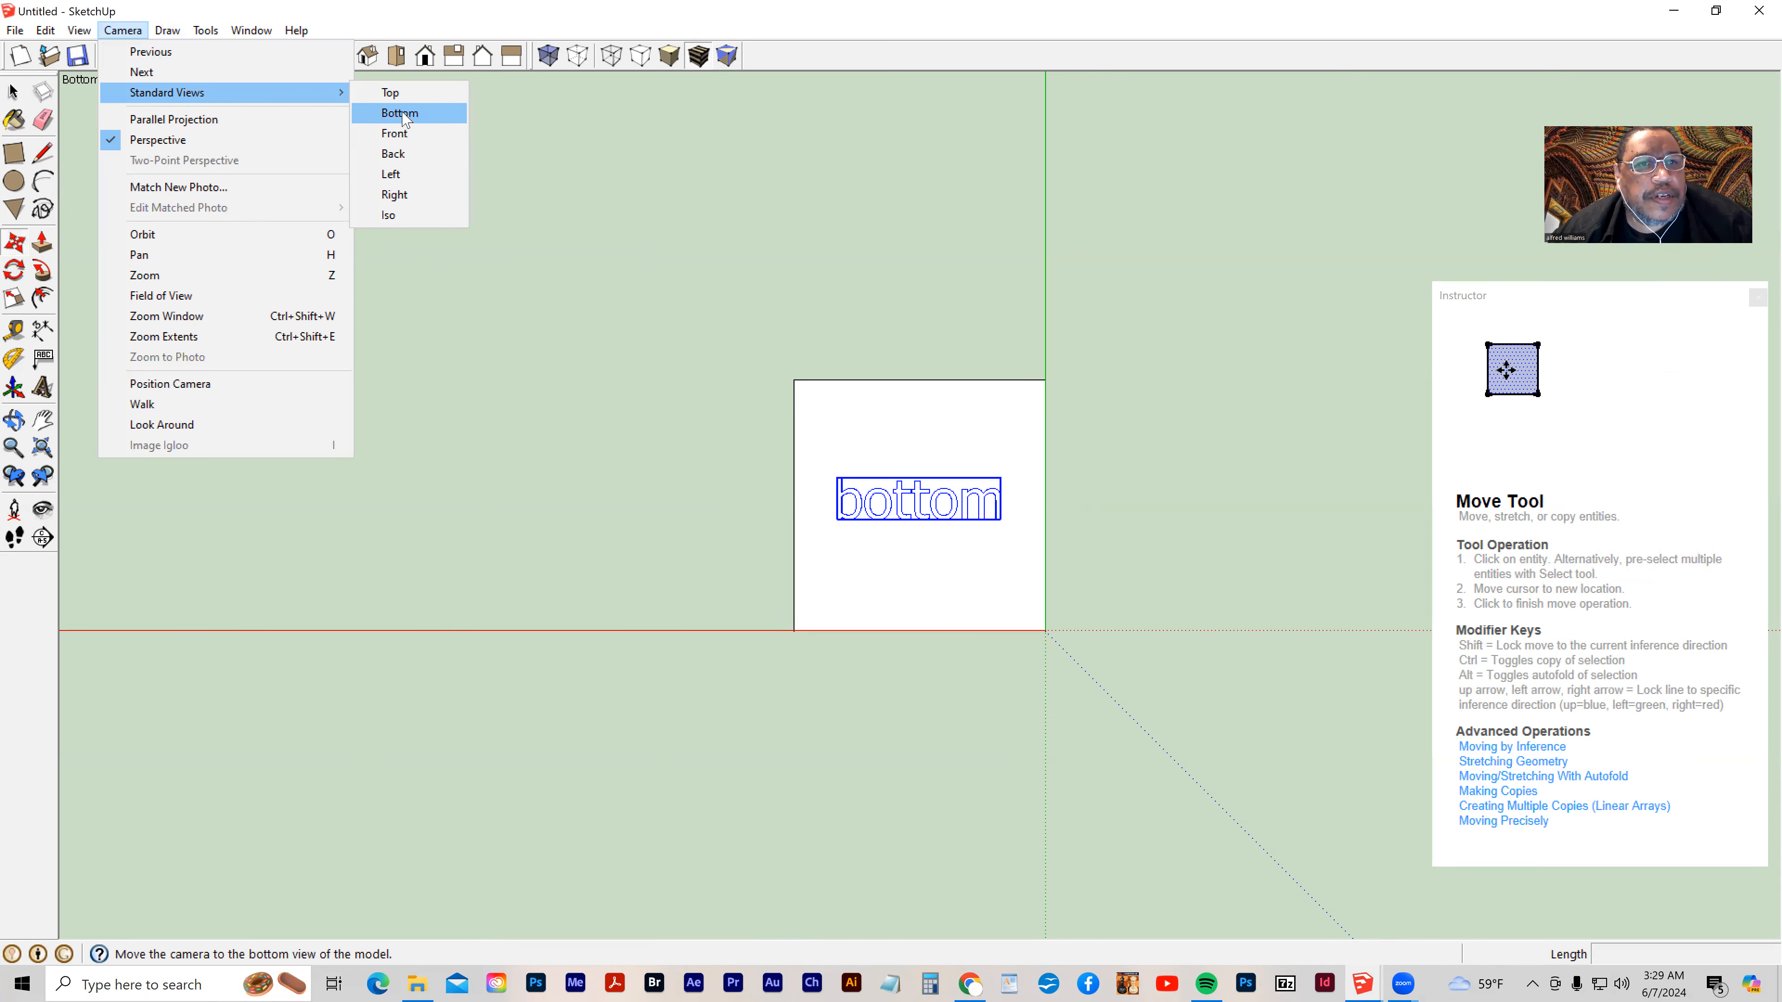
pyautogui.click(403, 139)
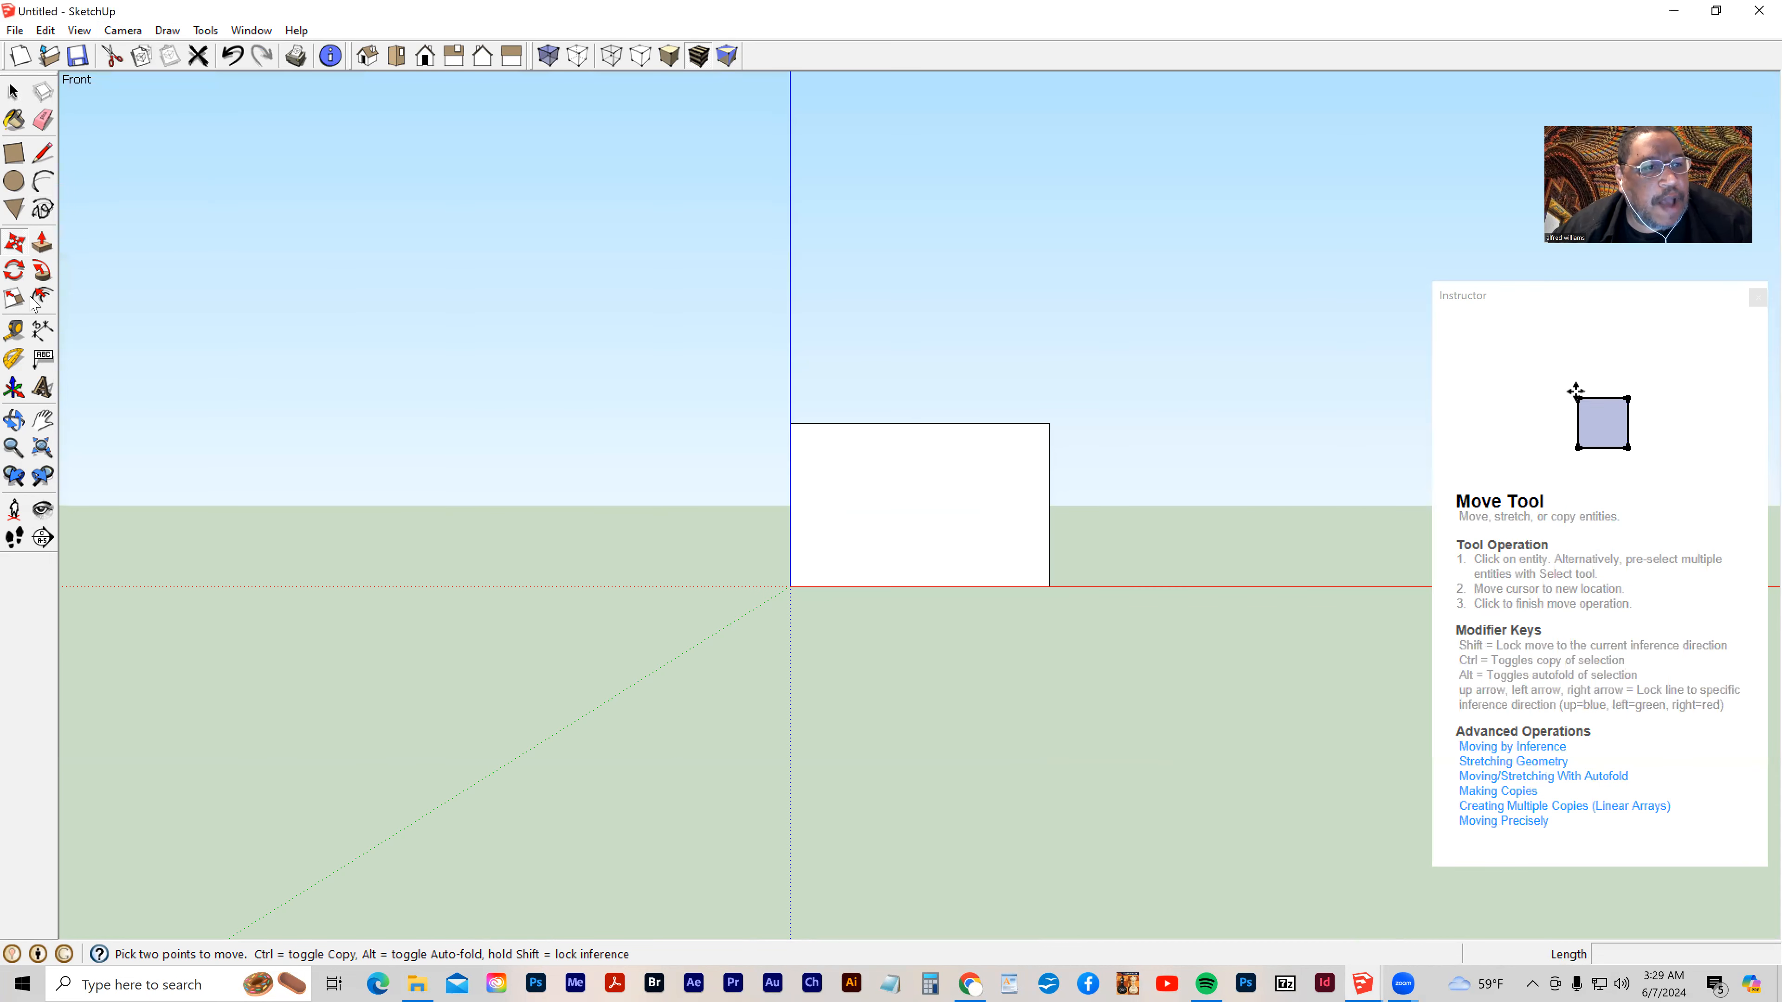
pyautogui.click(42, 387)
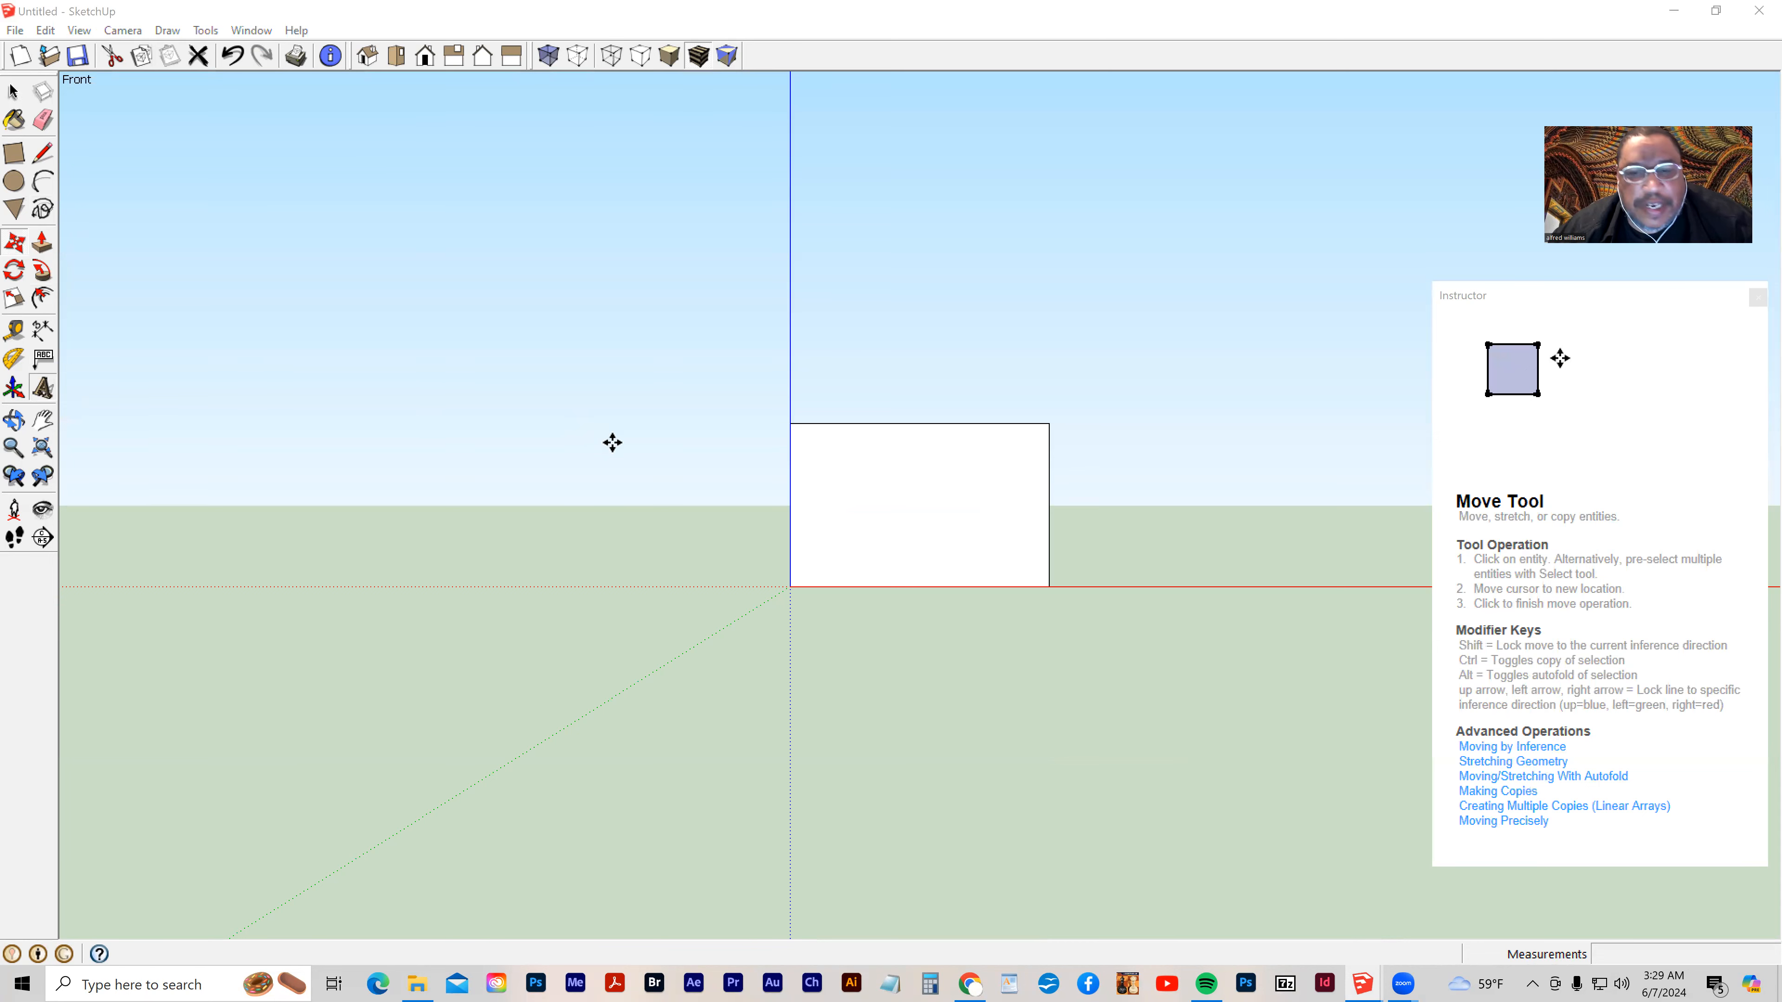
pyautogui.write('front')
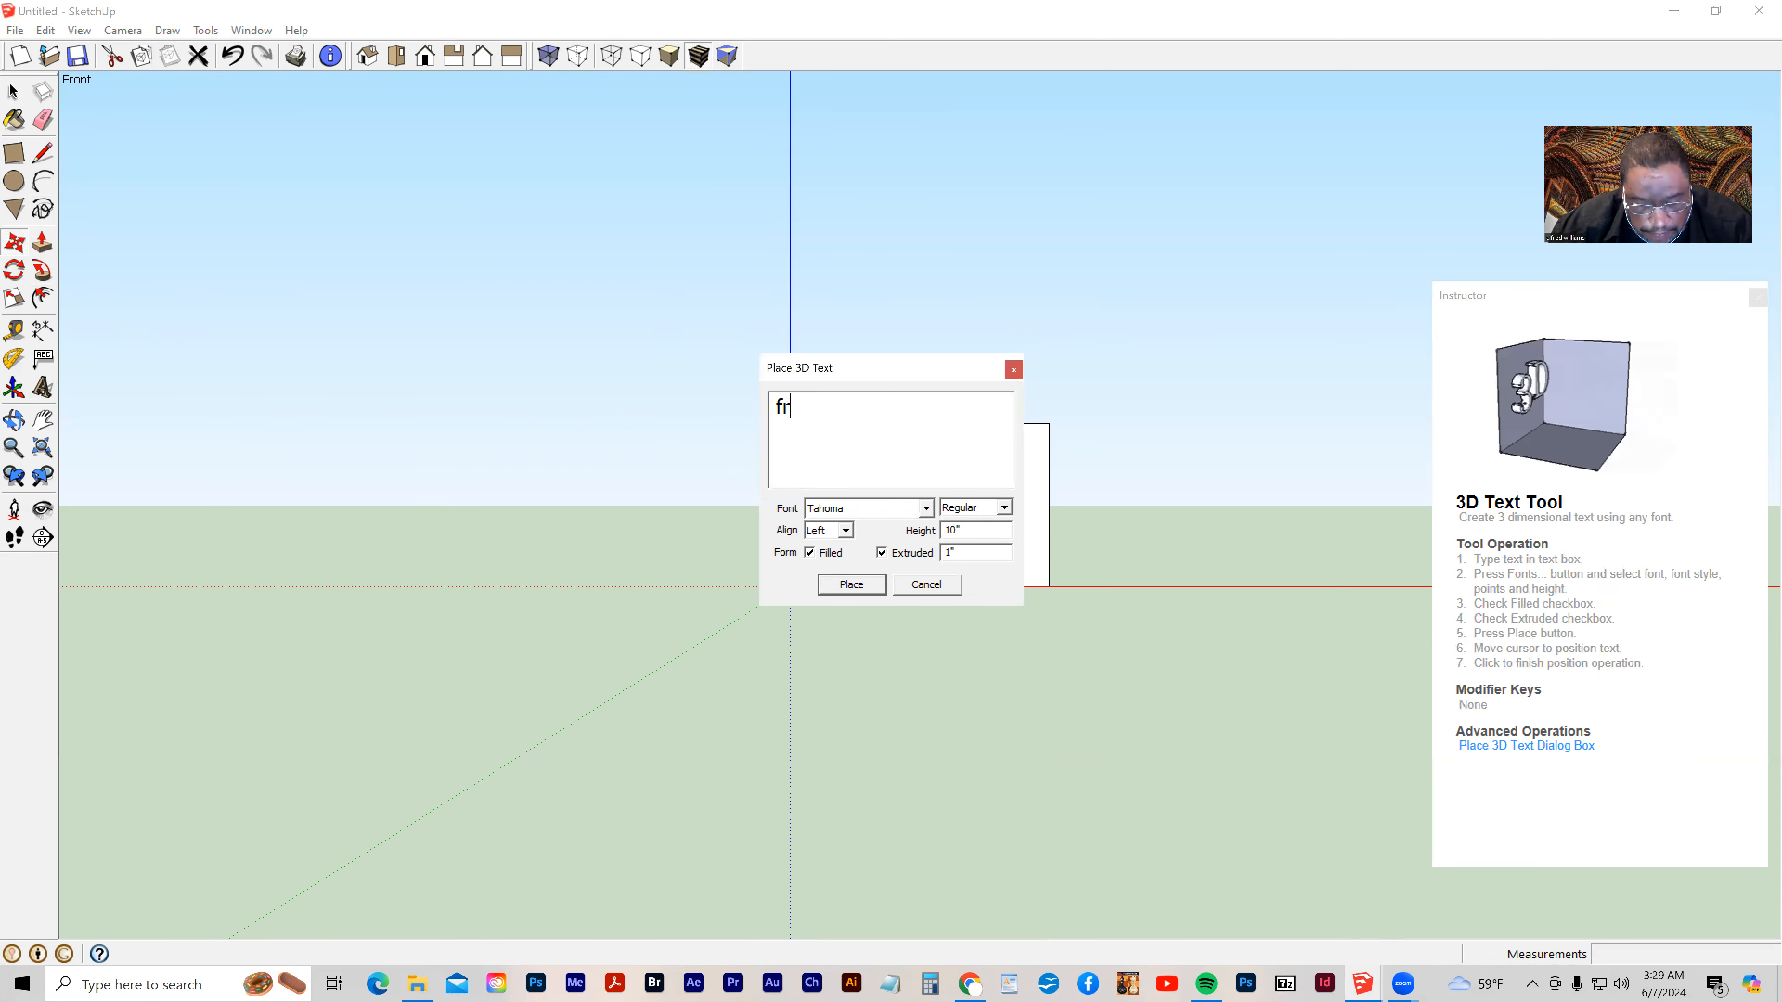
pyautogui.click(851, 583)
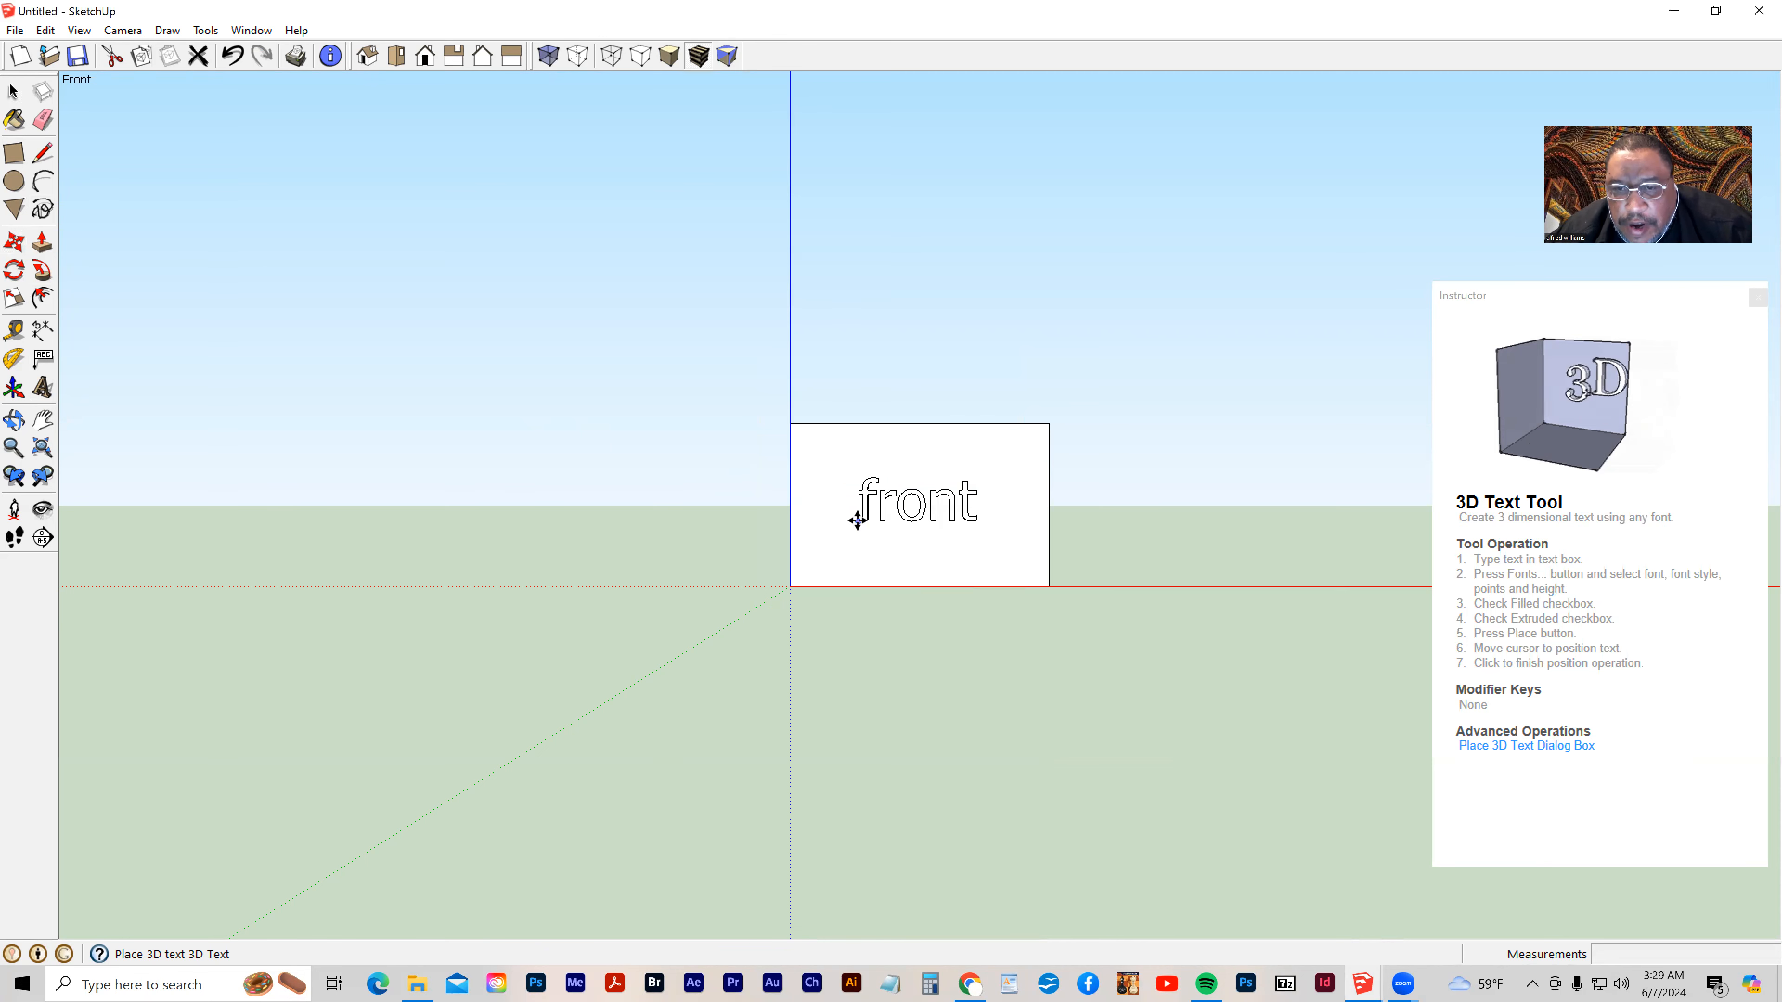
pyautogui.click(864, 519)
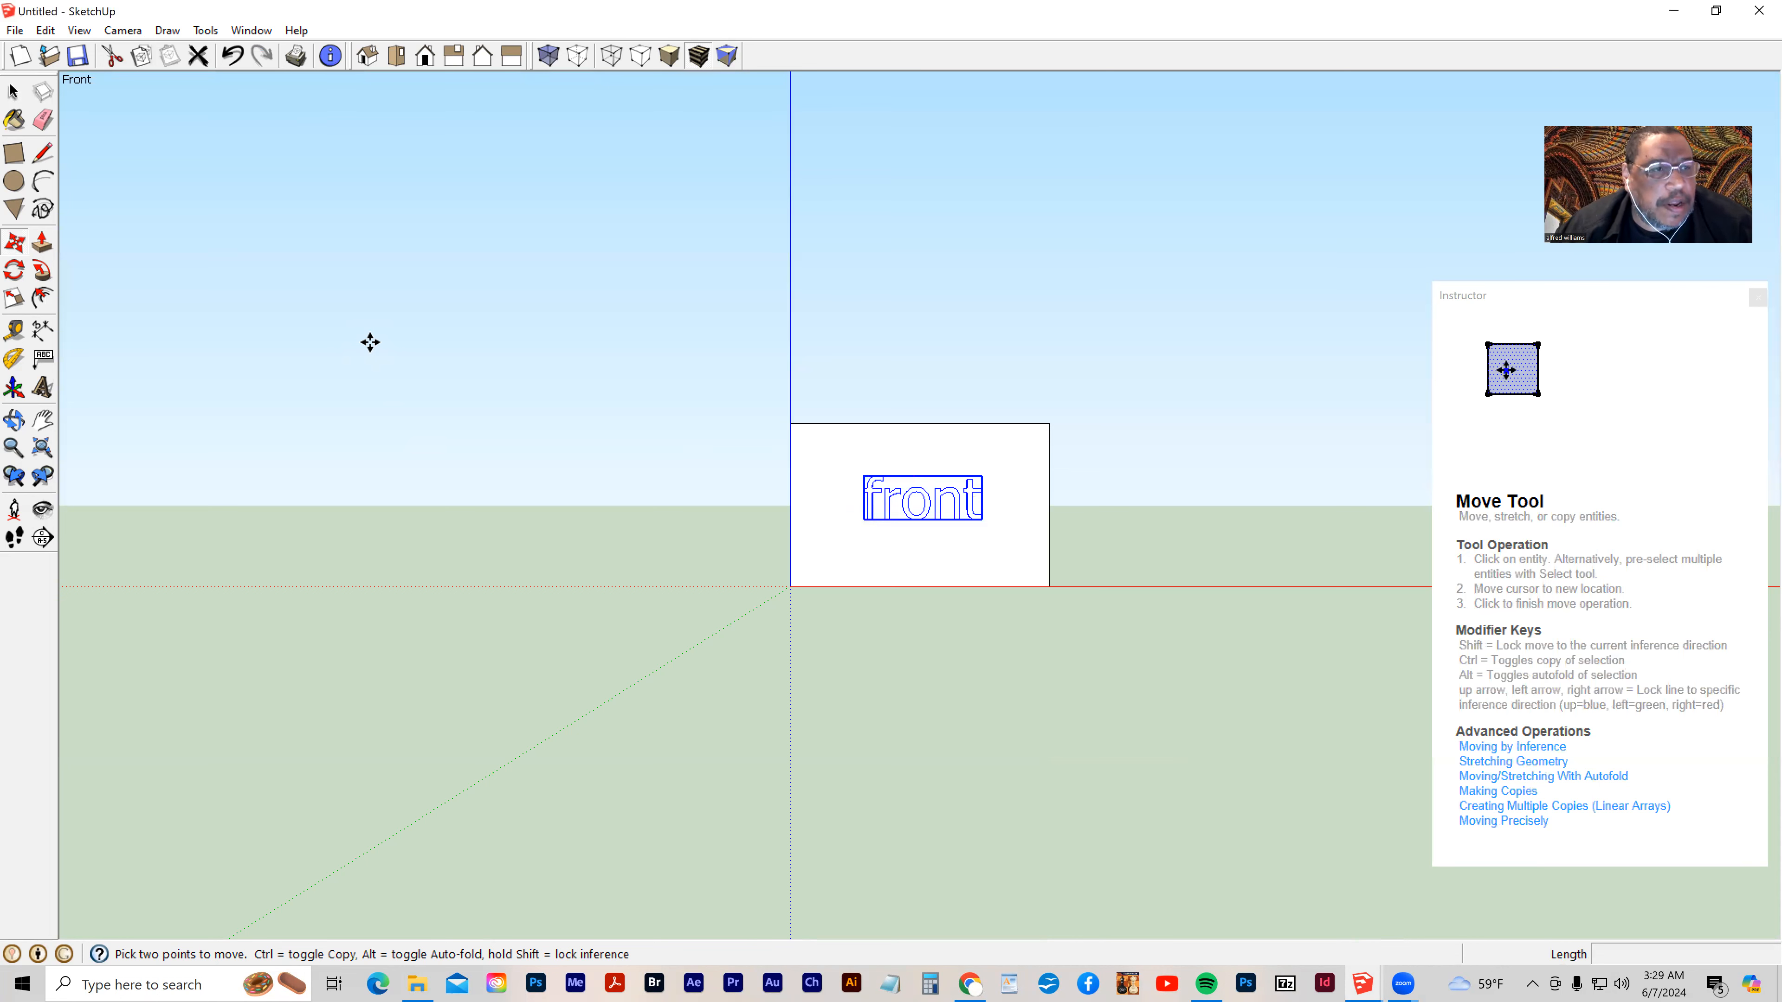
# Switch to the standard Back view and place the 3D text "back" near the middle of the box's rear face
pyautogui.click(123, 30)
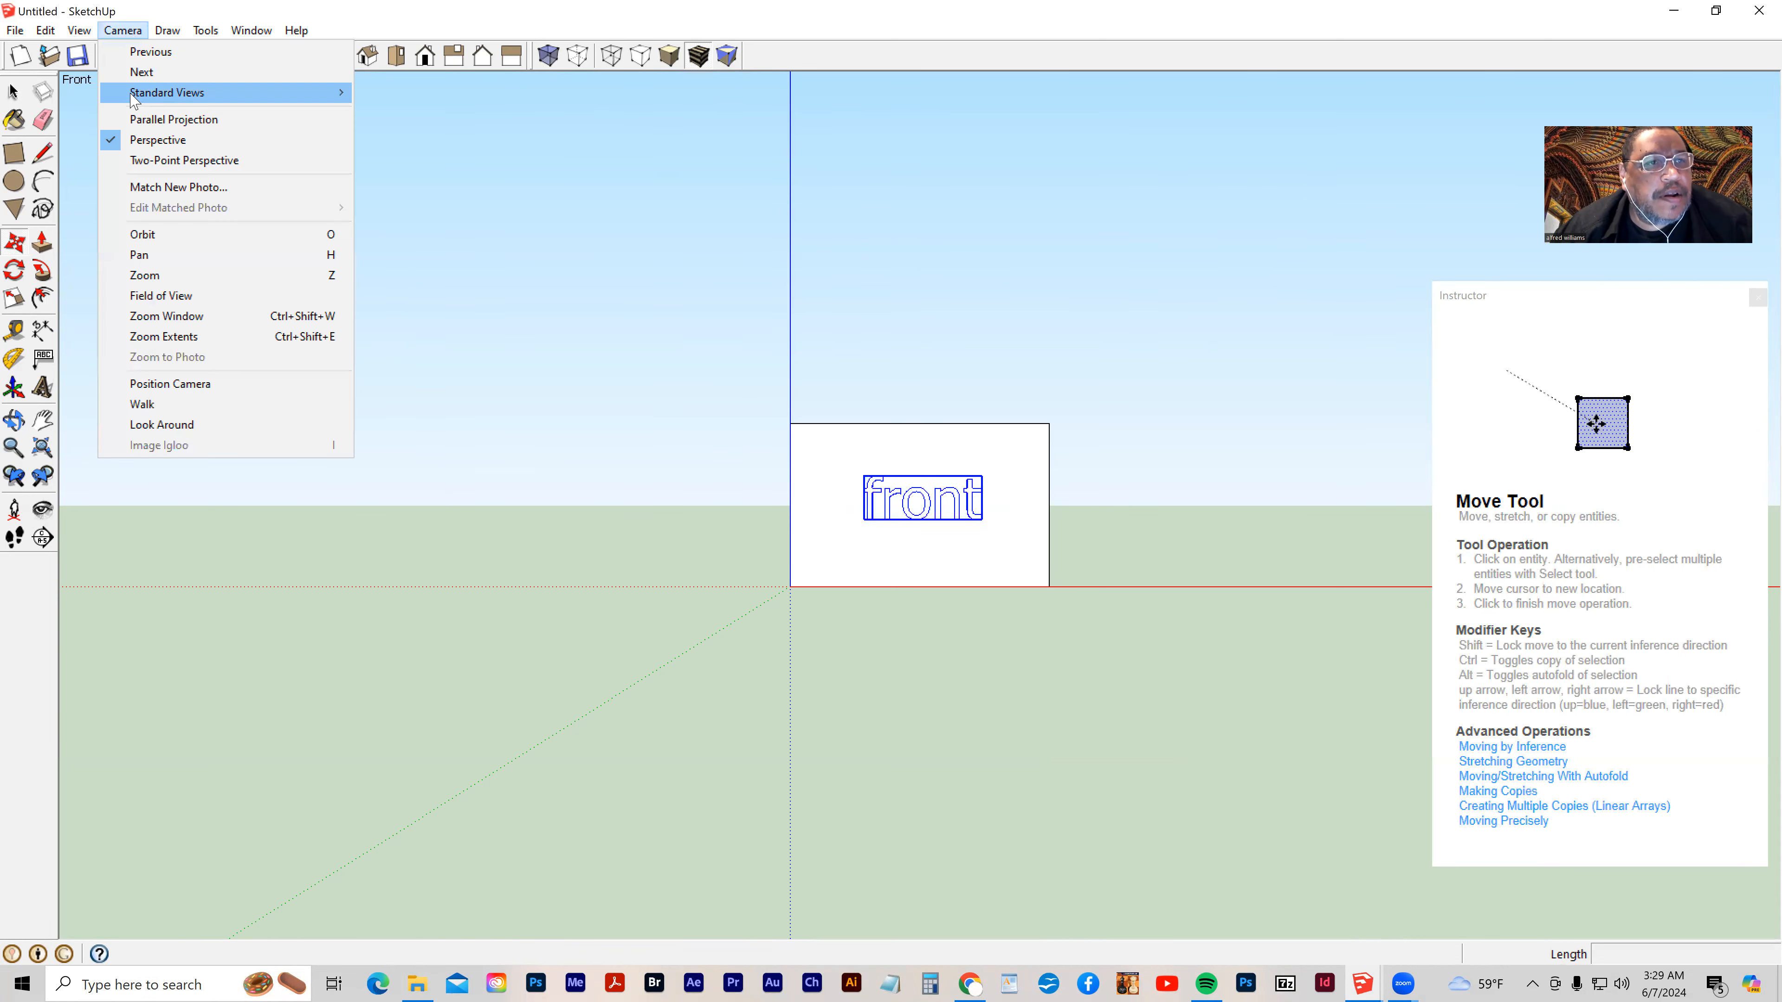
pyautogui.moveTo(133, 99)
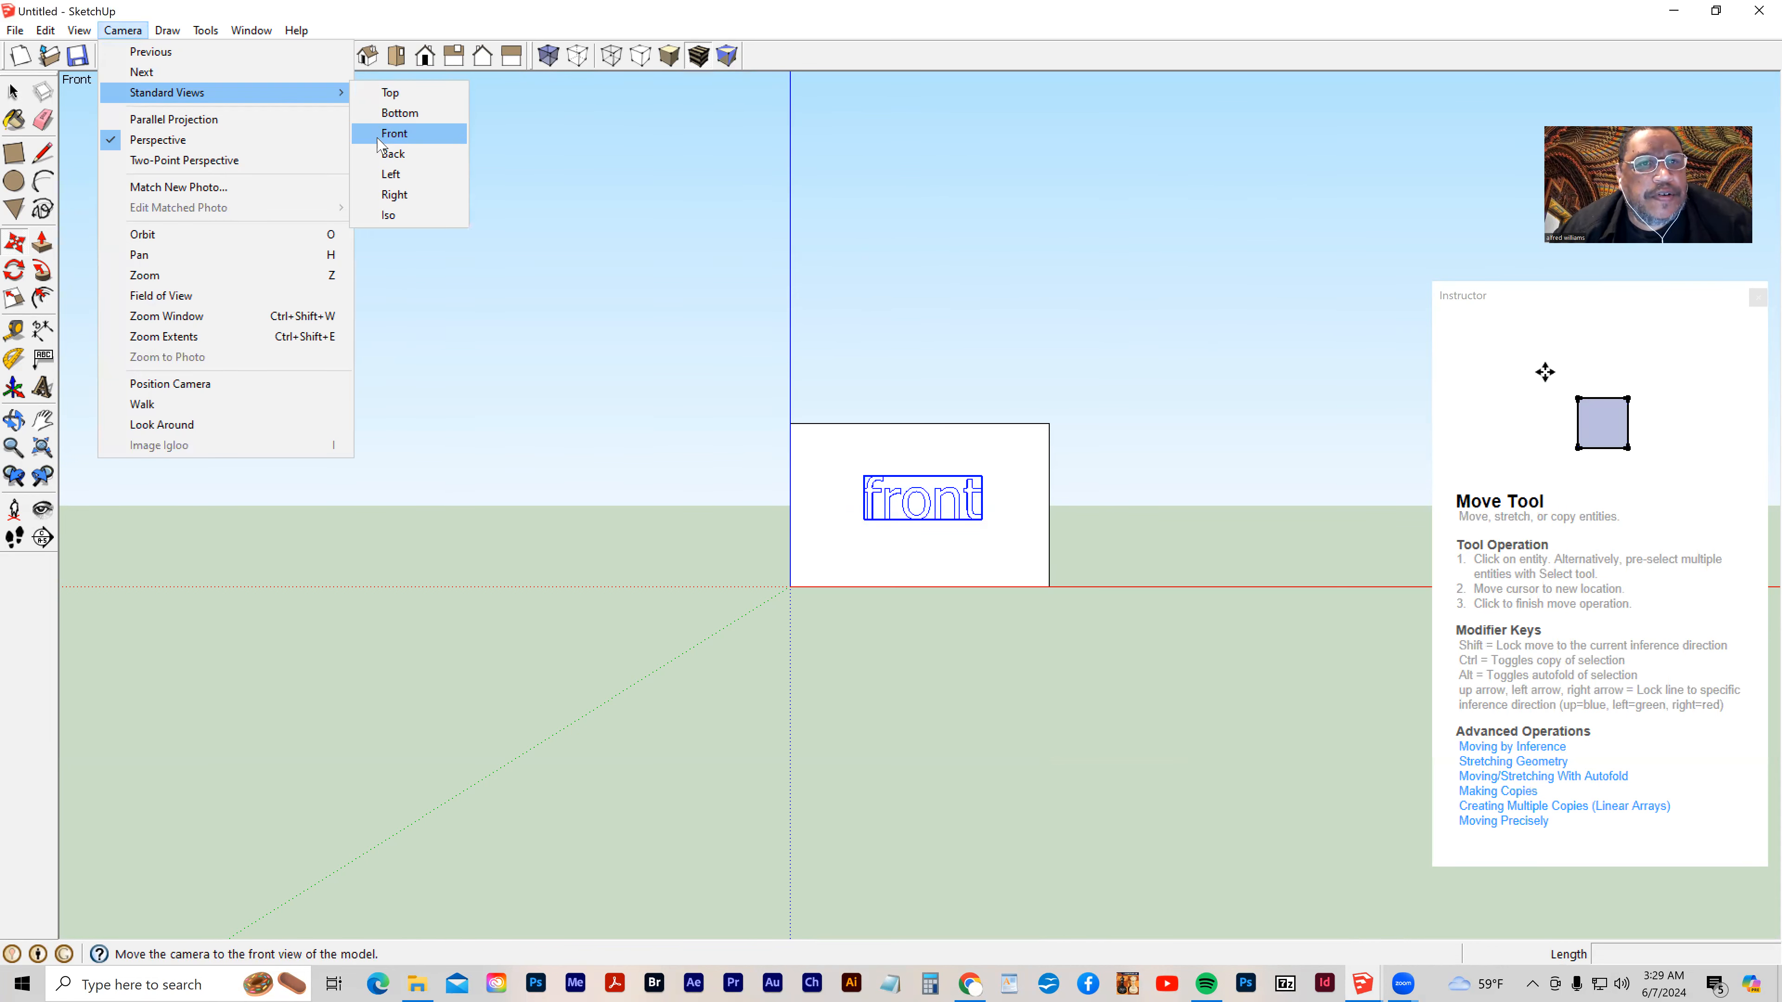
pyautogui.click(386, 154)
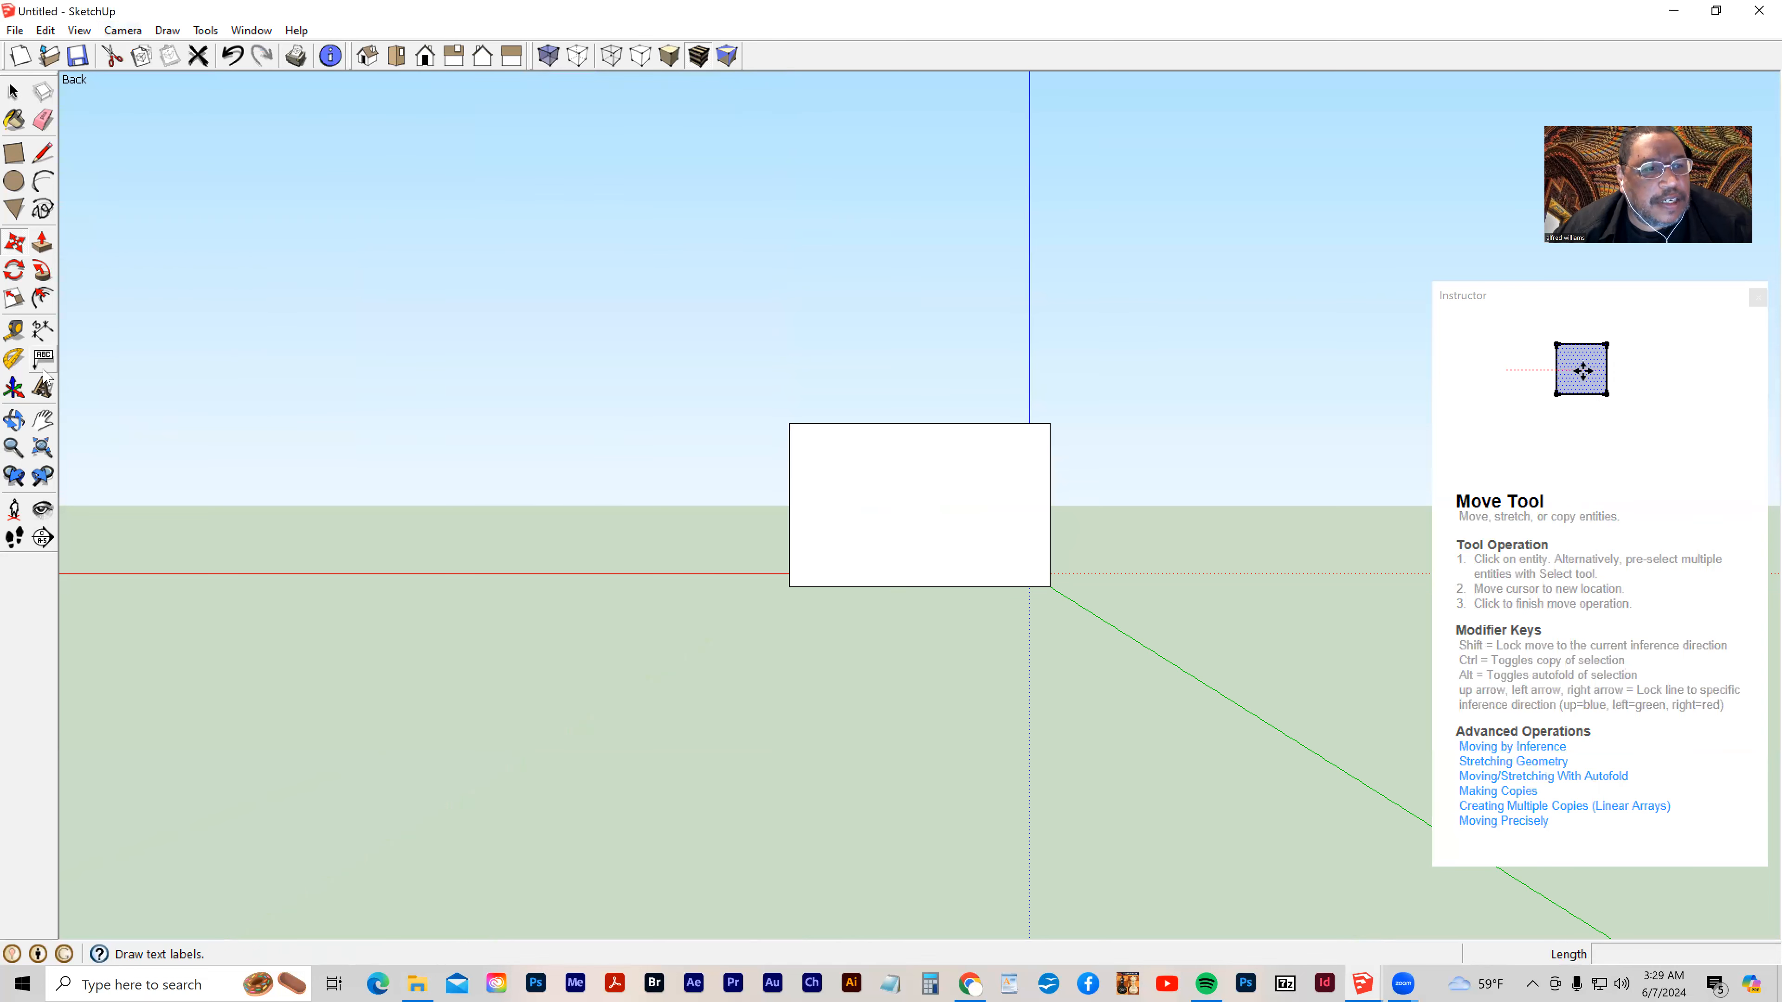
pyautogui.click(43, 387)
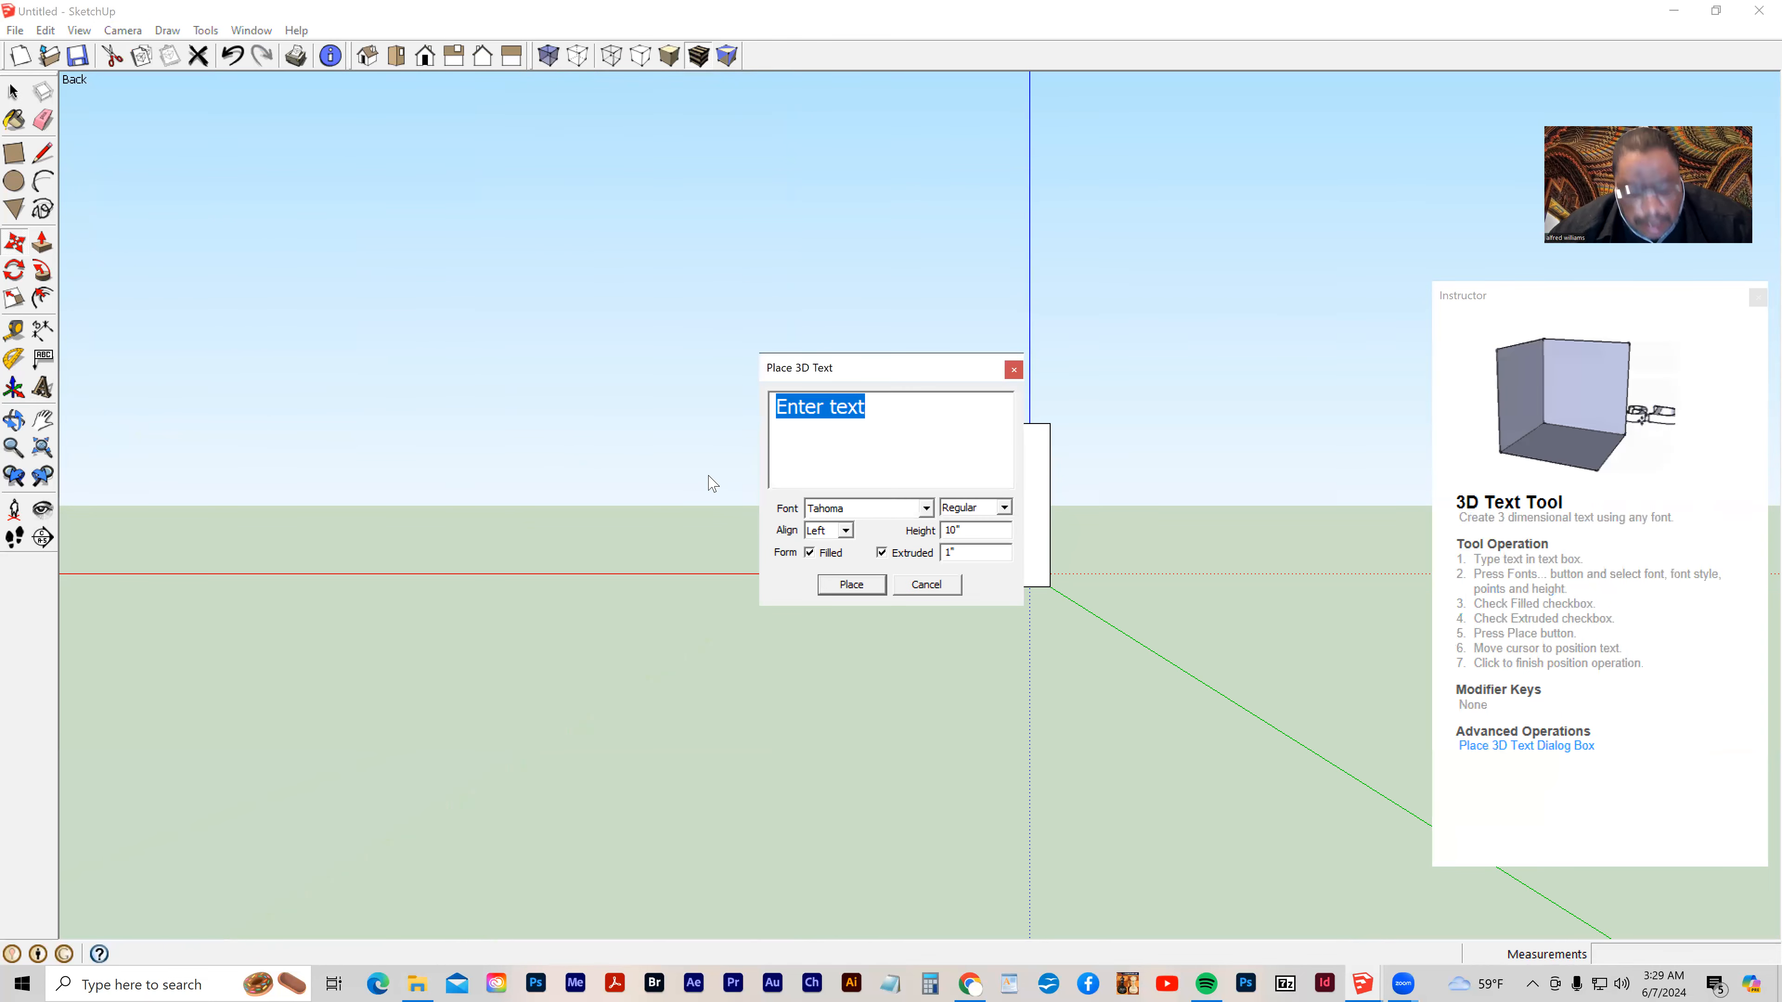
pyautogui.write('back')
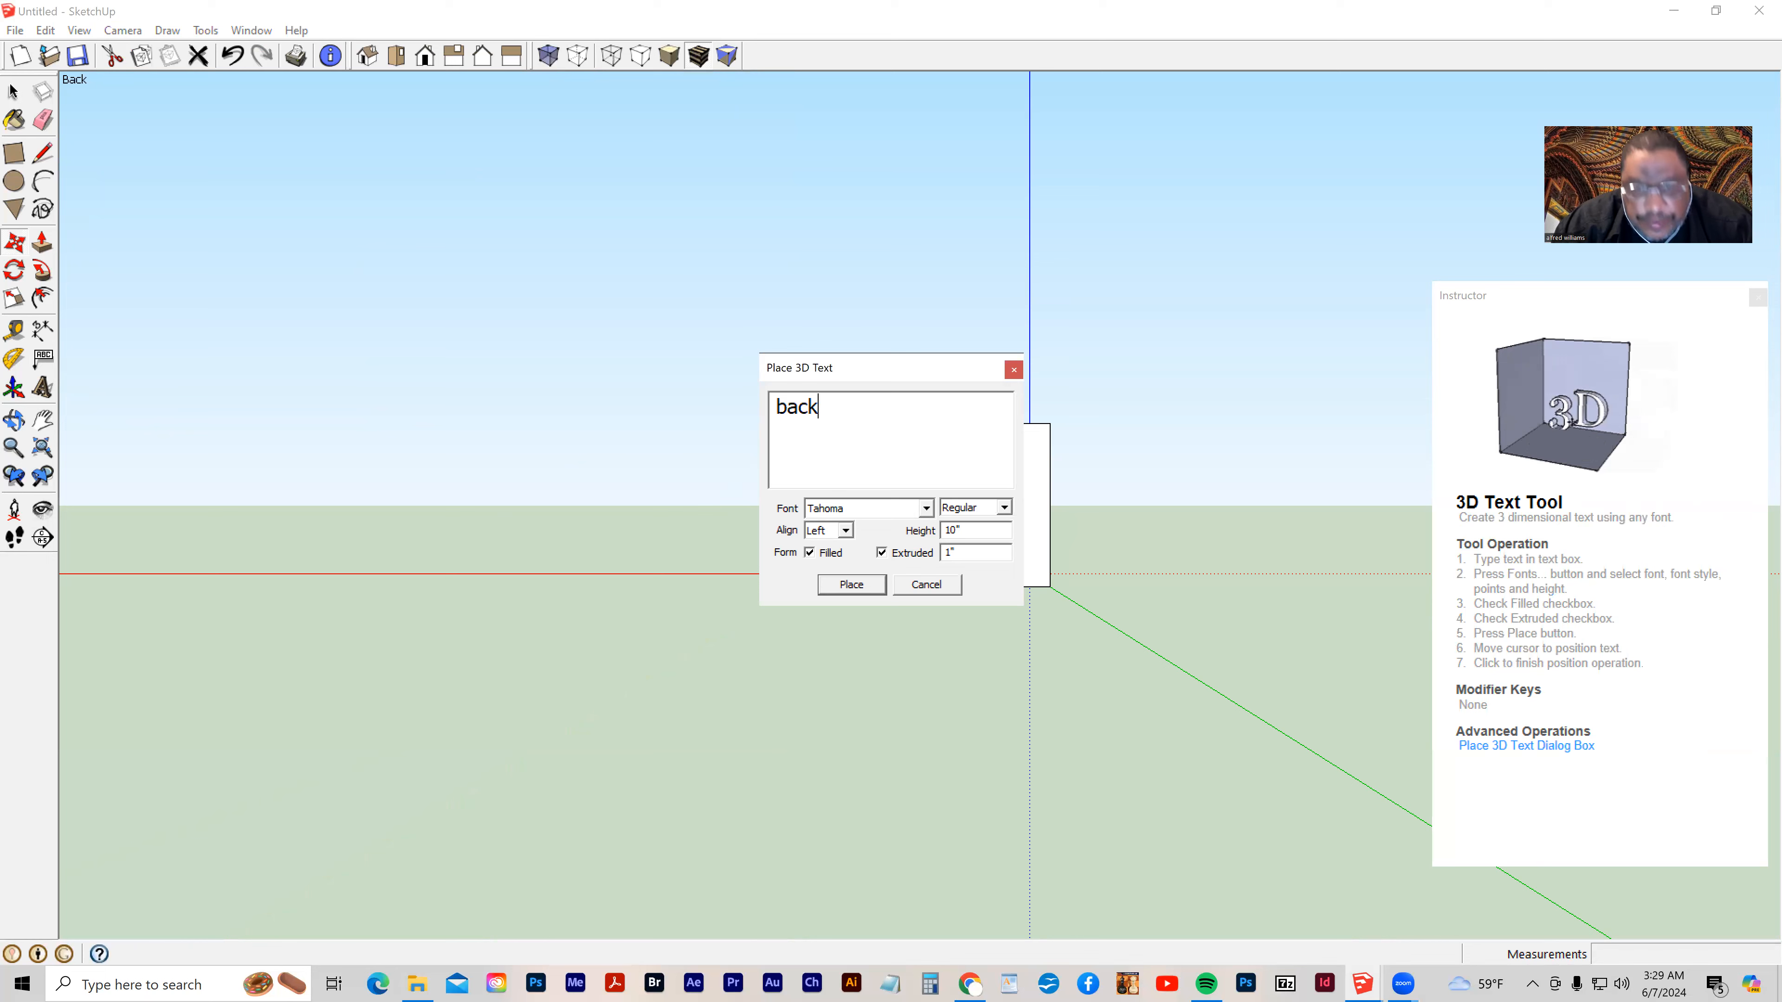
pyautogui.click(830, 586)
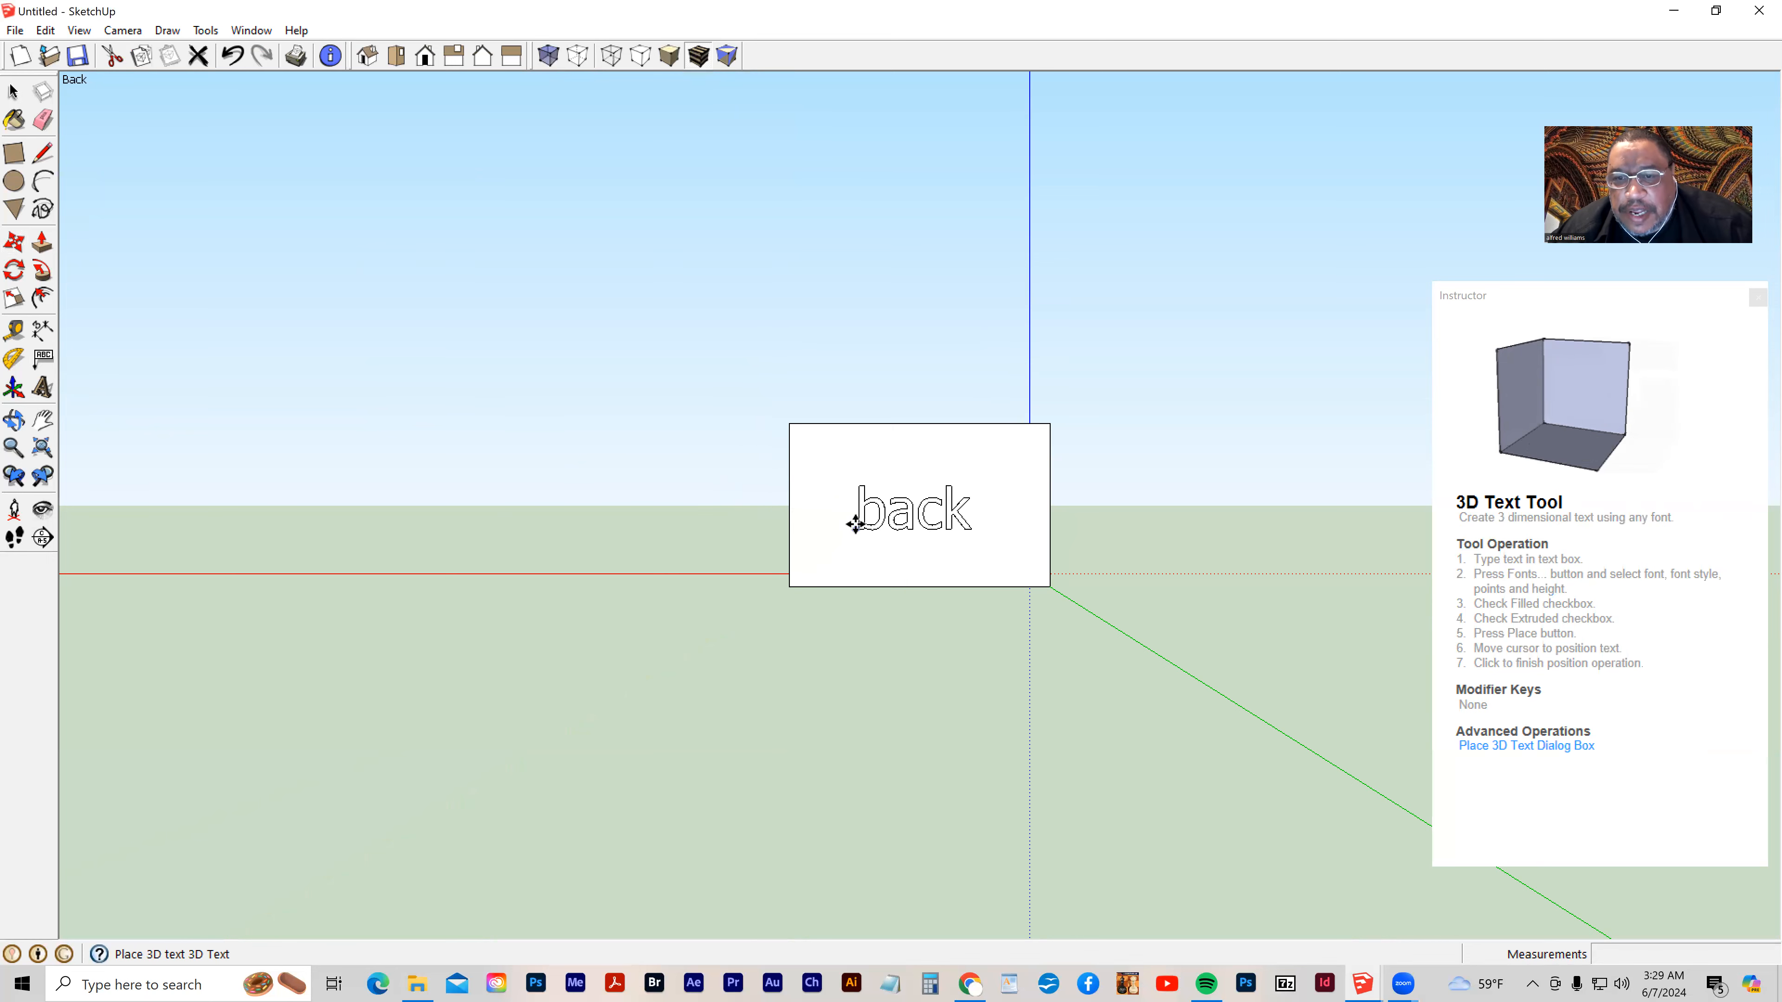
pyautogui.click(855, 518)
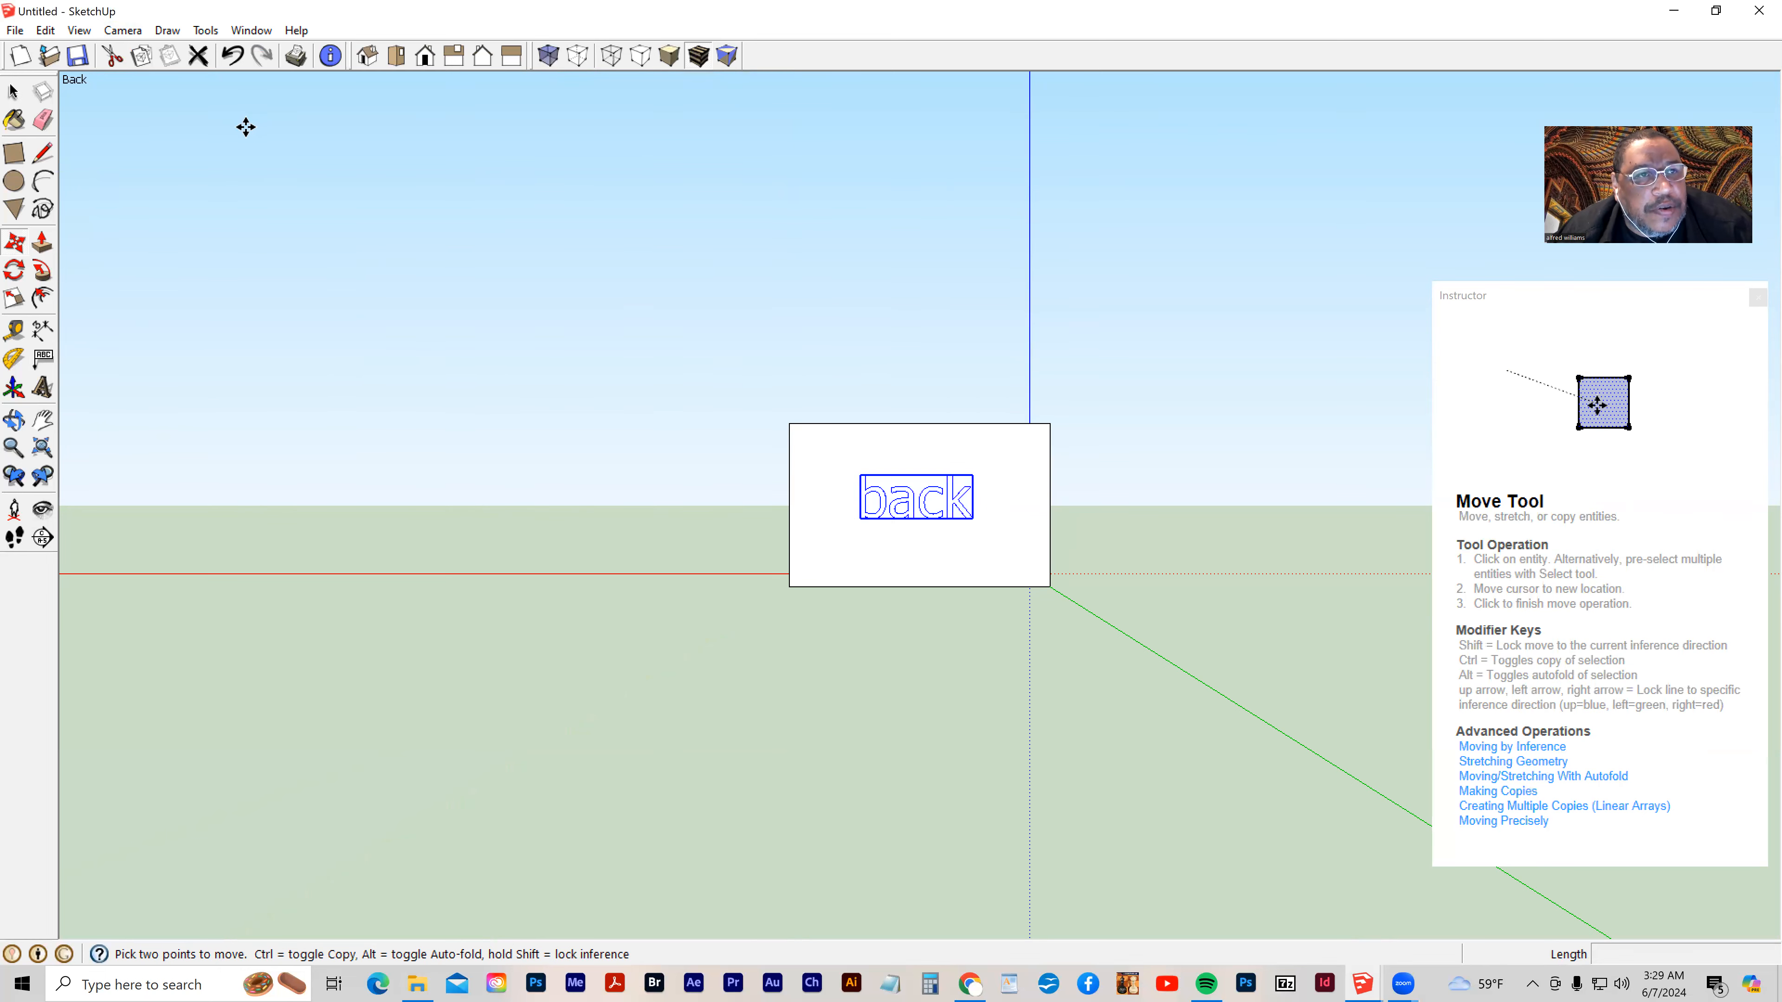
# Switch to the standard Left view and place the 3D text "left" near the middle of the box's left face
pyautogui.click(113, 33)
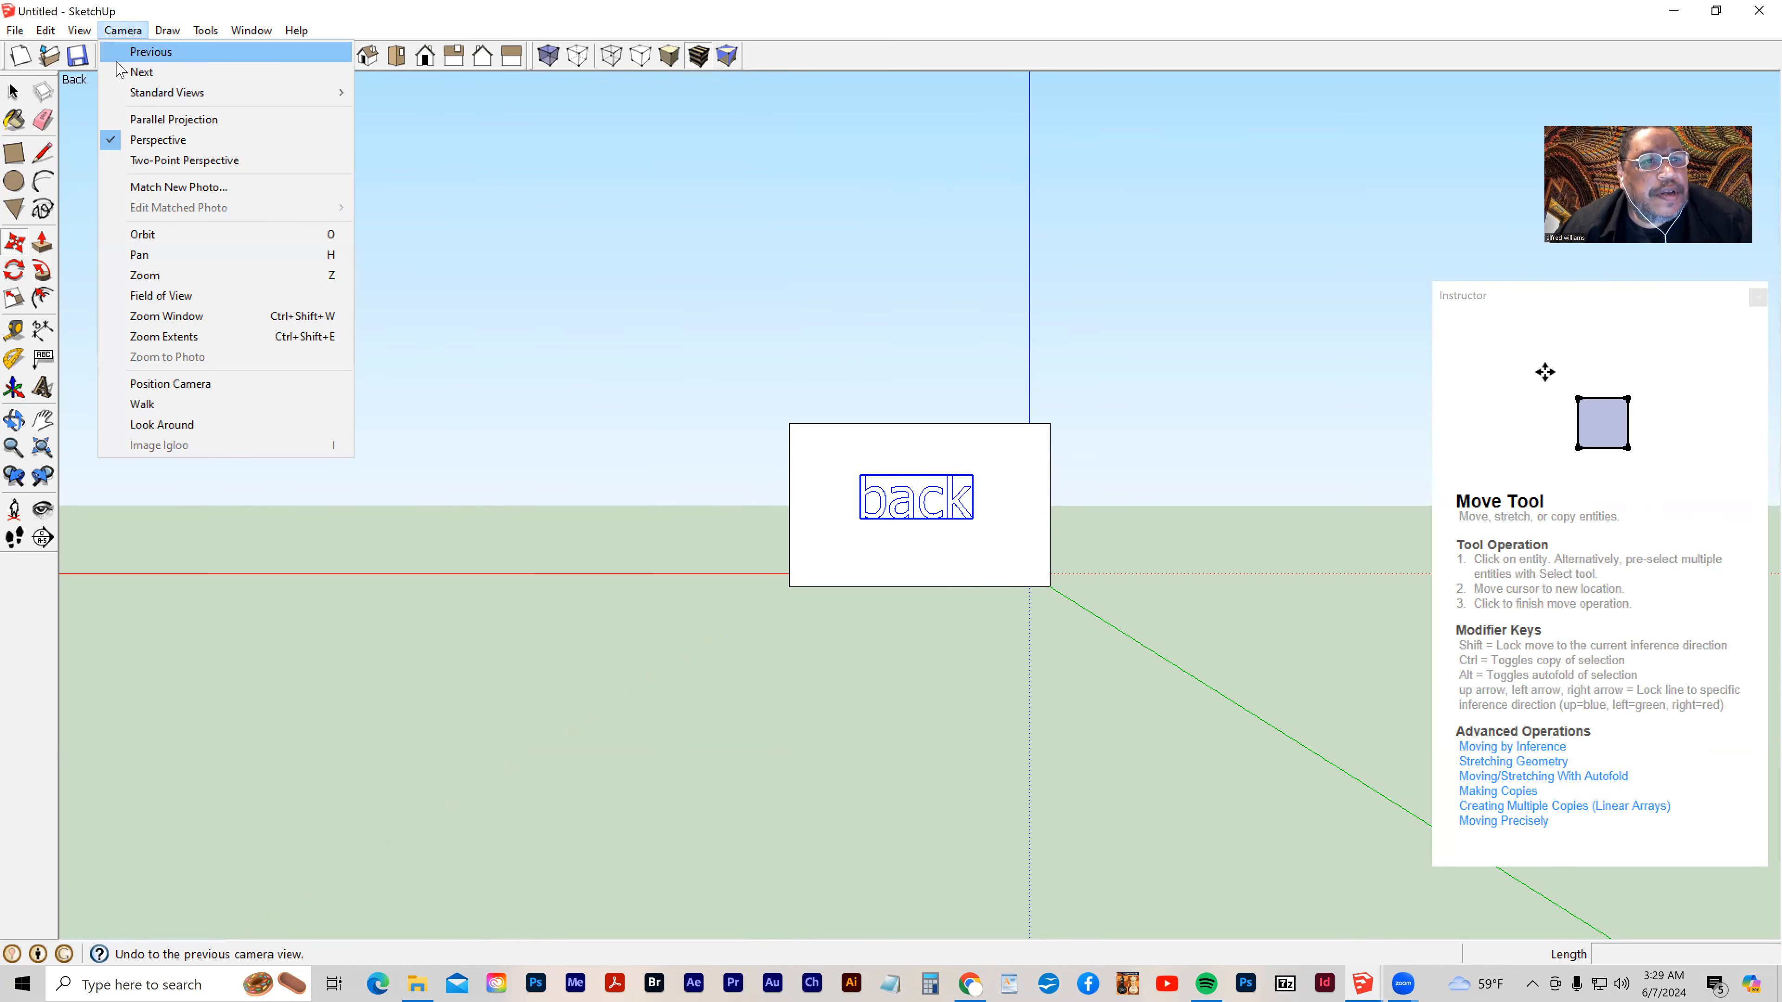
pyautogui.moveTo(232, 91)
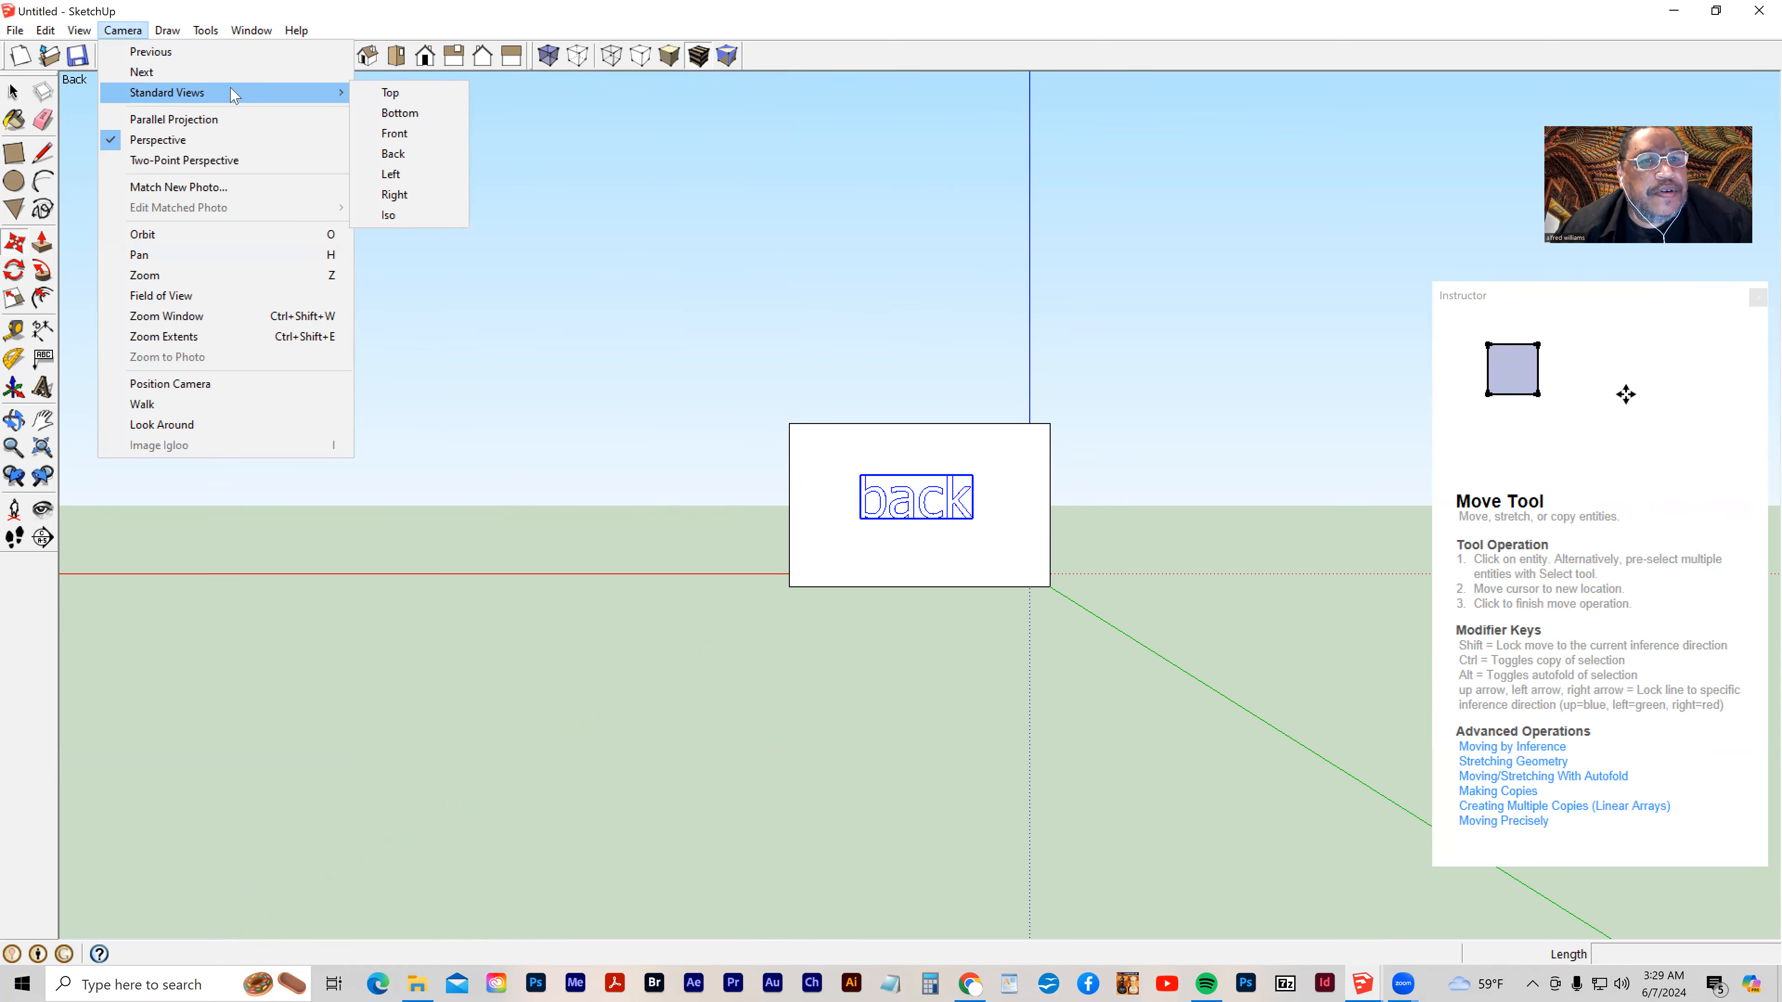
pyautogui.click(393, 181)
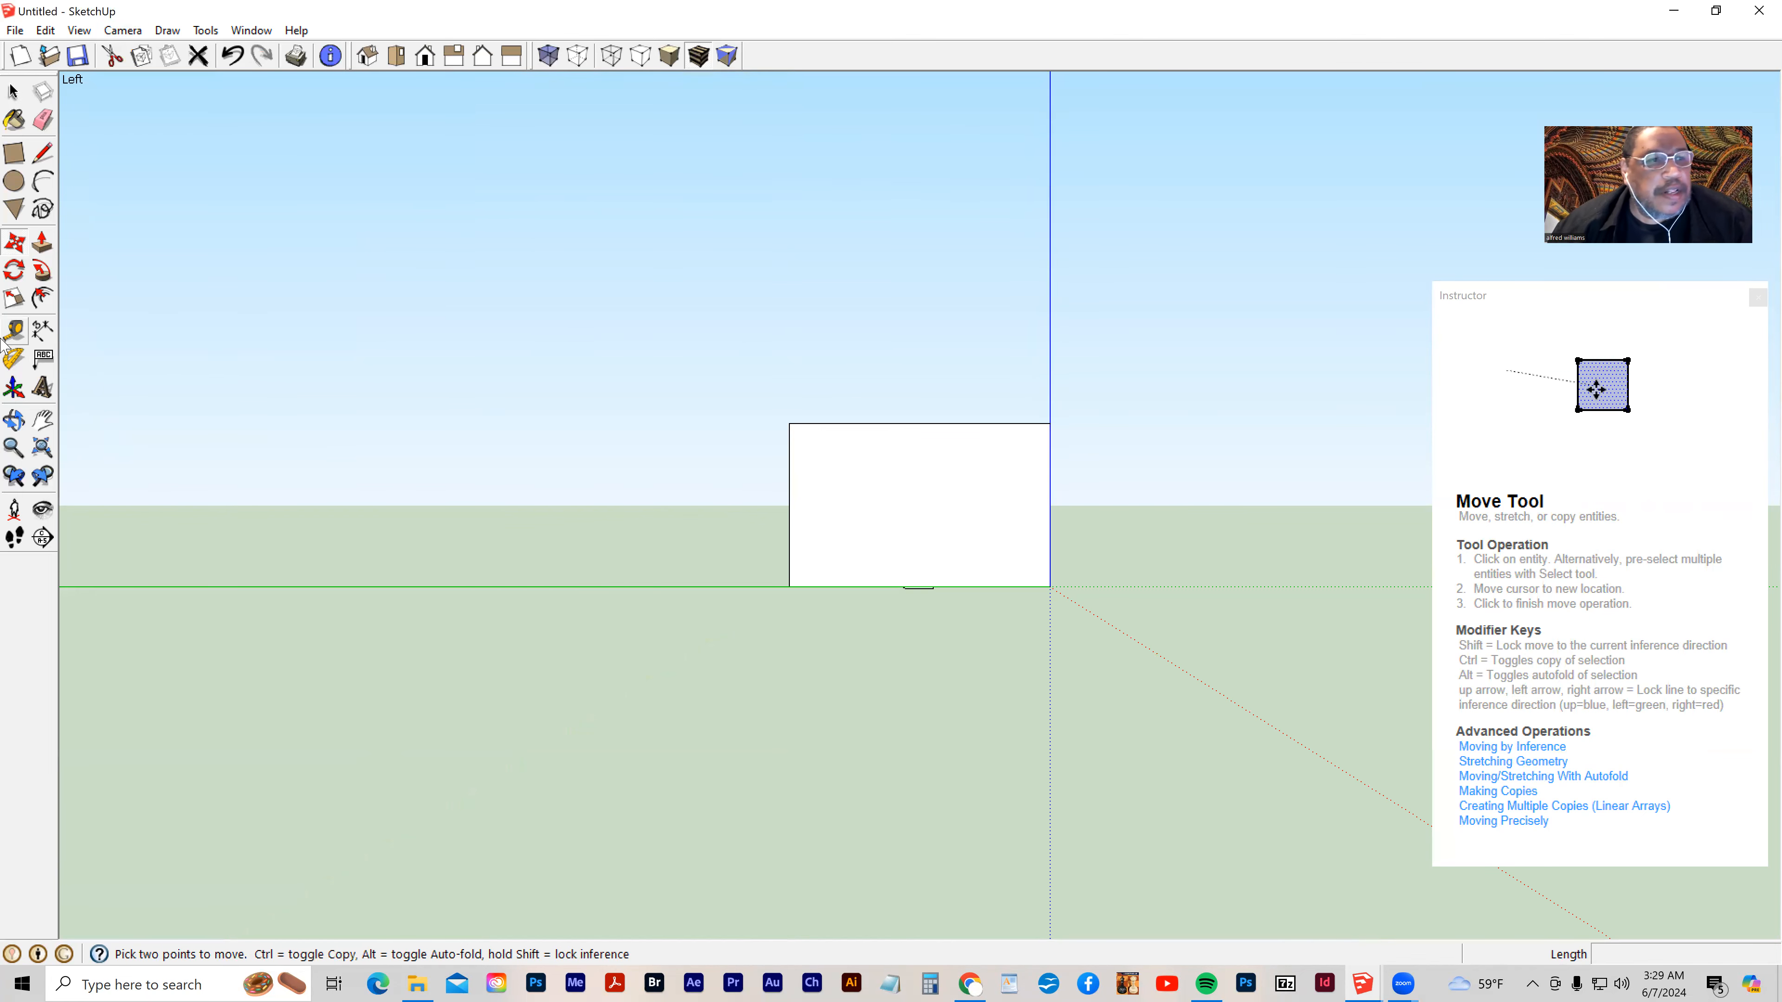
pyautogui.click(41, 388)
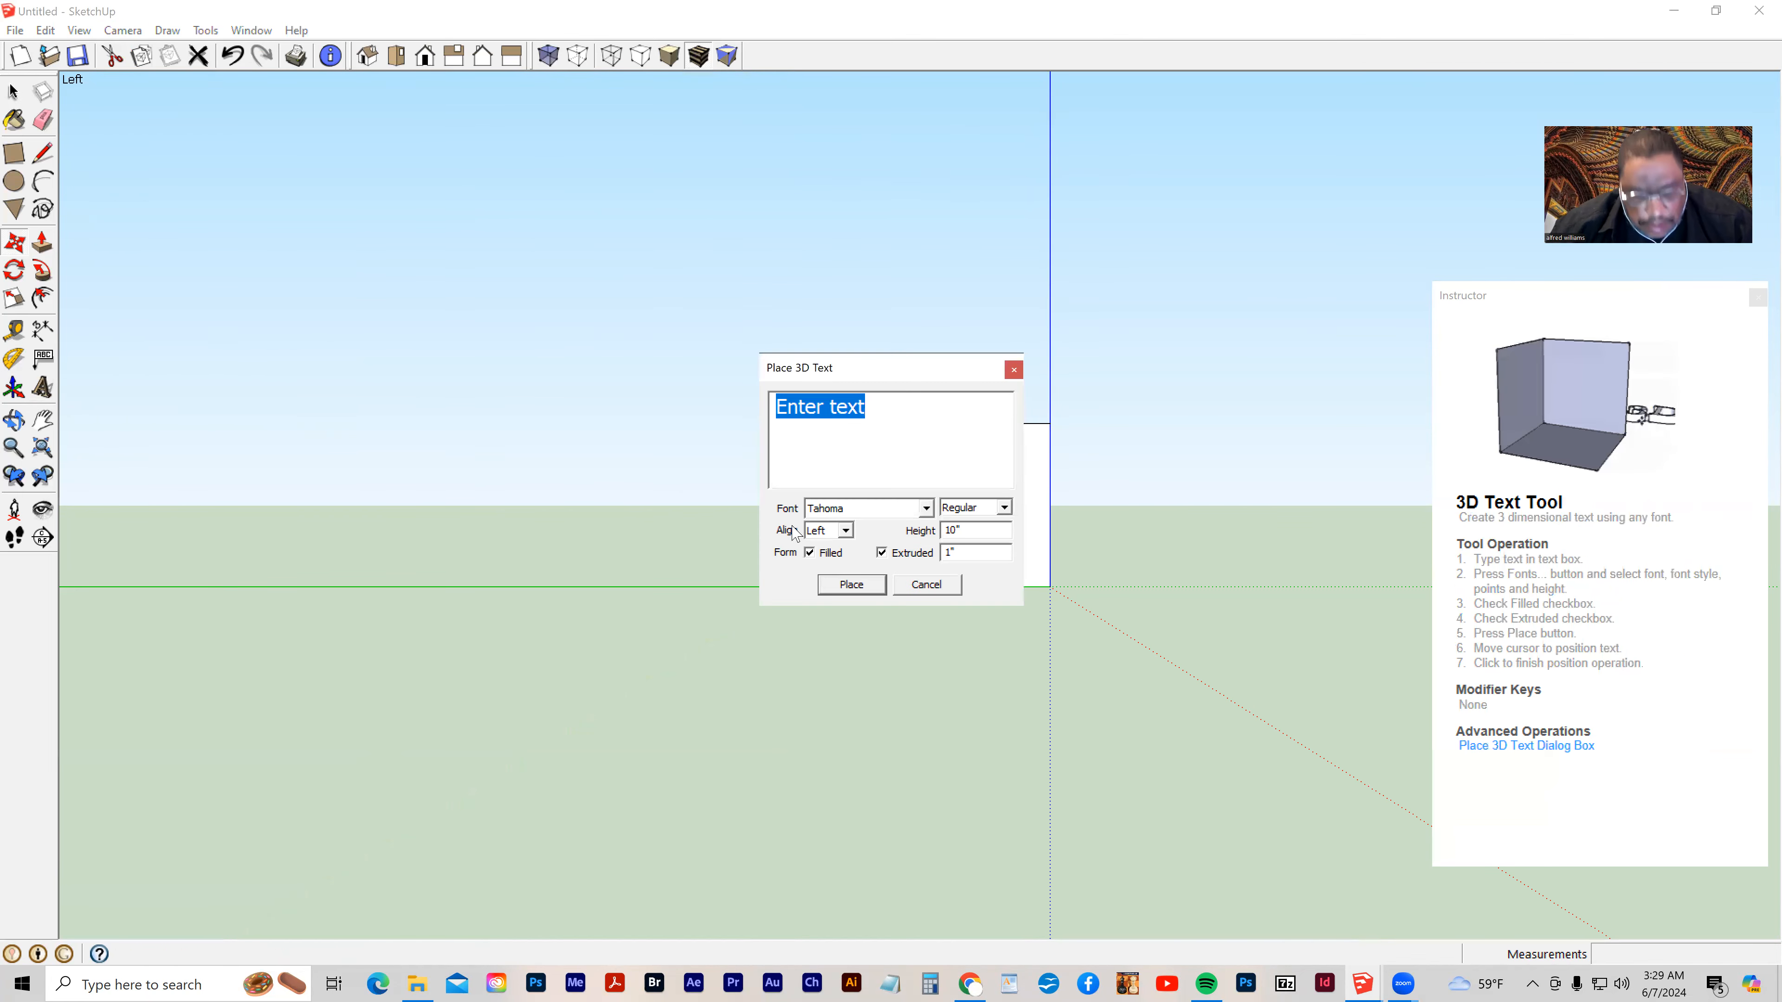
pyautogui.write('left')
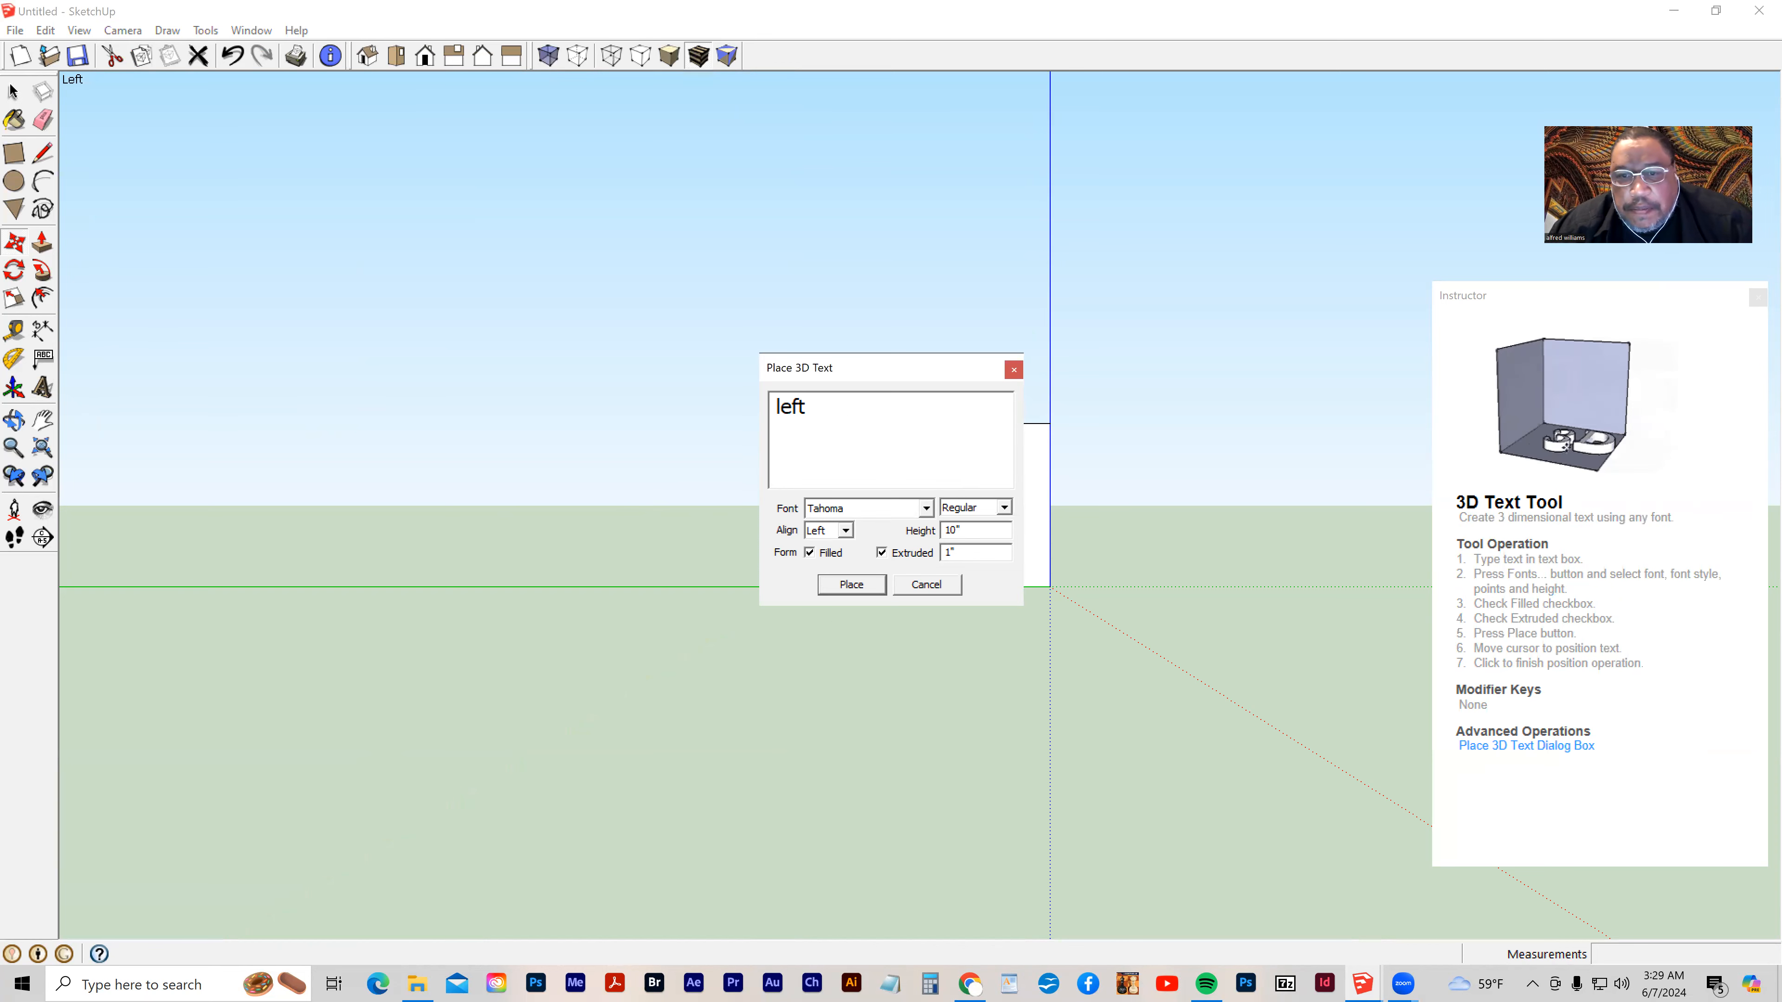
pyautogui.click(851, 584)
pyautogui.click(870, 523)
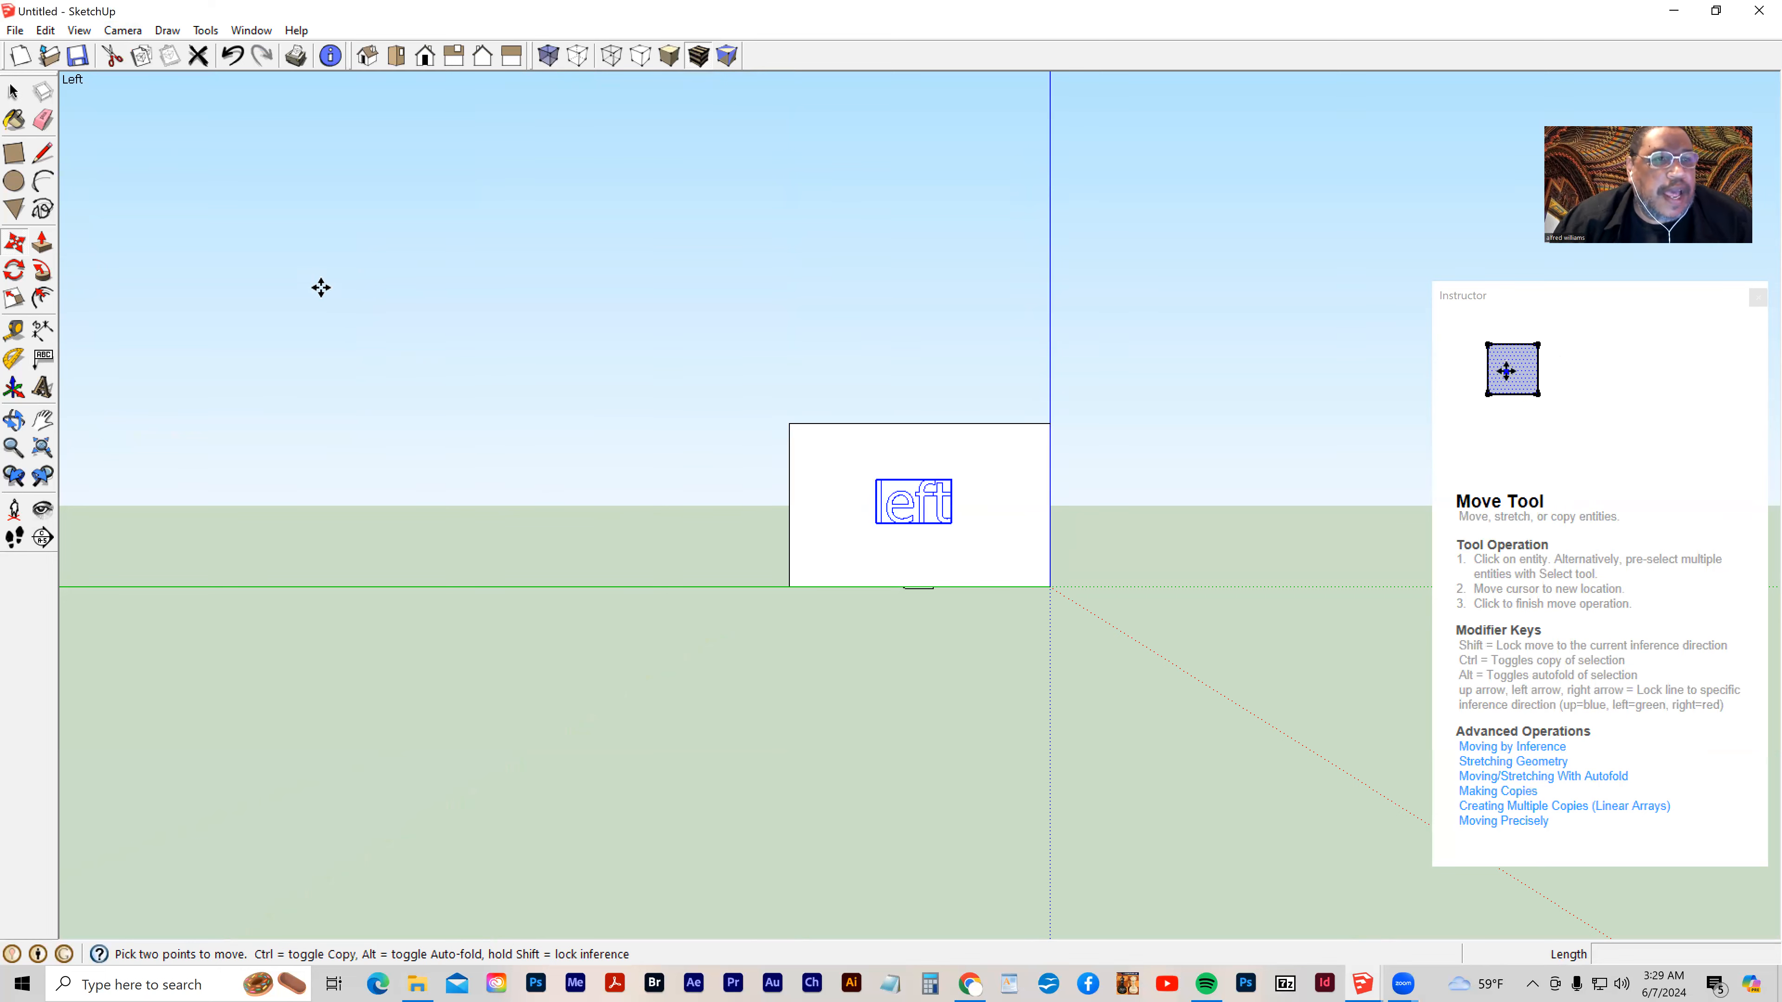
# Switch to the standard Right view and place the 3D text "right" near the middle of the box's right face
pyautogui.click(123, 30)
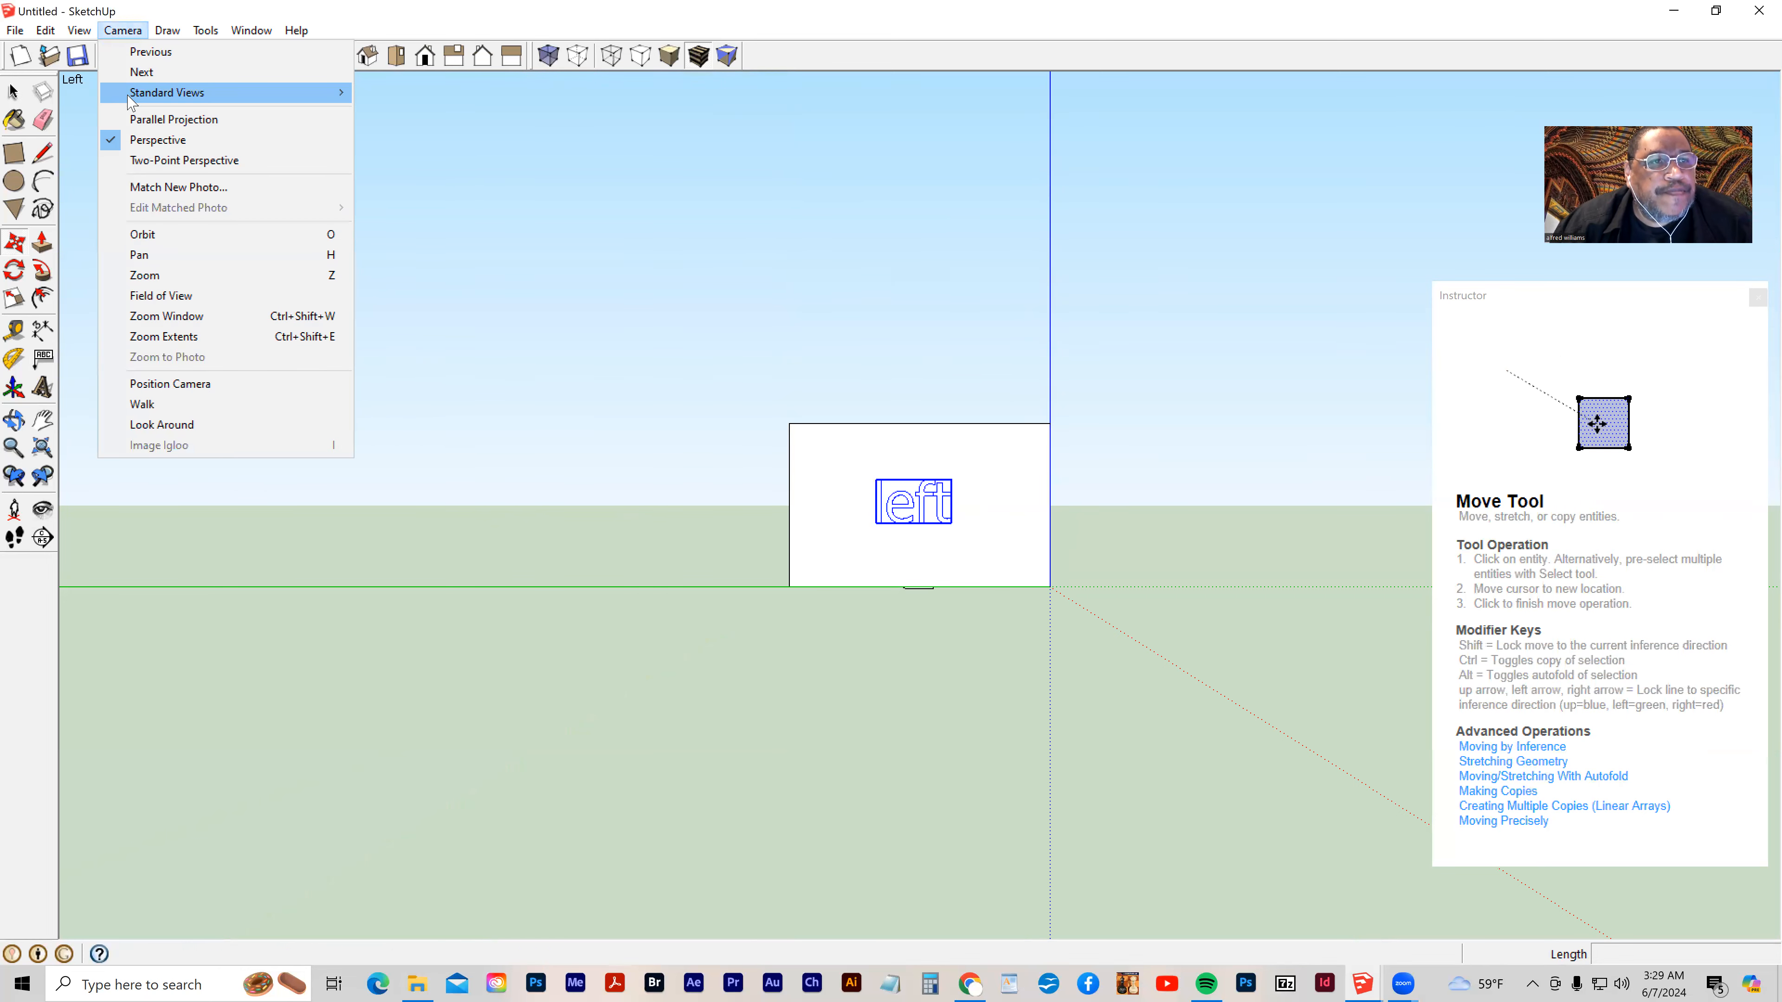
pyautogui.moveTo(361, 105)
pyautogui.click(393, 194)
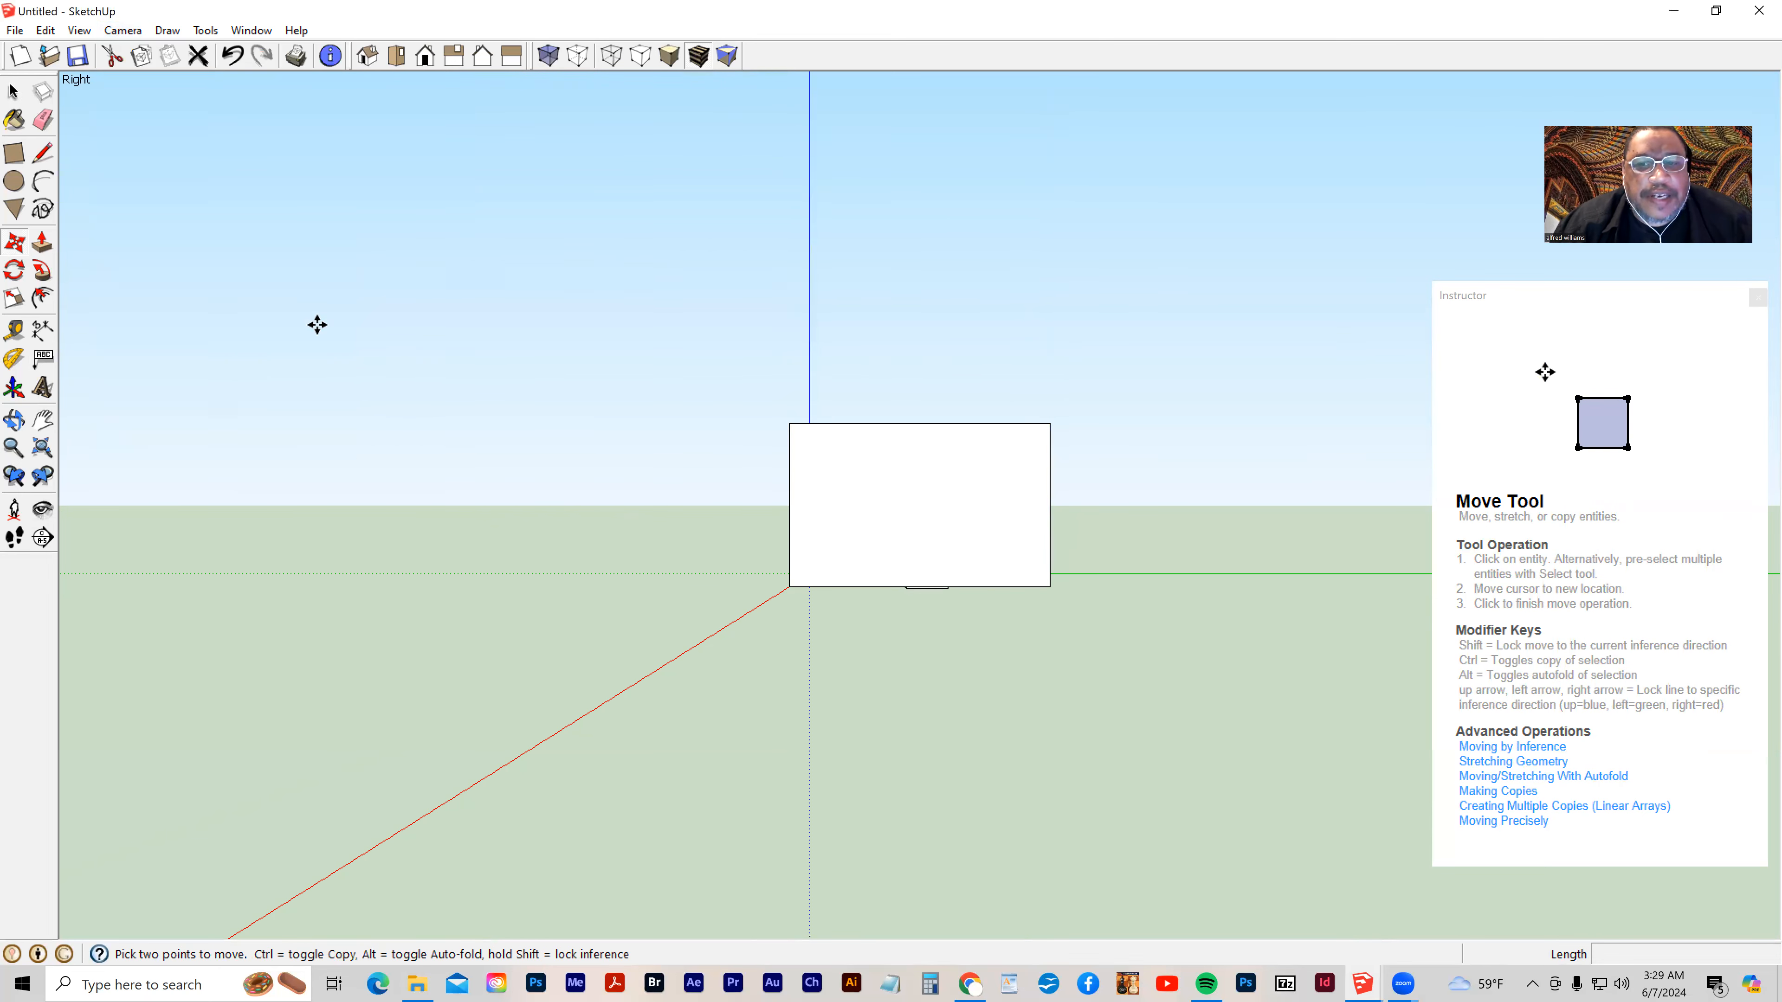
pyautogui.click(44, 388)
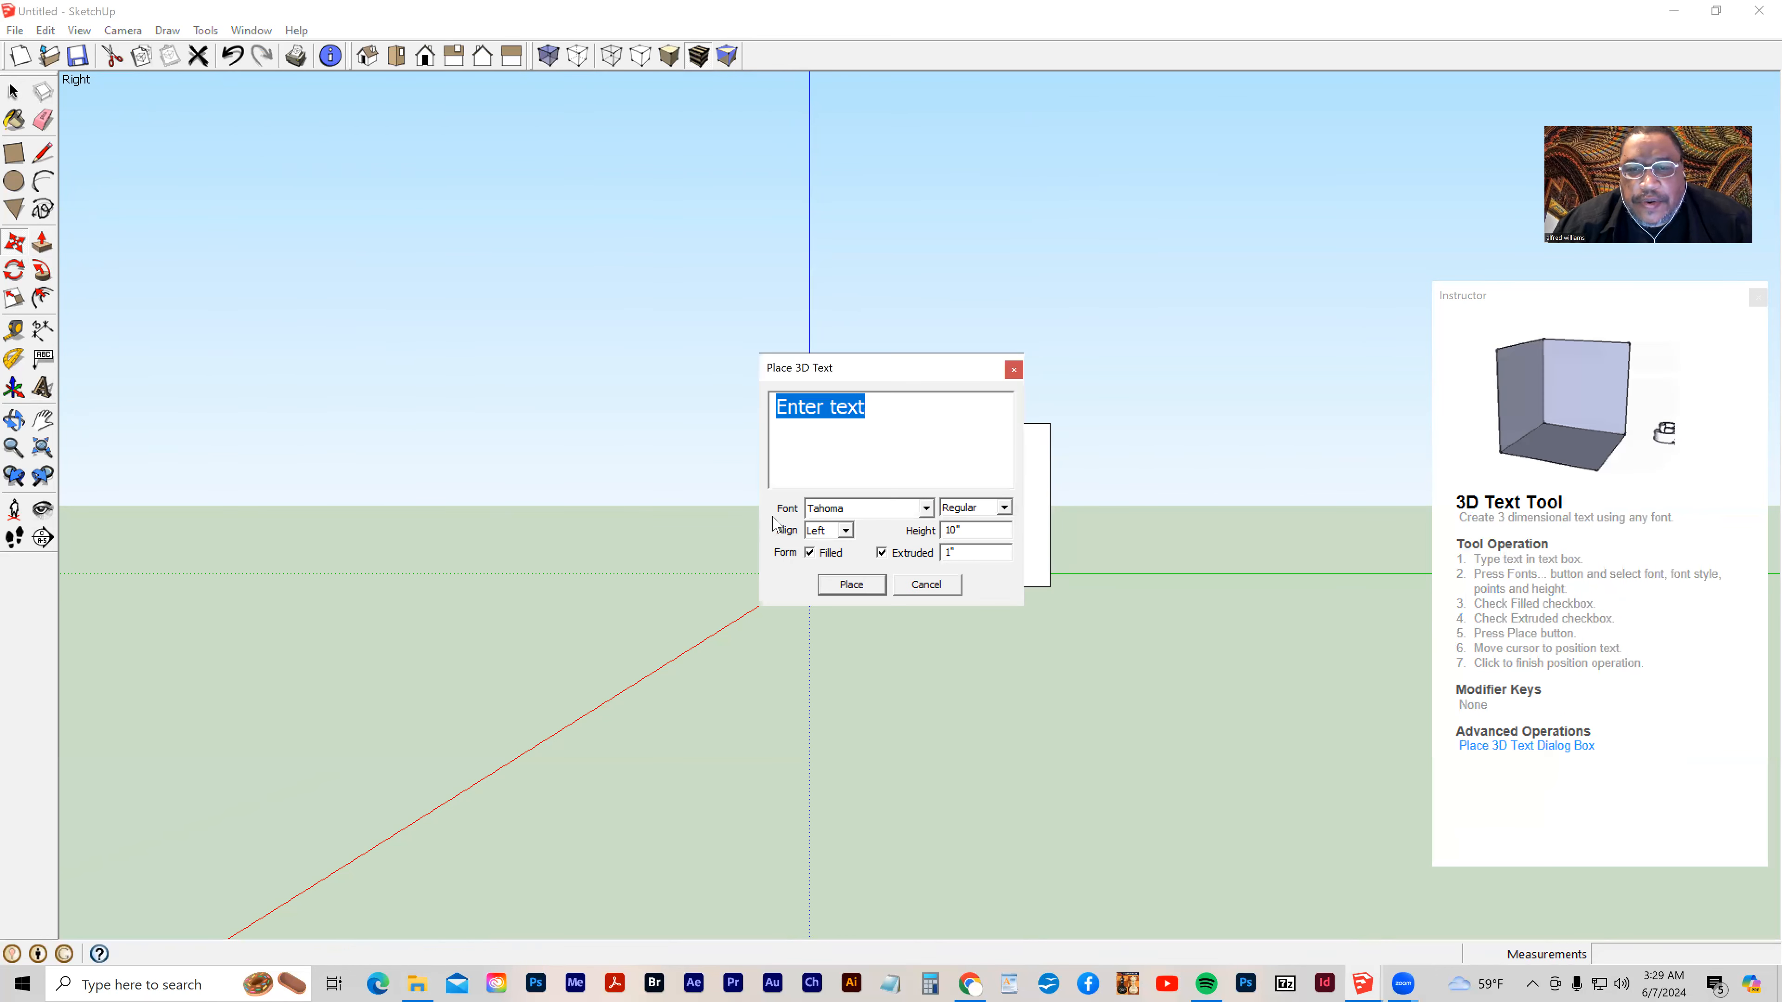
pyautogui.write('rig')
pyautogui.write('ht')
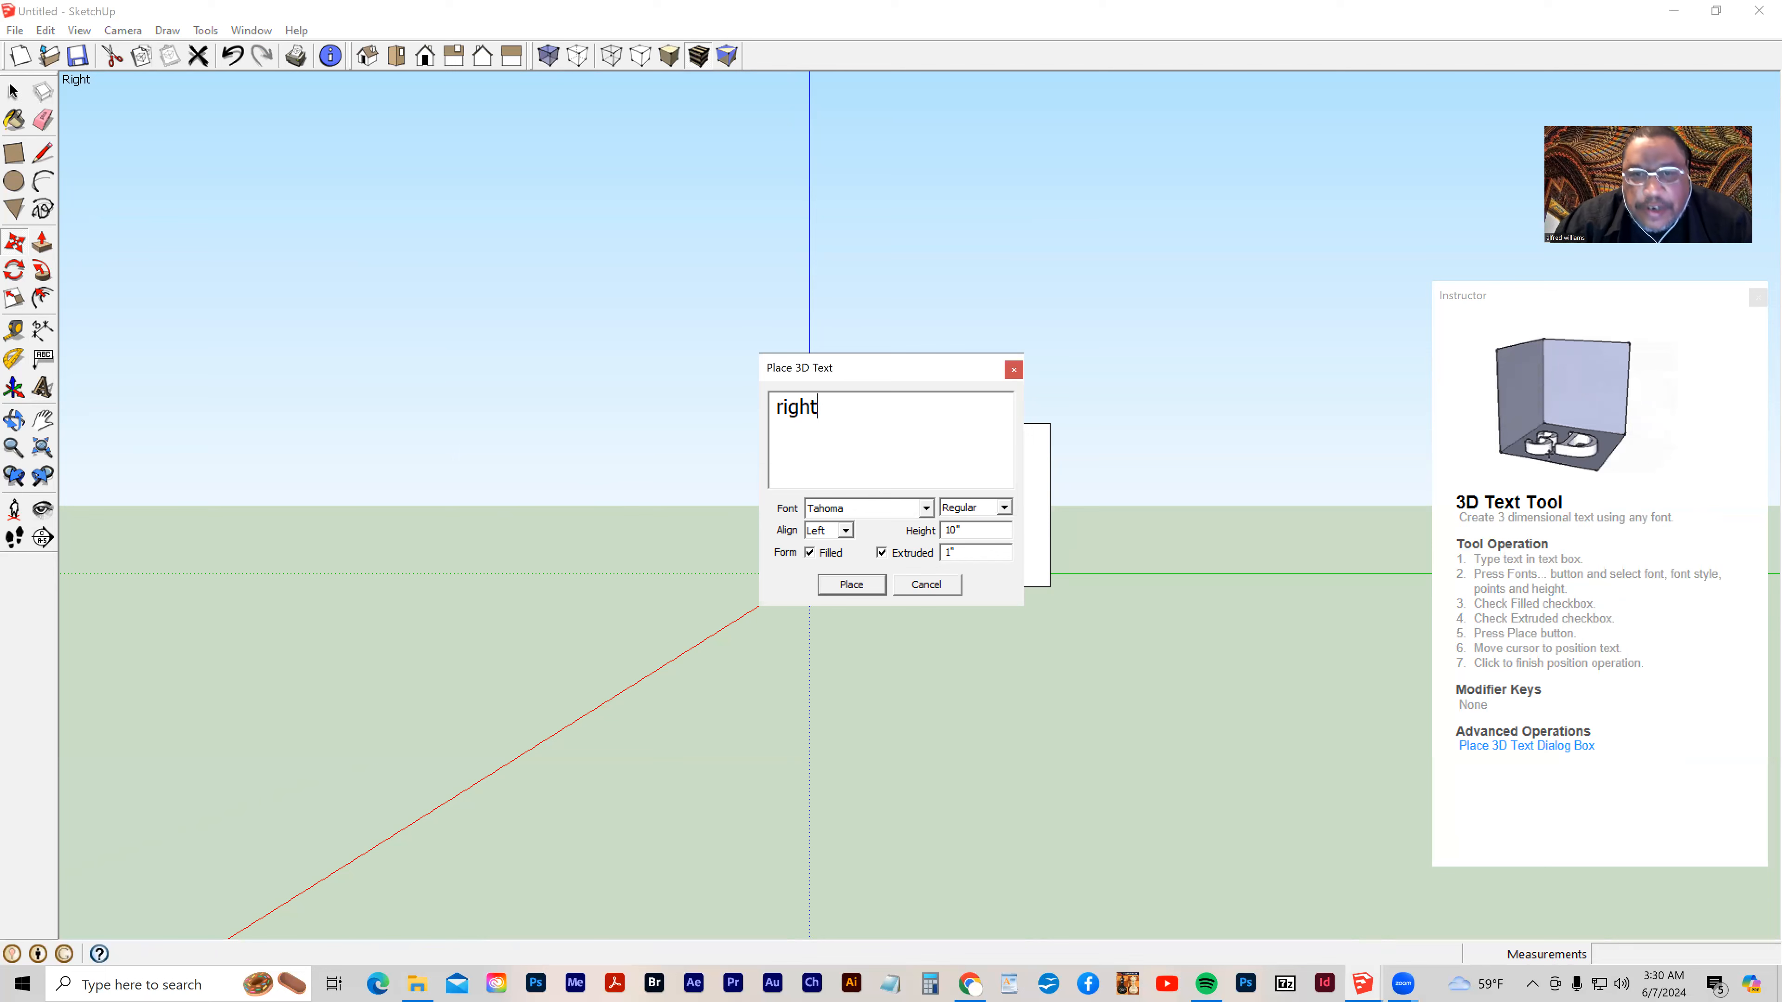
pyautogui.click(850, 585)
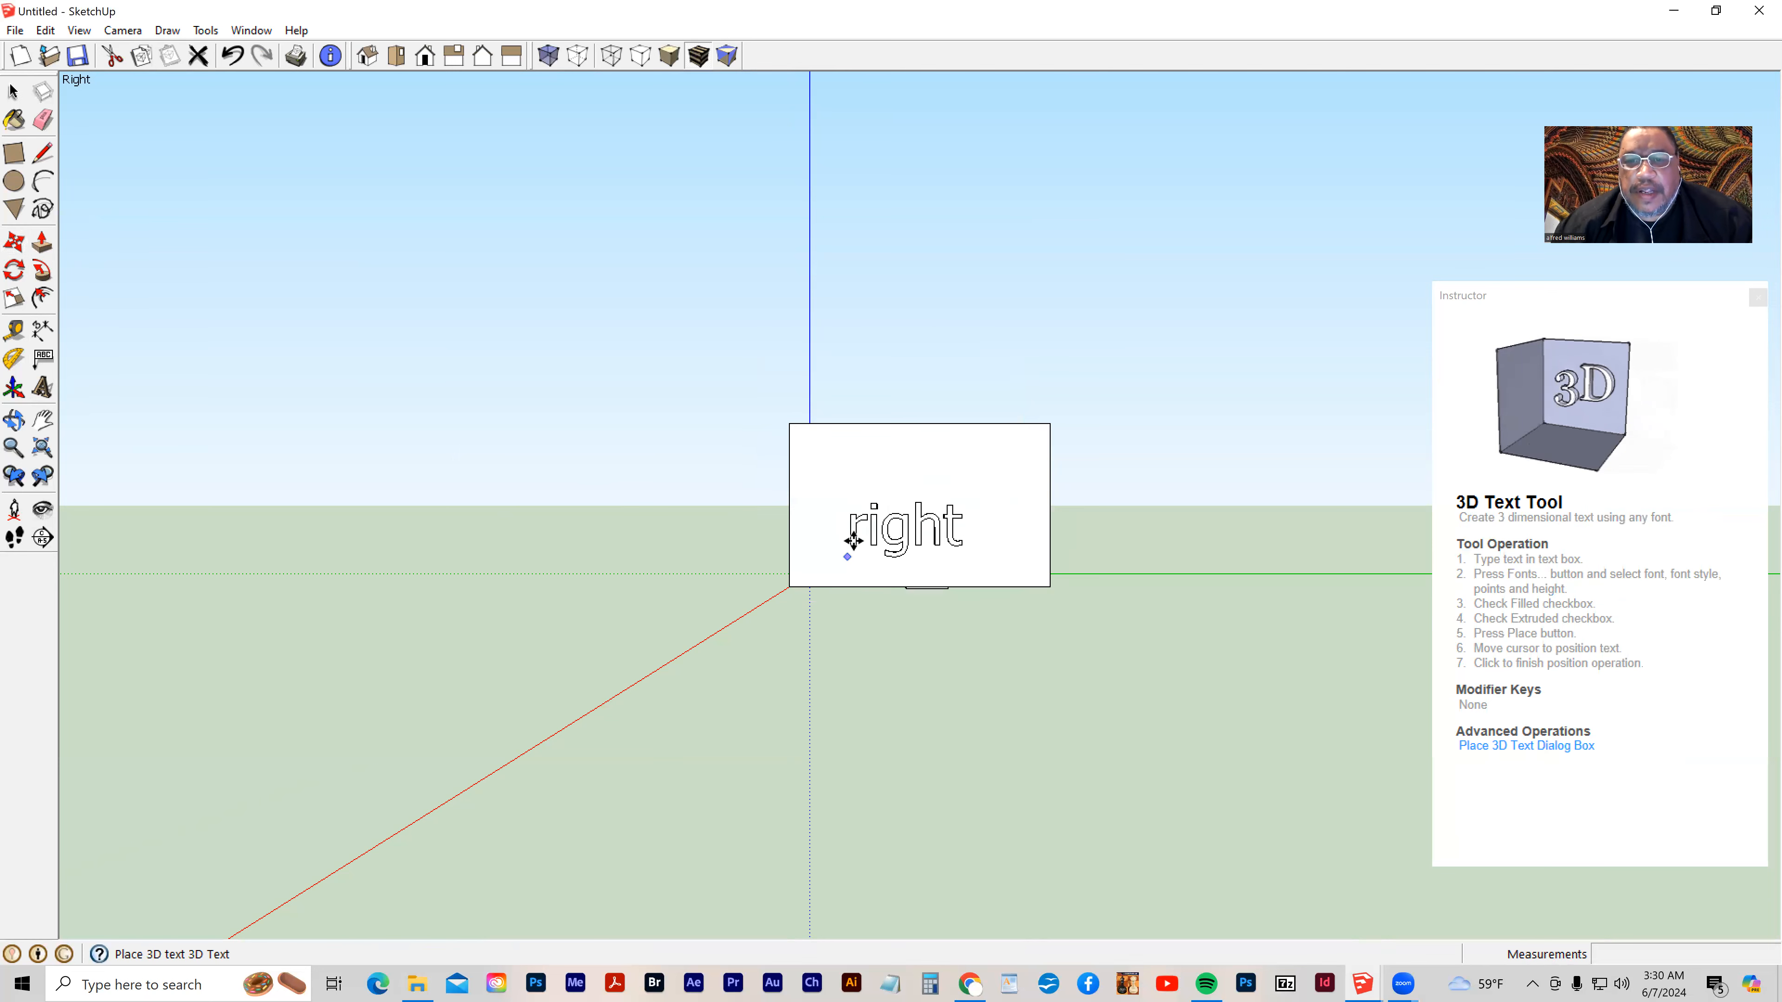
pyautogui.click(855, 531)
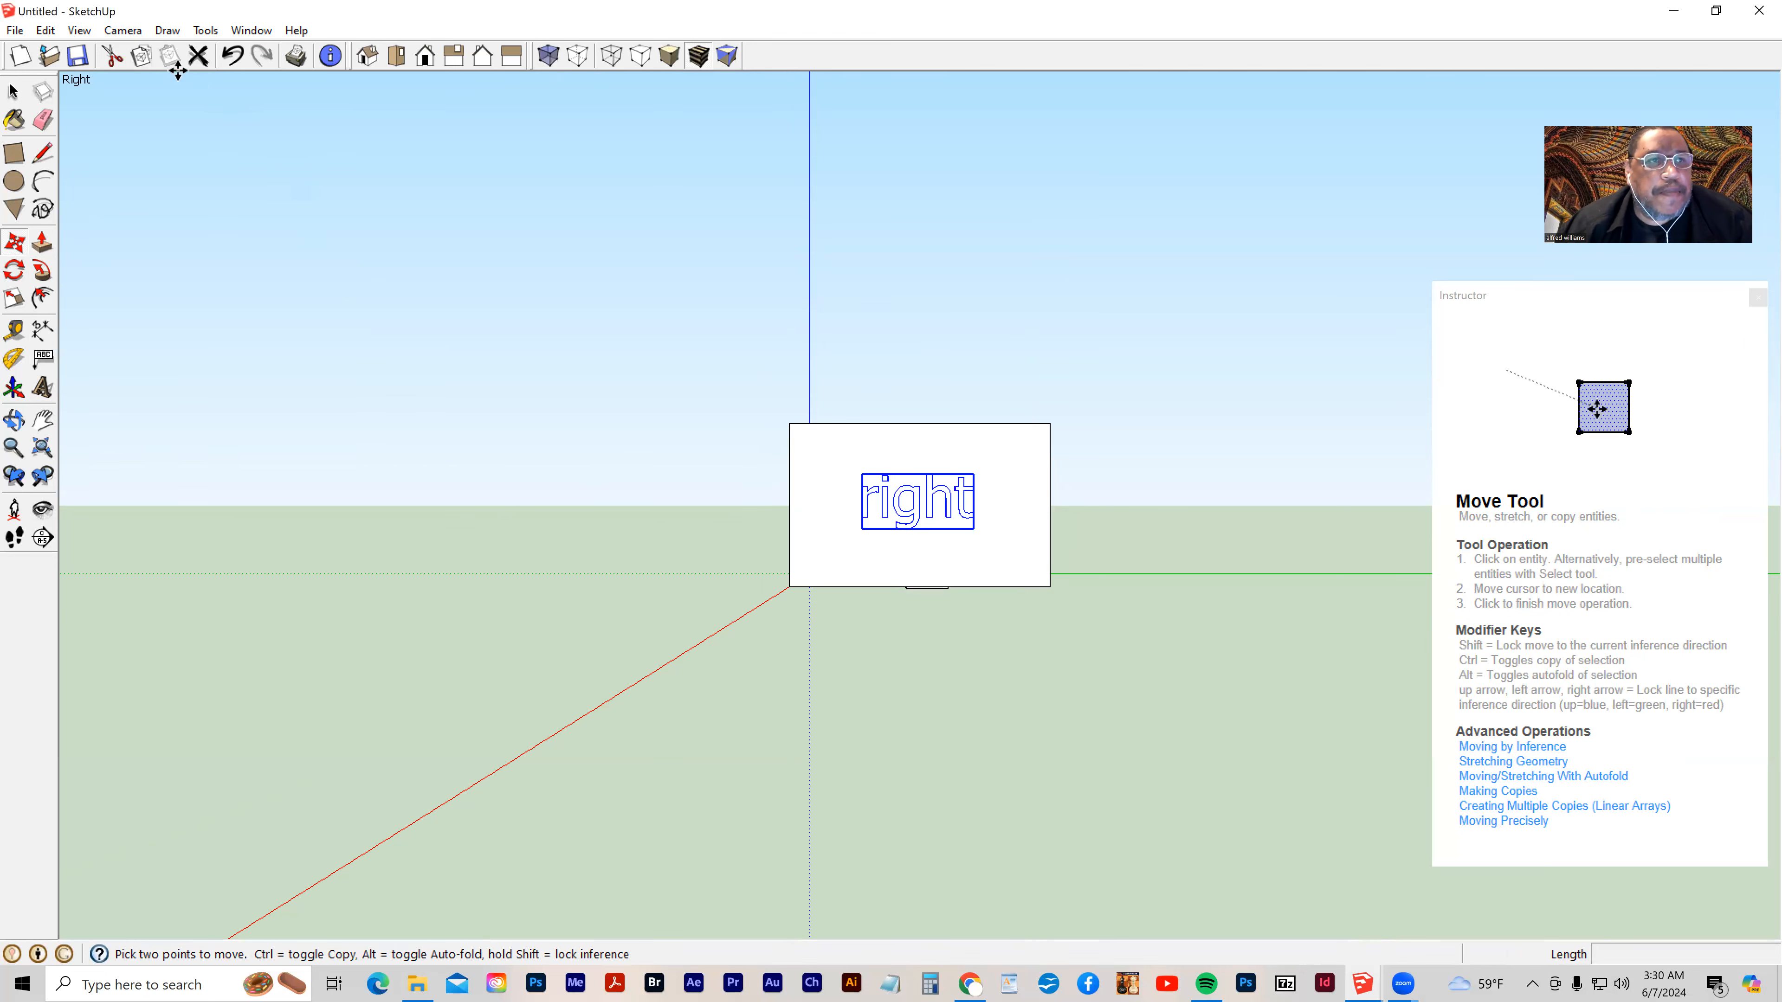
# Switch to the standard Iso view, then orbit and pan to examine the labels on the box's top, front and right faces
pyautogui.click(123, 30)
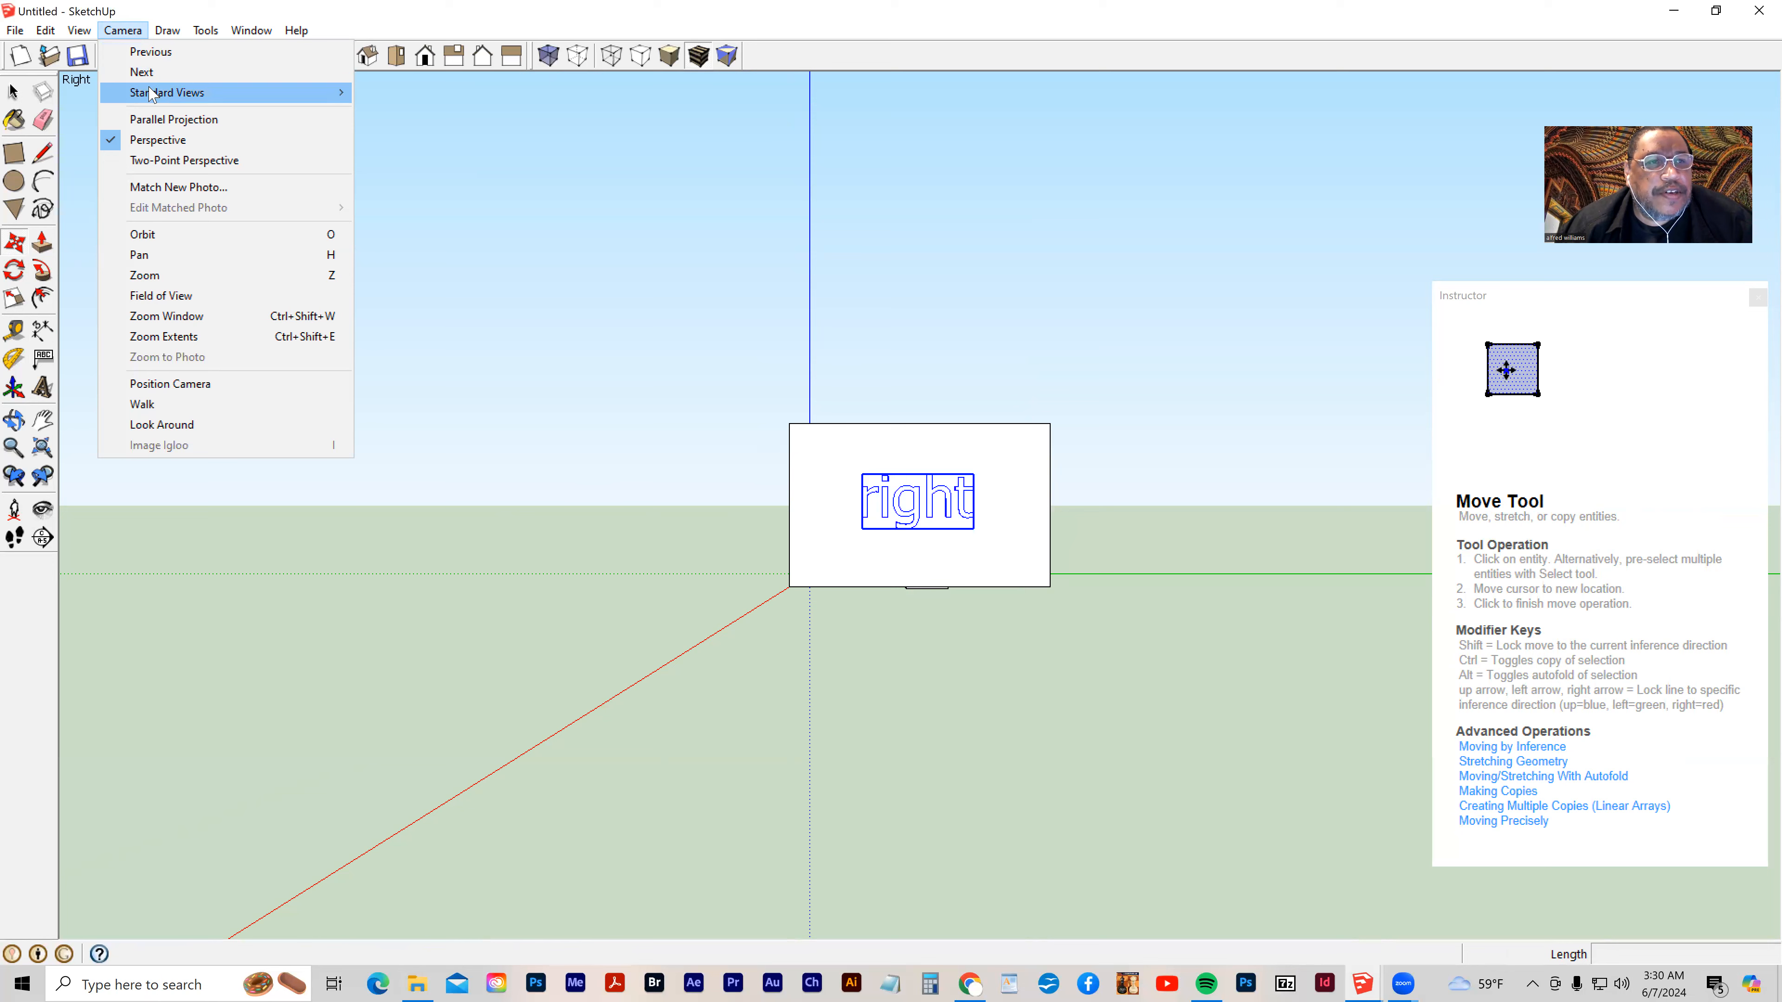
pyautogui.moveTo(338, 104)
pyautogui.click(388, 215)
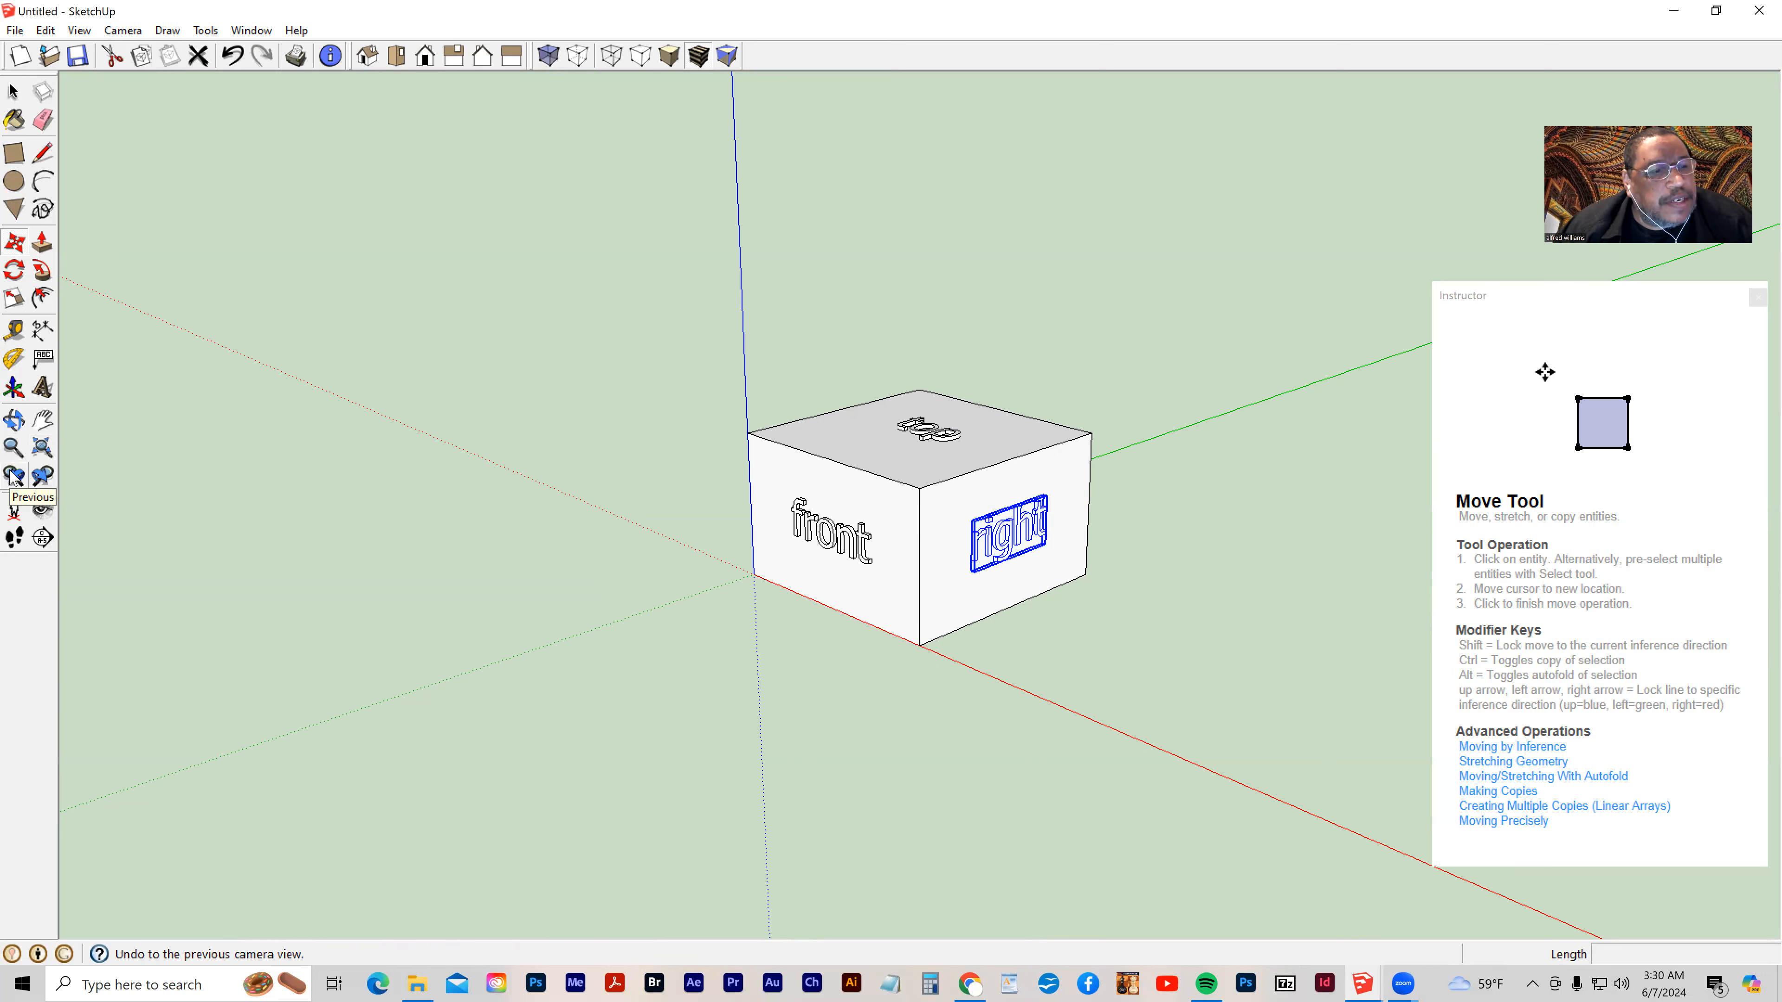
pyautogui.click(14, 421)
pyautogui.moveTo(724, 486); pyautogui.dragTo(894, 699)
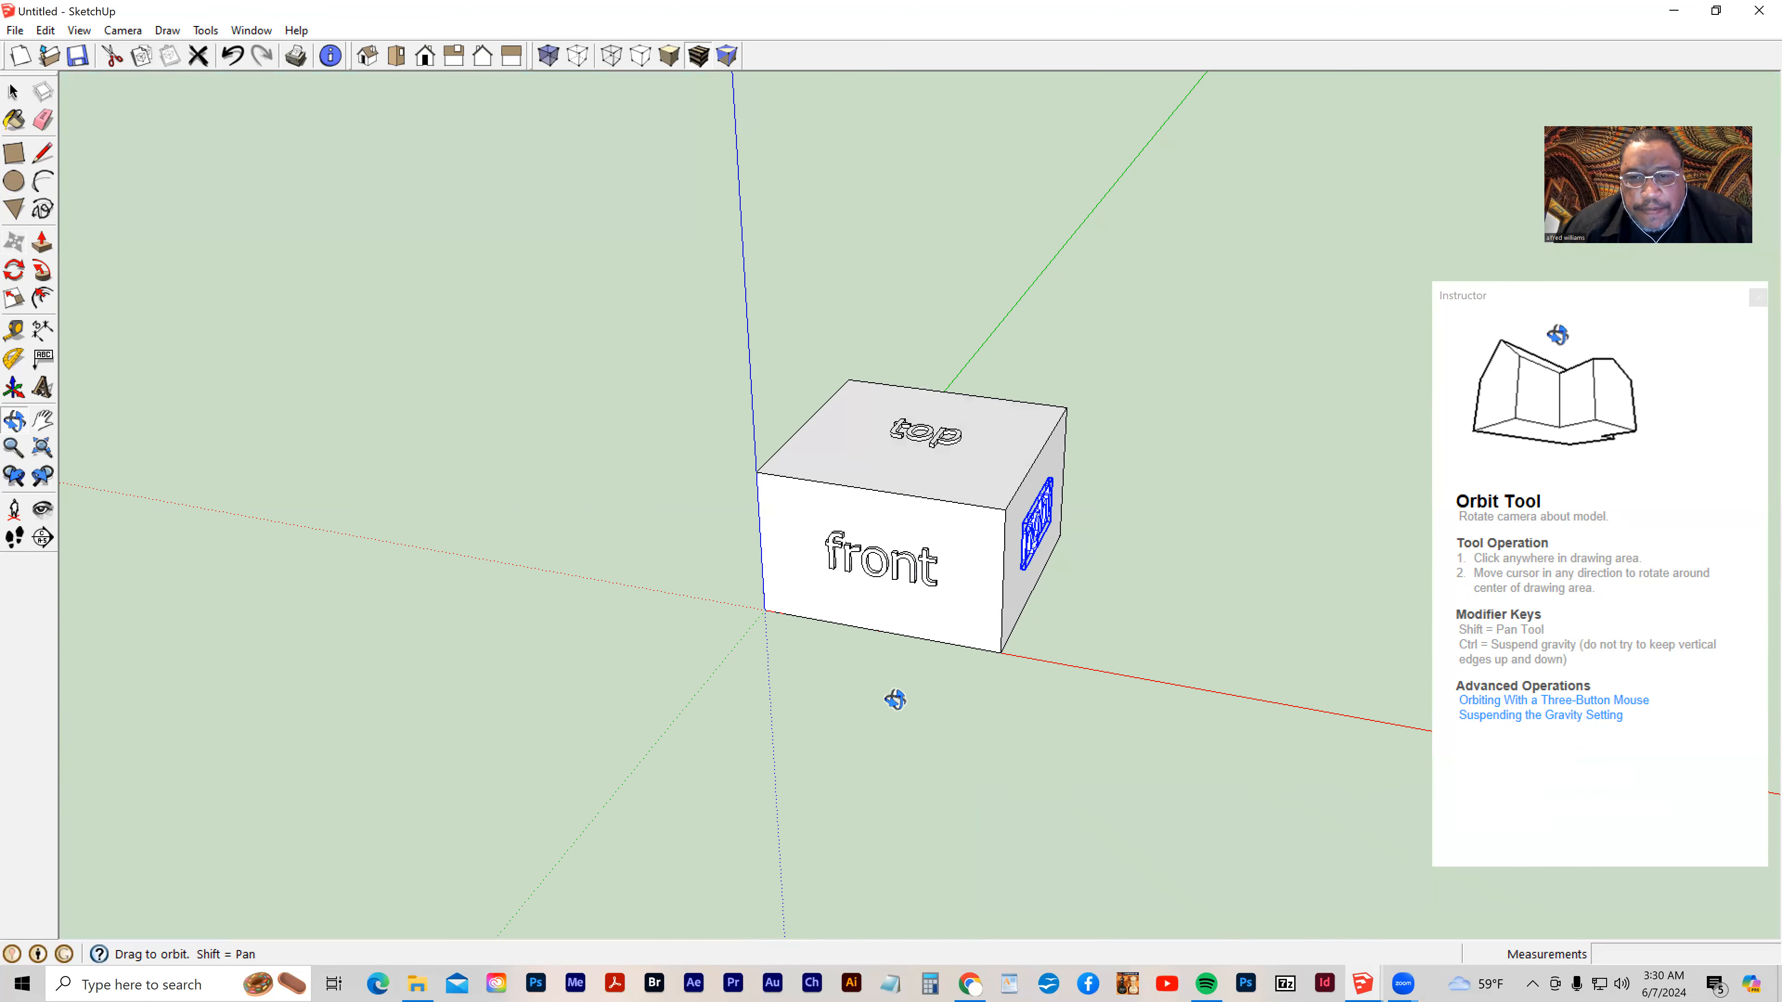
pyautogui.click(42, 420)
pyautogui.moveTo(1073, 607); pyautogui.dragTo(998, 623)
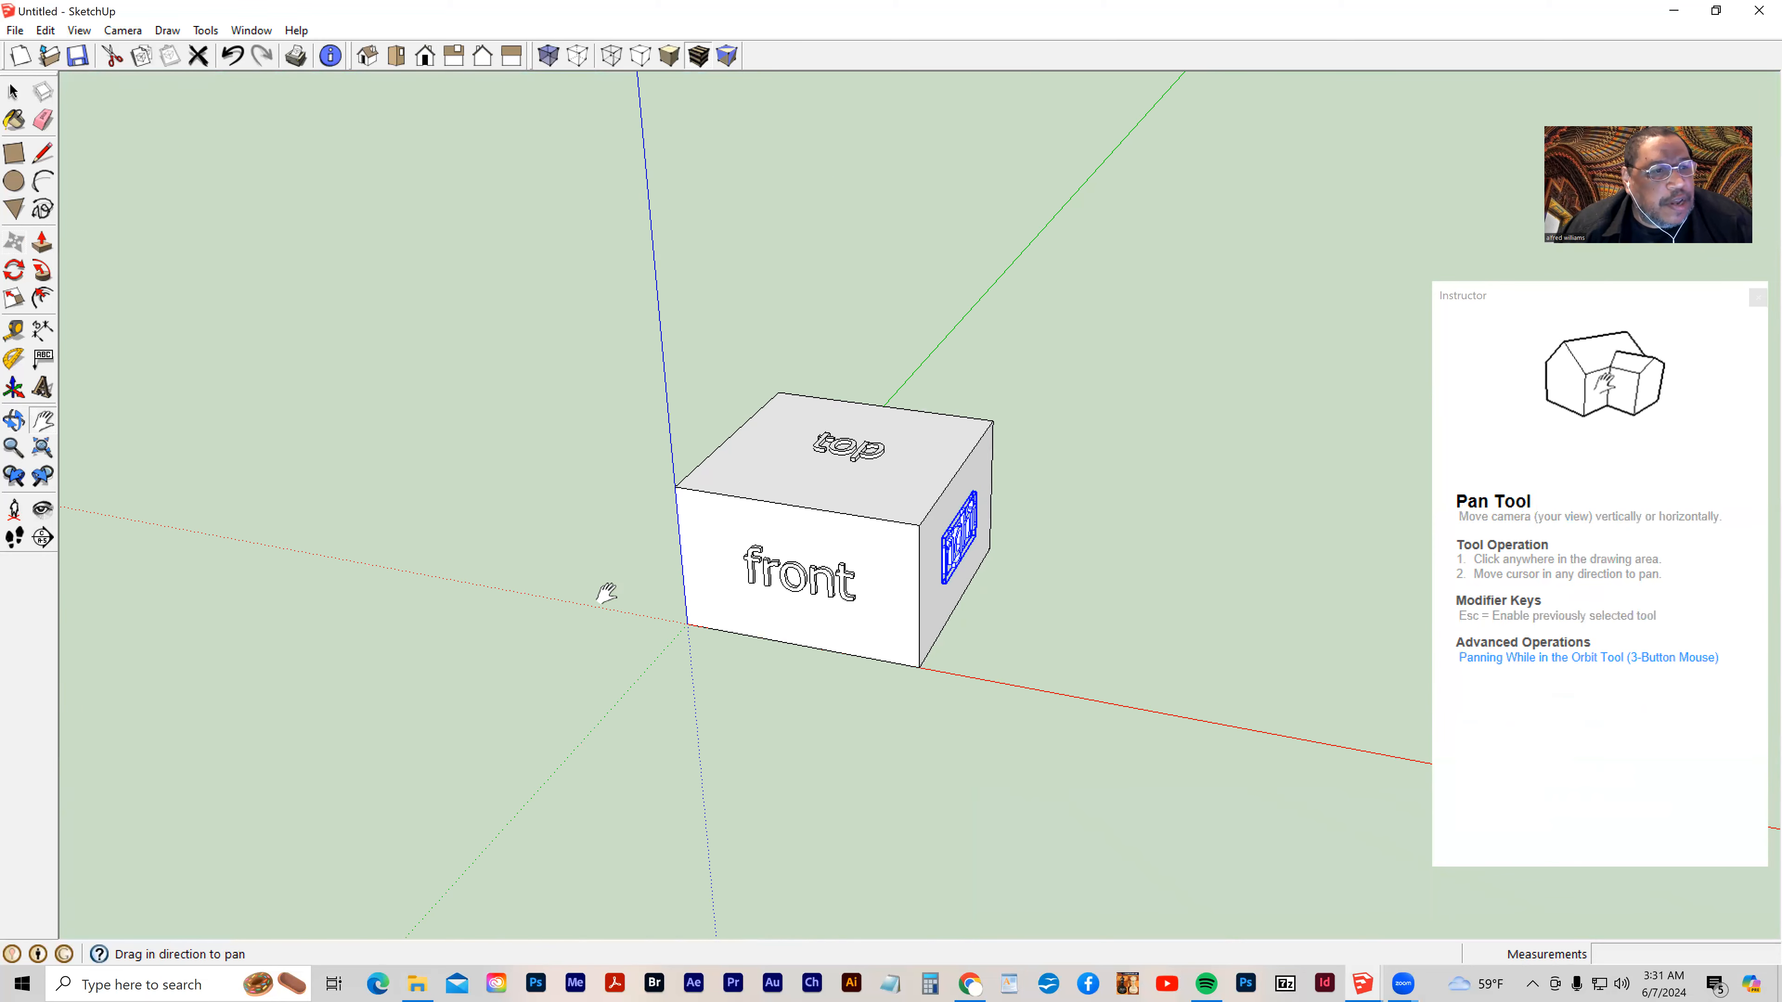
# Fit the whole labelled box in the view with Zoom Extents and zoom back out with the Zoom tool
pyautogui.click(13, 447)
pyautogui.moveTo(799, 569); pyautogui.dragTo(722, 558)
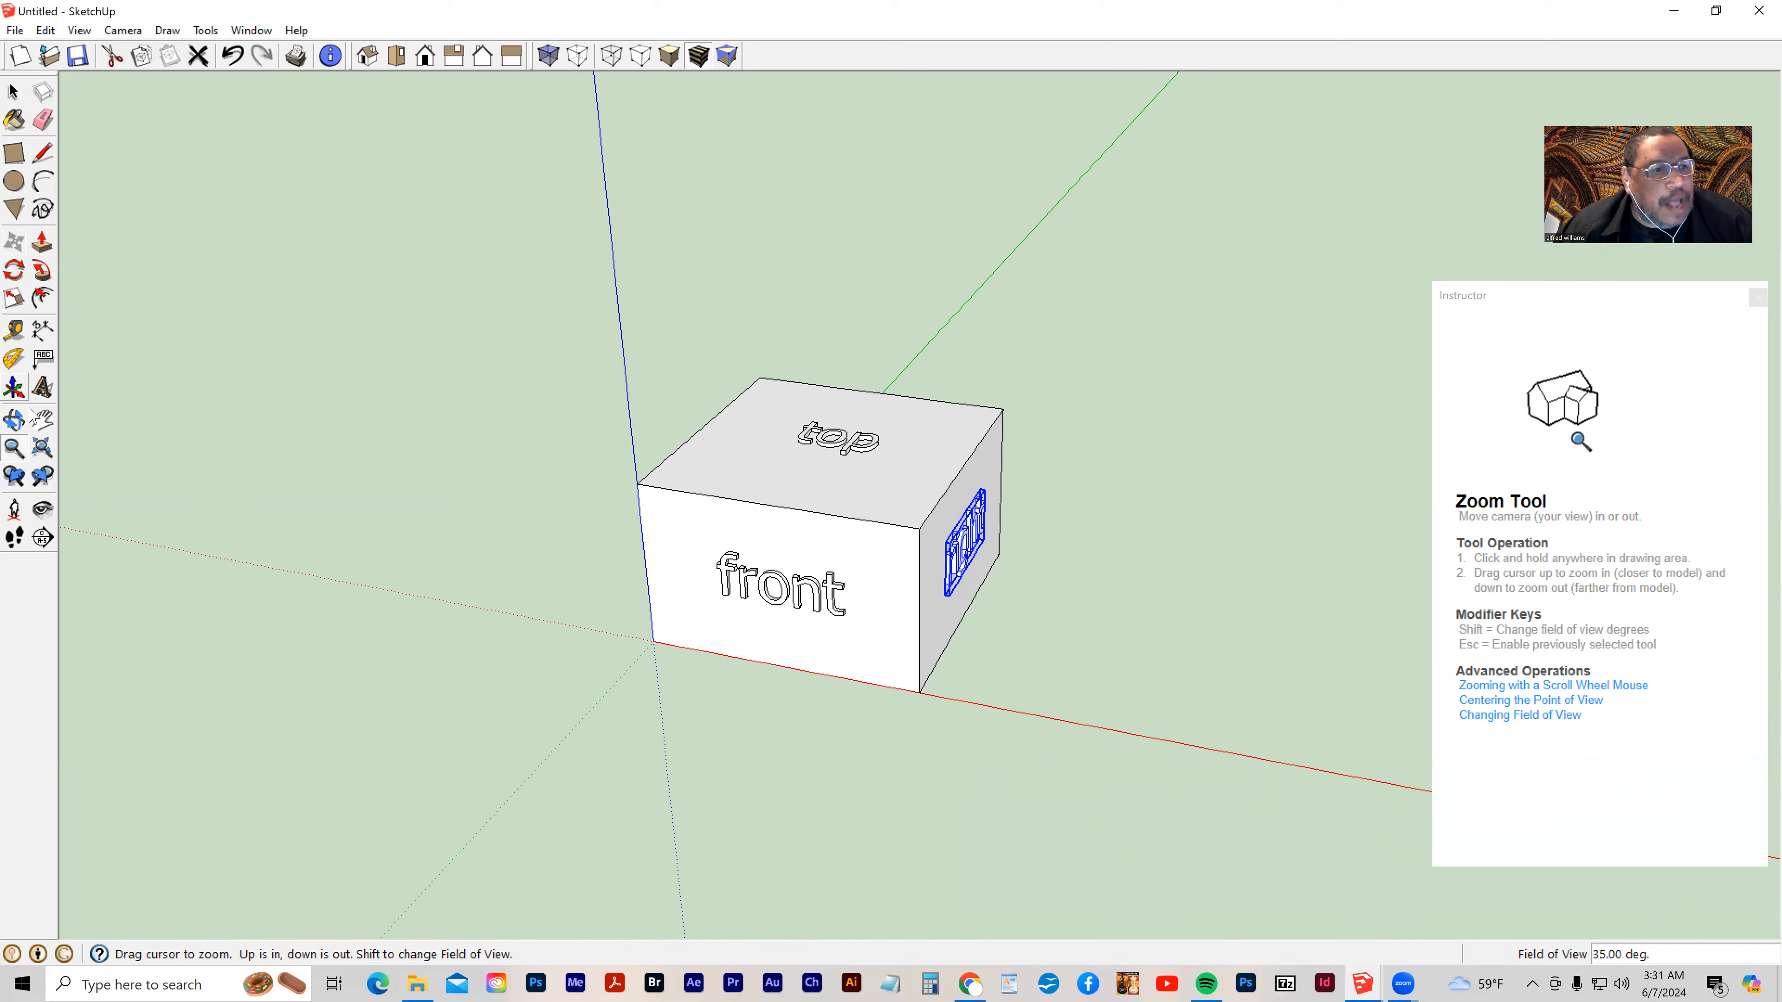
pyautogui.click(45, 451)
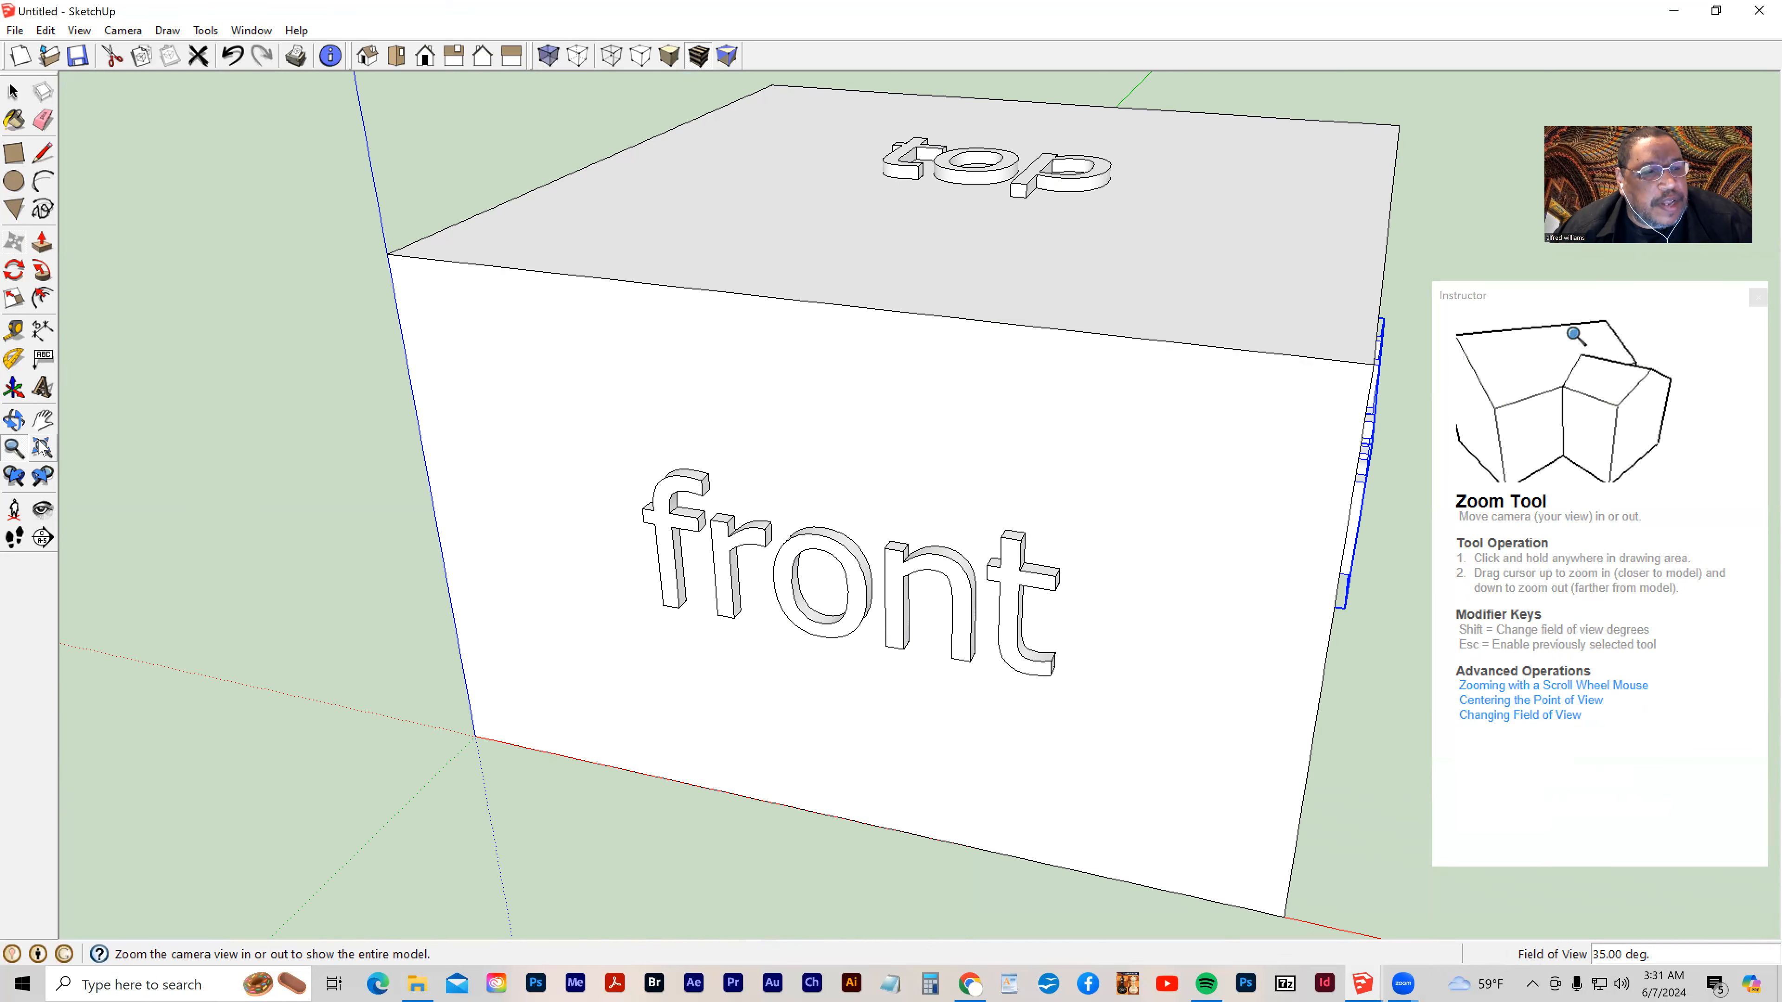
pyautogui.moveTo(736, 470); pyautogui.dragTo(725, 716)
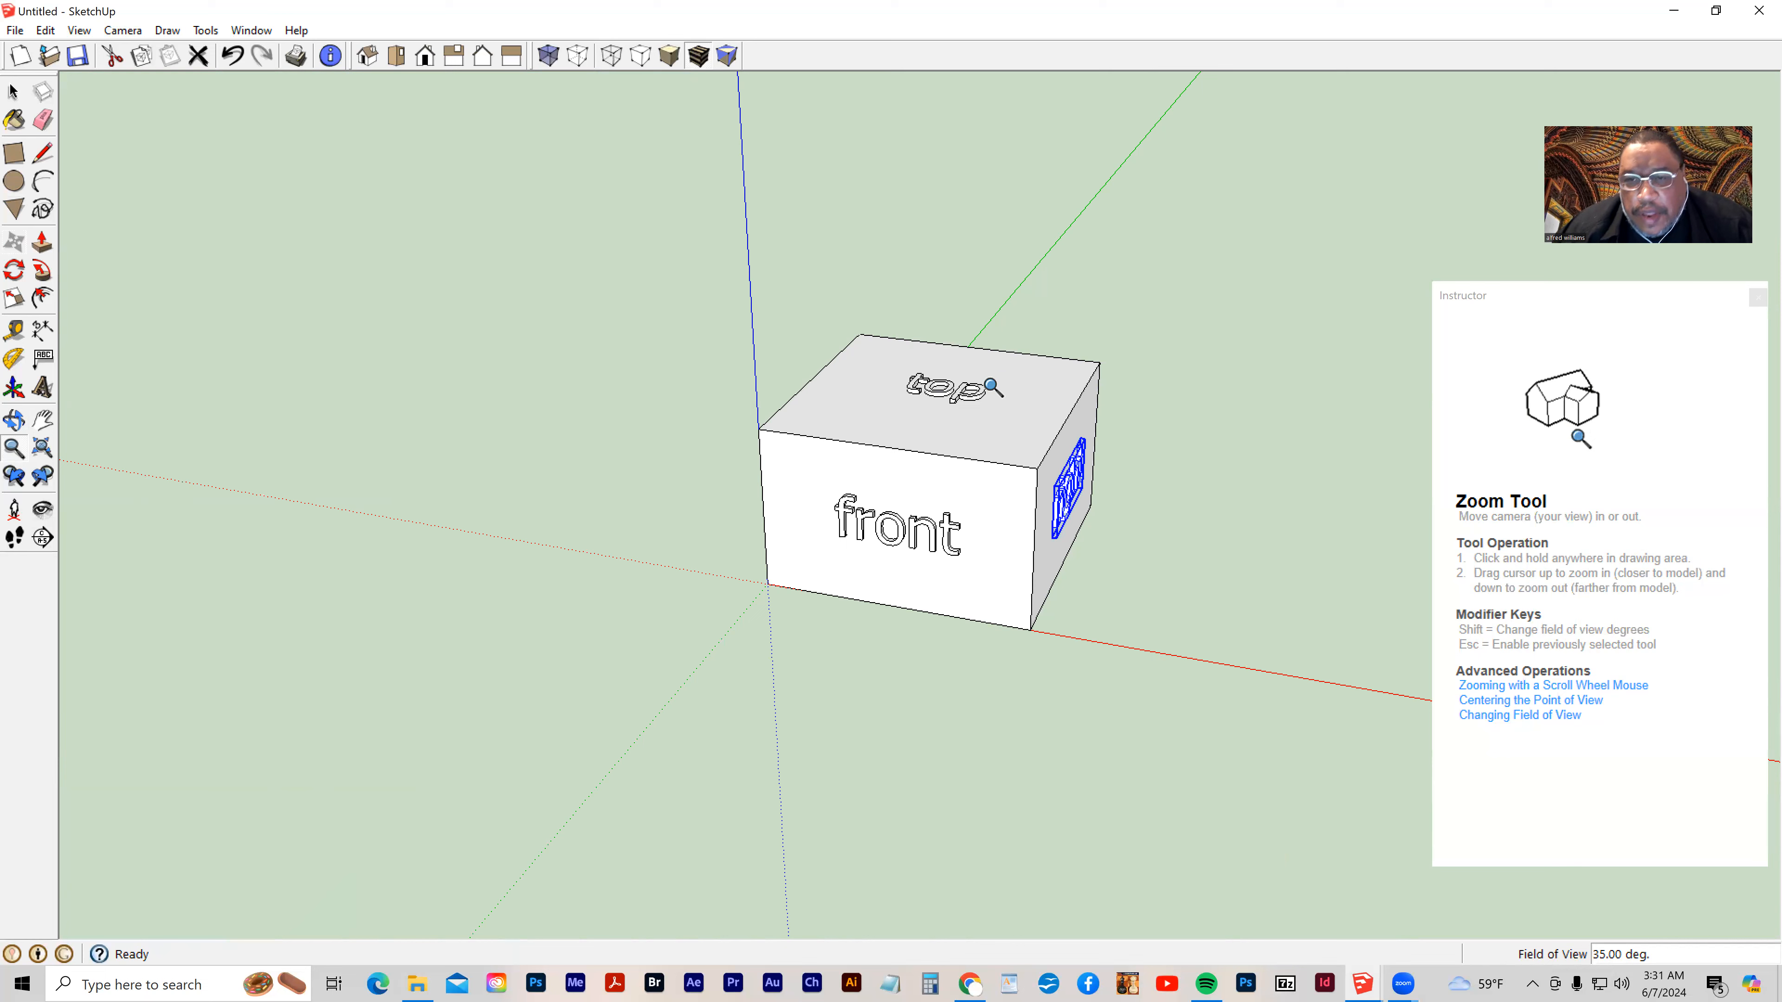
# Orbit around the box to examine its right-face label and view the upper face from a higher angle
pyautogui.moveTo(917, 572); pyautogui.dragTo(648, 545, button='middle')
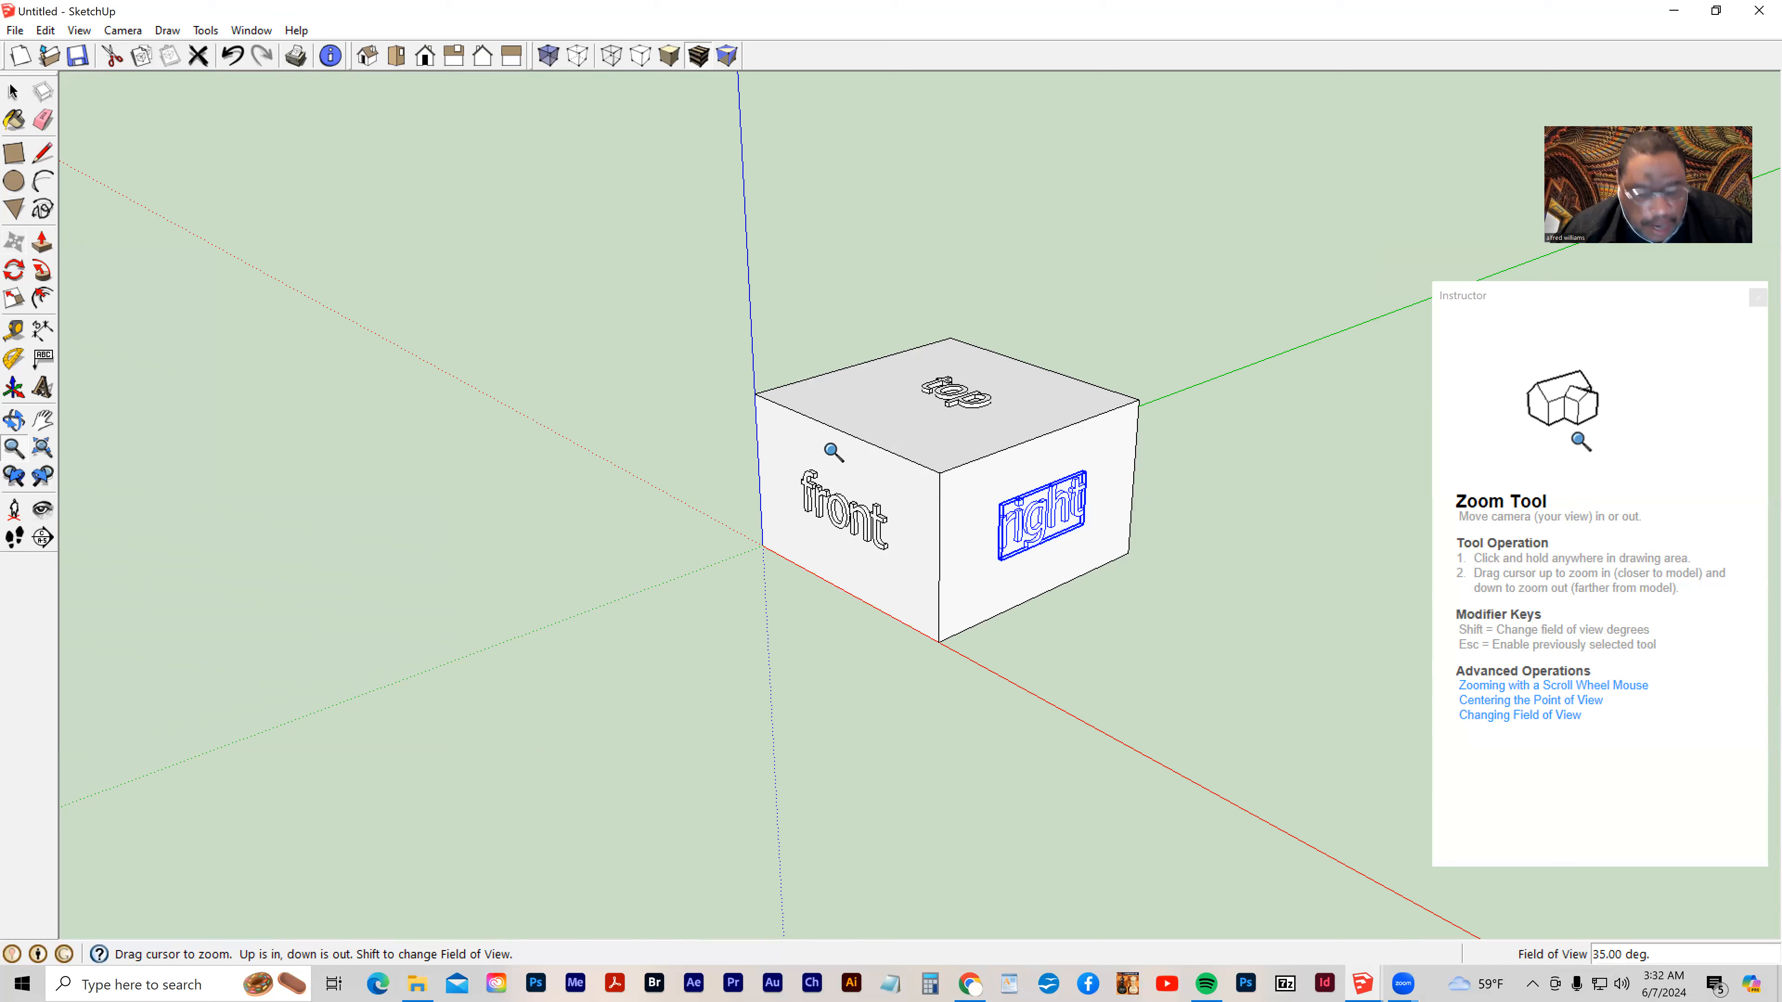
pyautogui.click(16, 420)
pyautogui.moveTo(841, 467); pyautogui.dragTo(944, 608)
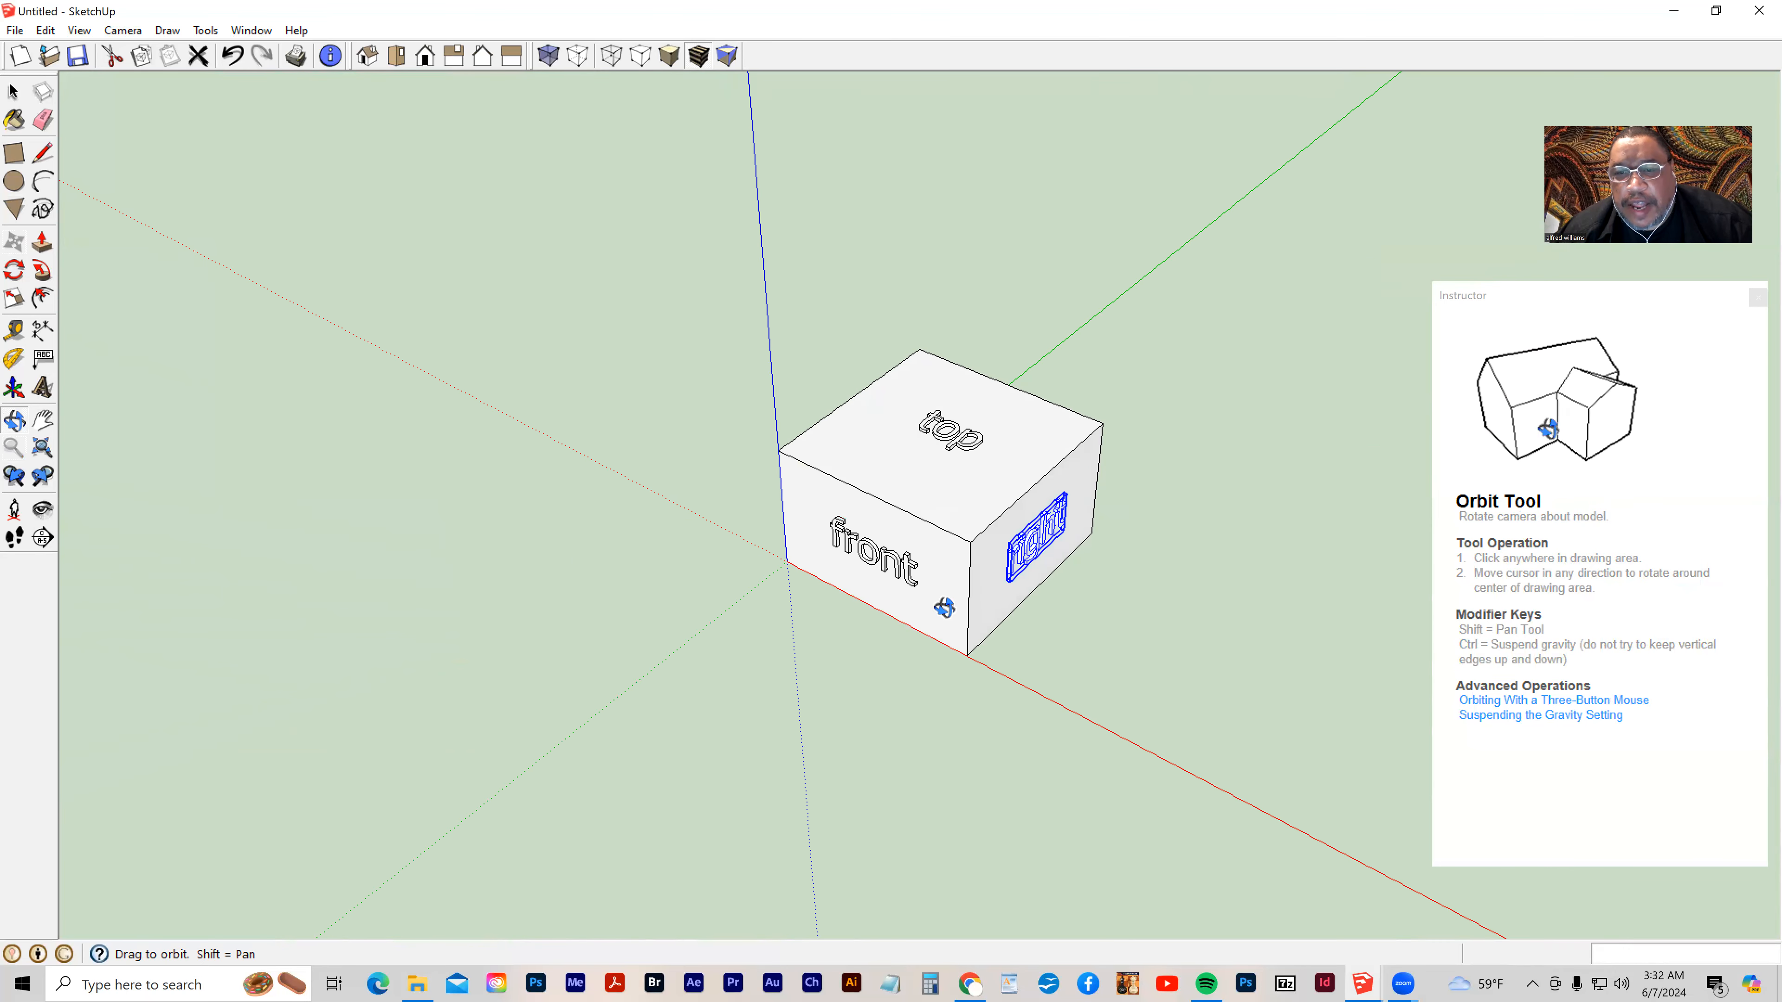
# Zoom in and out on the labelled box and orbit to a lower angle to examine the front face
pyautogui.scroll(3, 944, 607)
pyautogui.scroll(-4, 943, 606)
pyautogui.scroll(4, 942, 605)
pyautogui.scroll(-2, 940, 603)
pyautogui.scroll(-2, 938, 601)
pyautogui.scroll(2, 939, 601)
pyautogui.moveTo(910, 593); pyautogui.dragTo(1006, 373)
pyautogui.scroll(-2, 1006, 374)
pyautogui.scroll(2, 1006, 374)
# Pan across the box, zoom out and orbit to look at the "right" label more squarely
pyautogui.press('z')
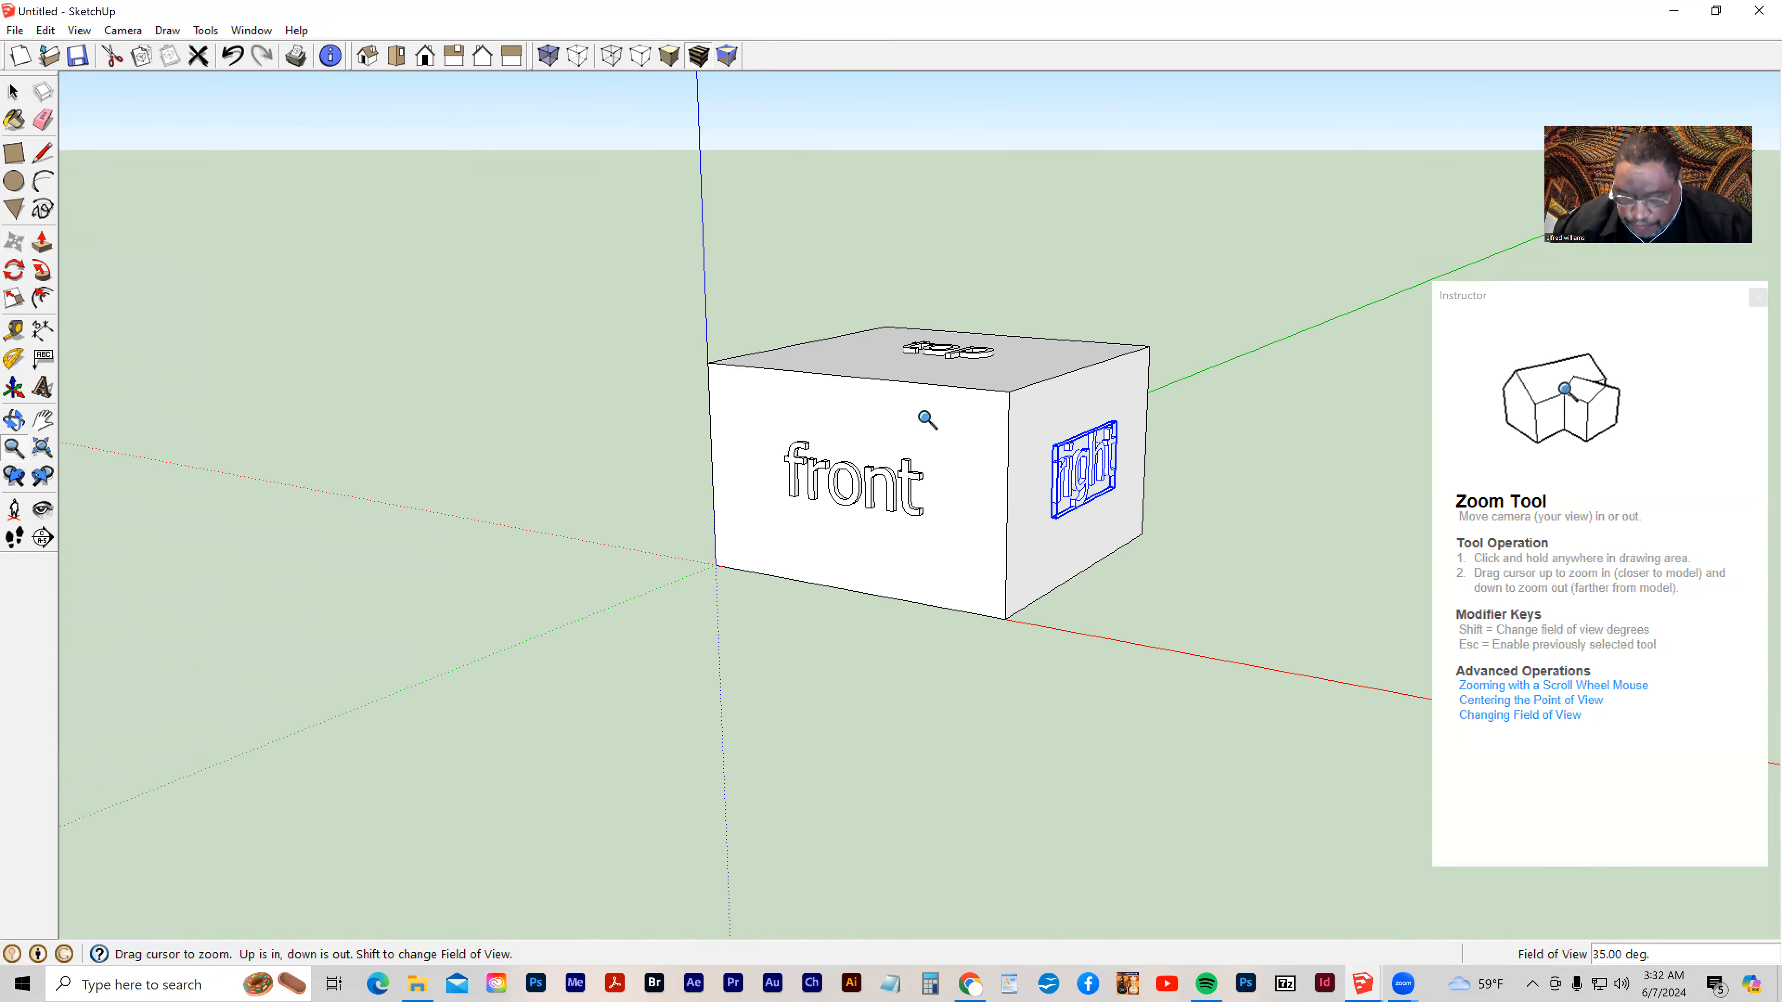
pyautogui.keyDown('shift'); pyautogui.moveTo(936, 421); pyautogui.dragTo(705, 496, button='middle'); pyautogui.keyUp('shift')
pyautogui.press('z')
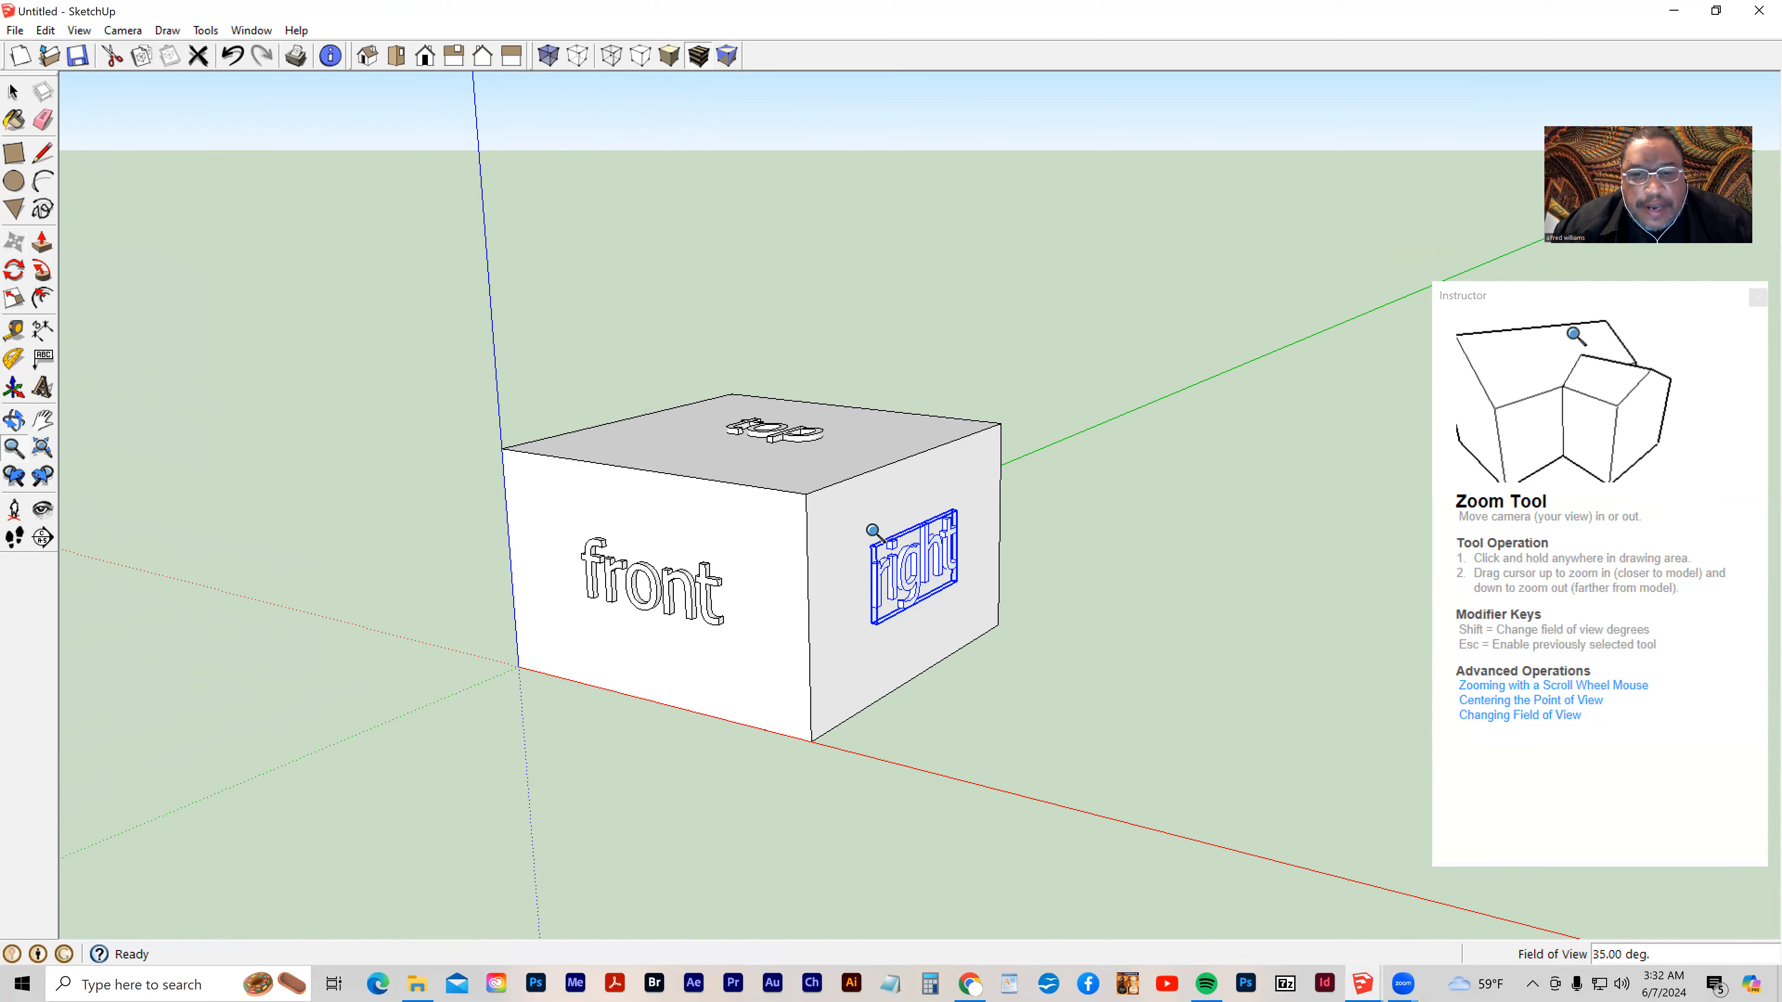
pyautogui.scroll(-3, 873, 532)
pyautogui.moveTo(809, 526); pyautogui.dragTo(602, 608, button='middle')
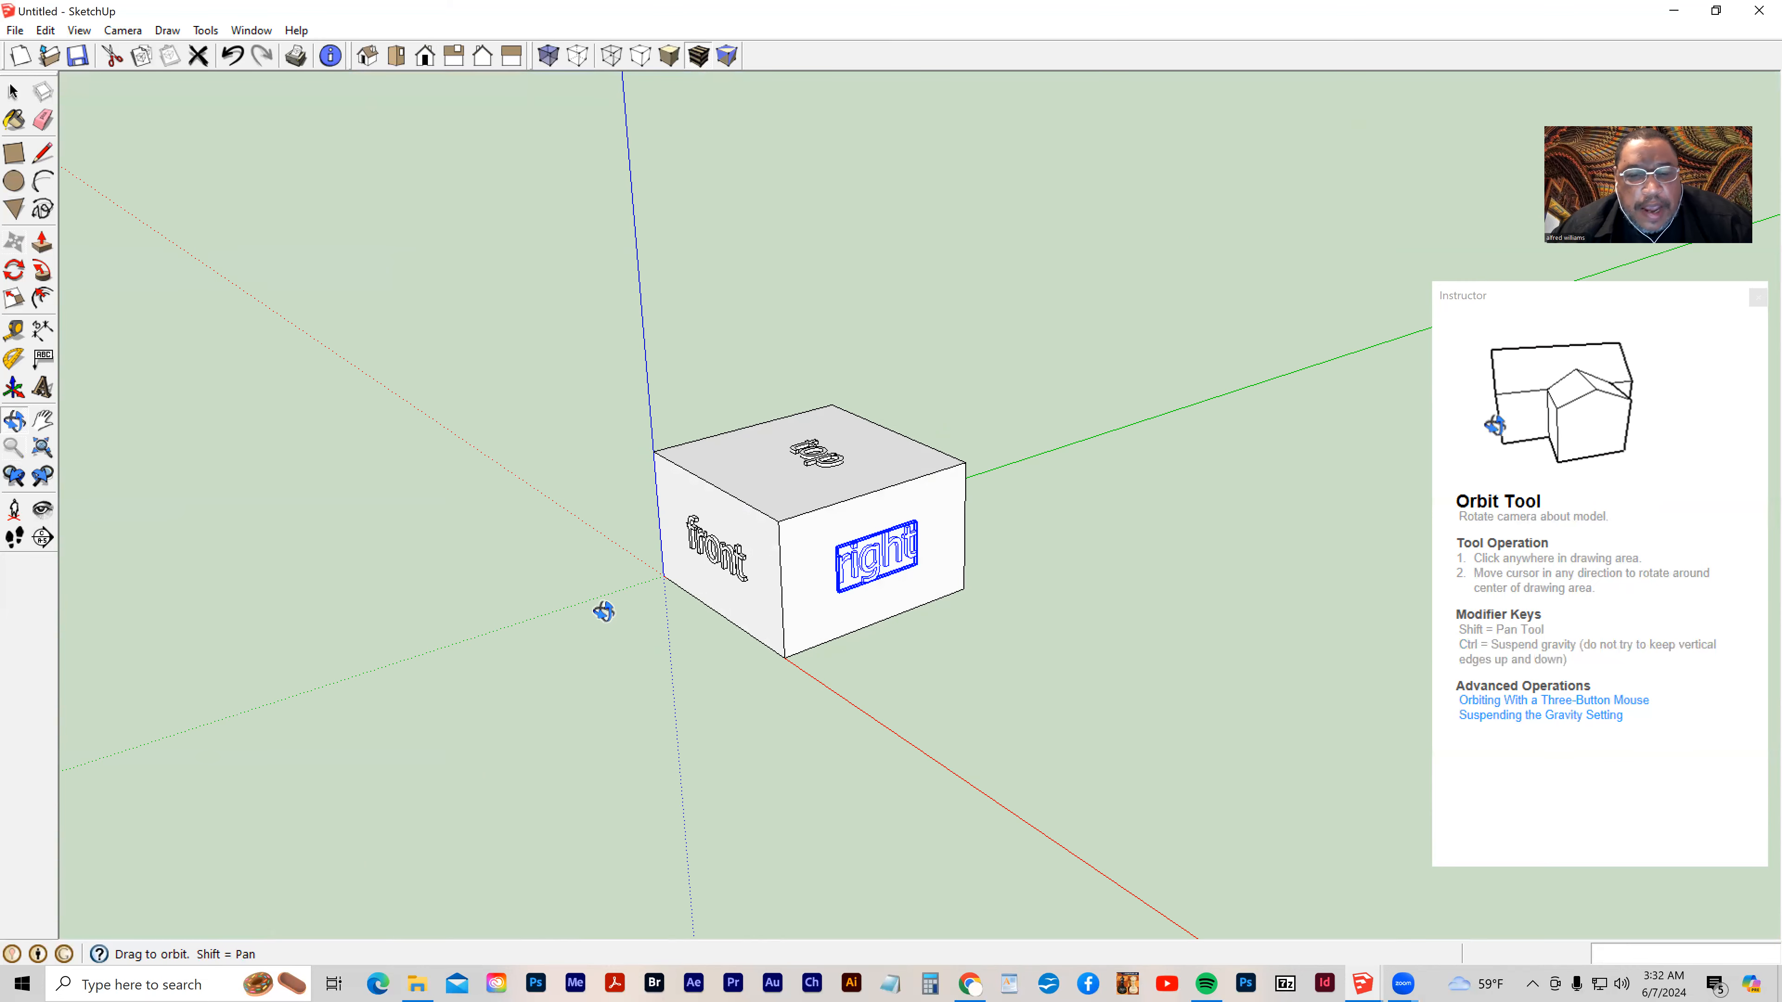
# Zoom in and out repeatedly on the box to examine the "right" label and the 3D letters of "top" up close
pyautogui.scroll(1, 781, 577)
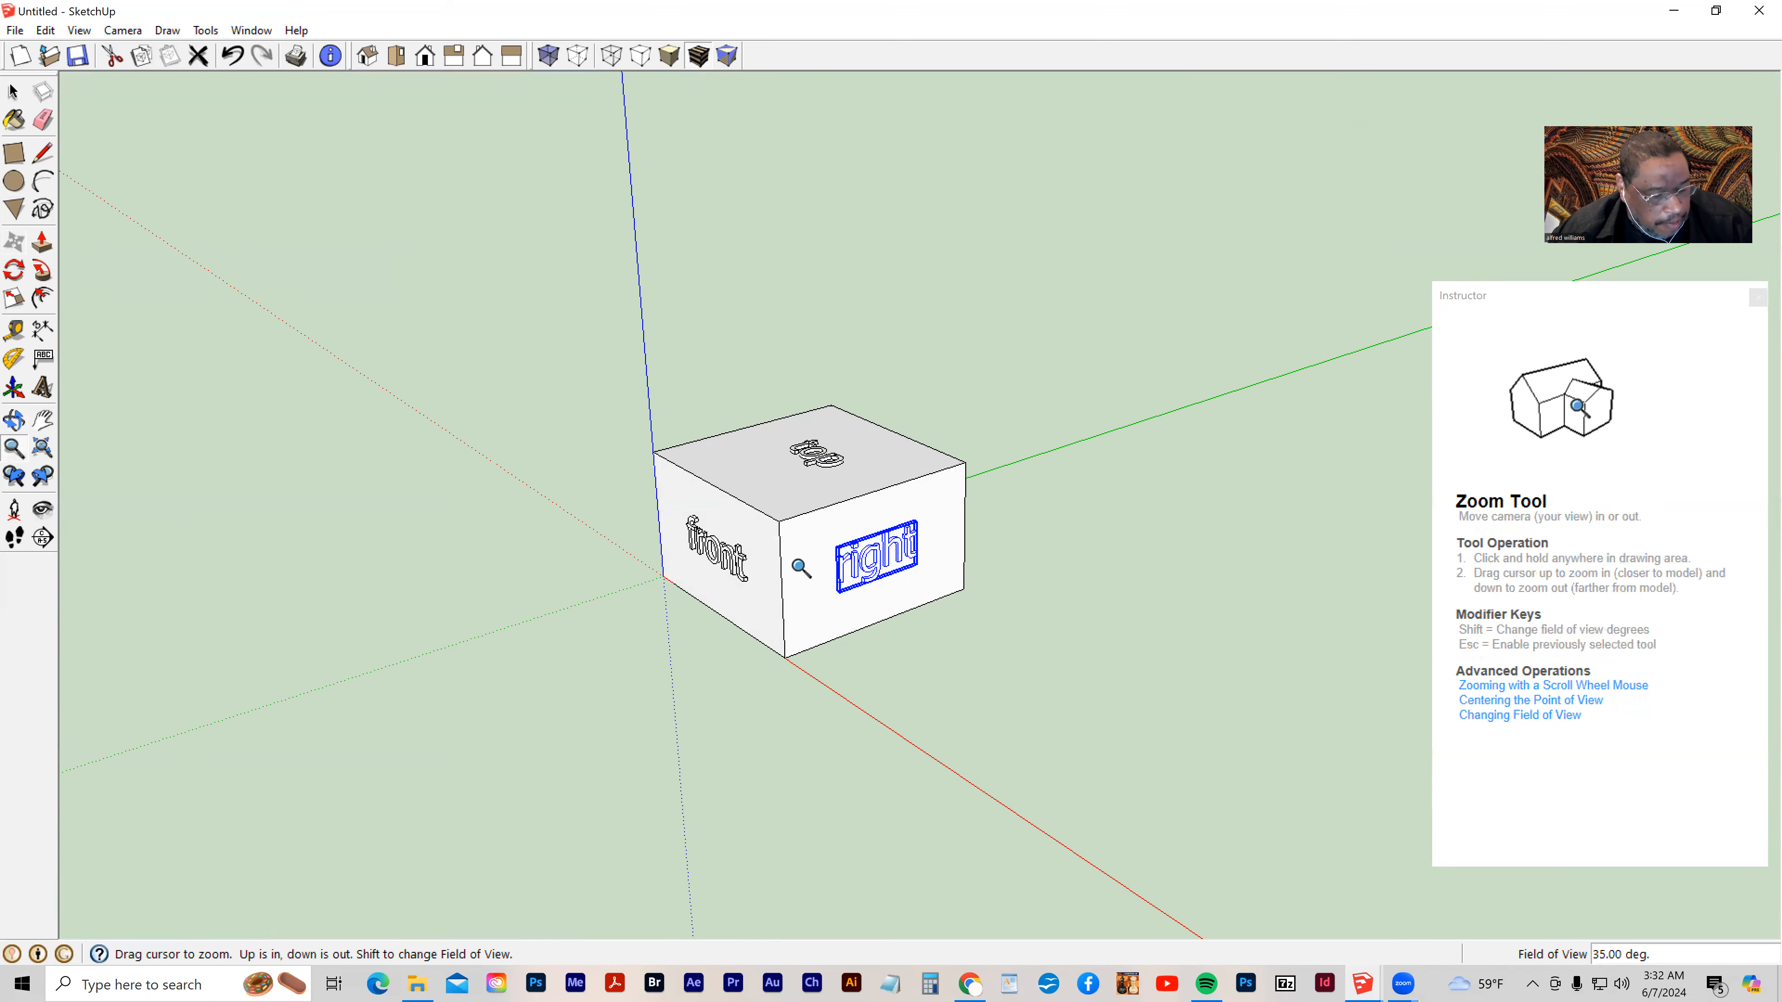
pyautogui.scroll(4, 801, 567)
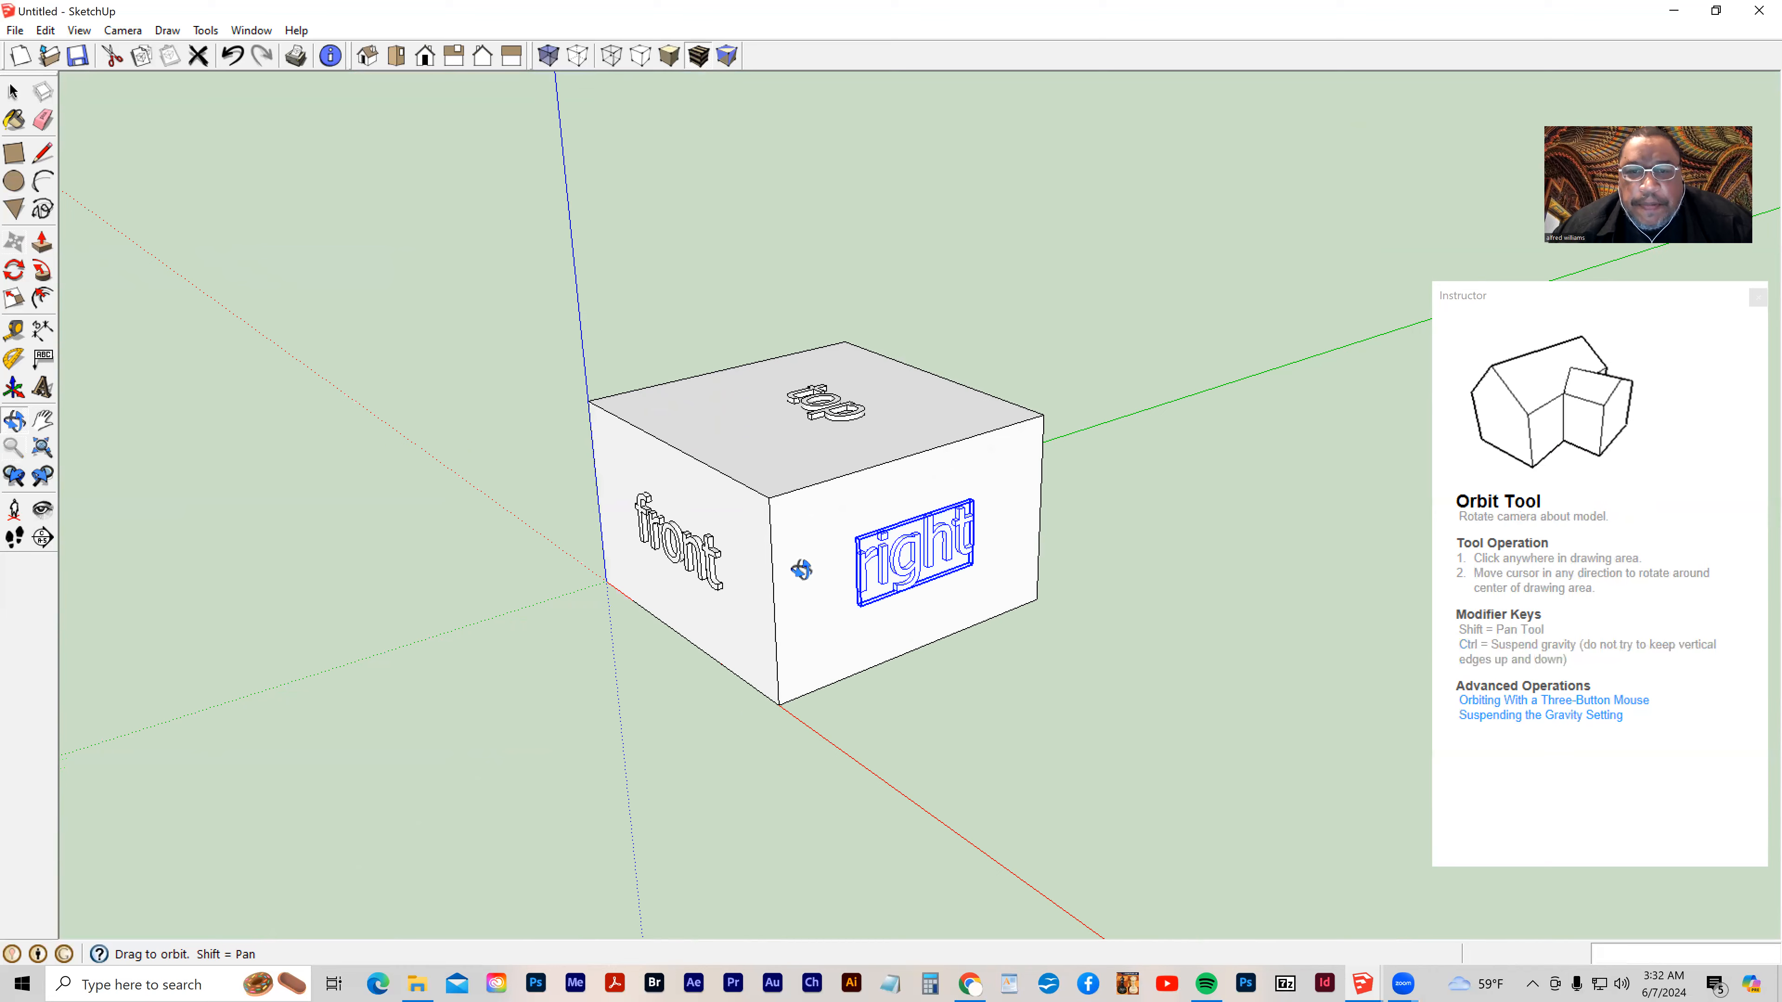
pyautogui.scroll(4, 800, 561)
pyautogui.scroll(-1, 801, 561)
pyautogui.scroll(2, 801, 561)
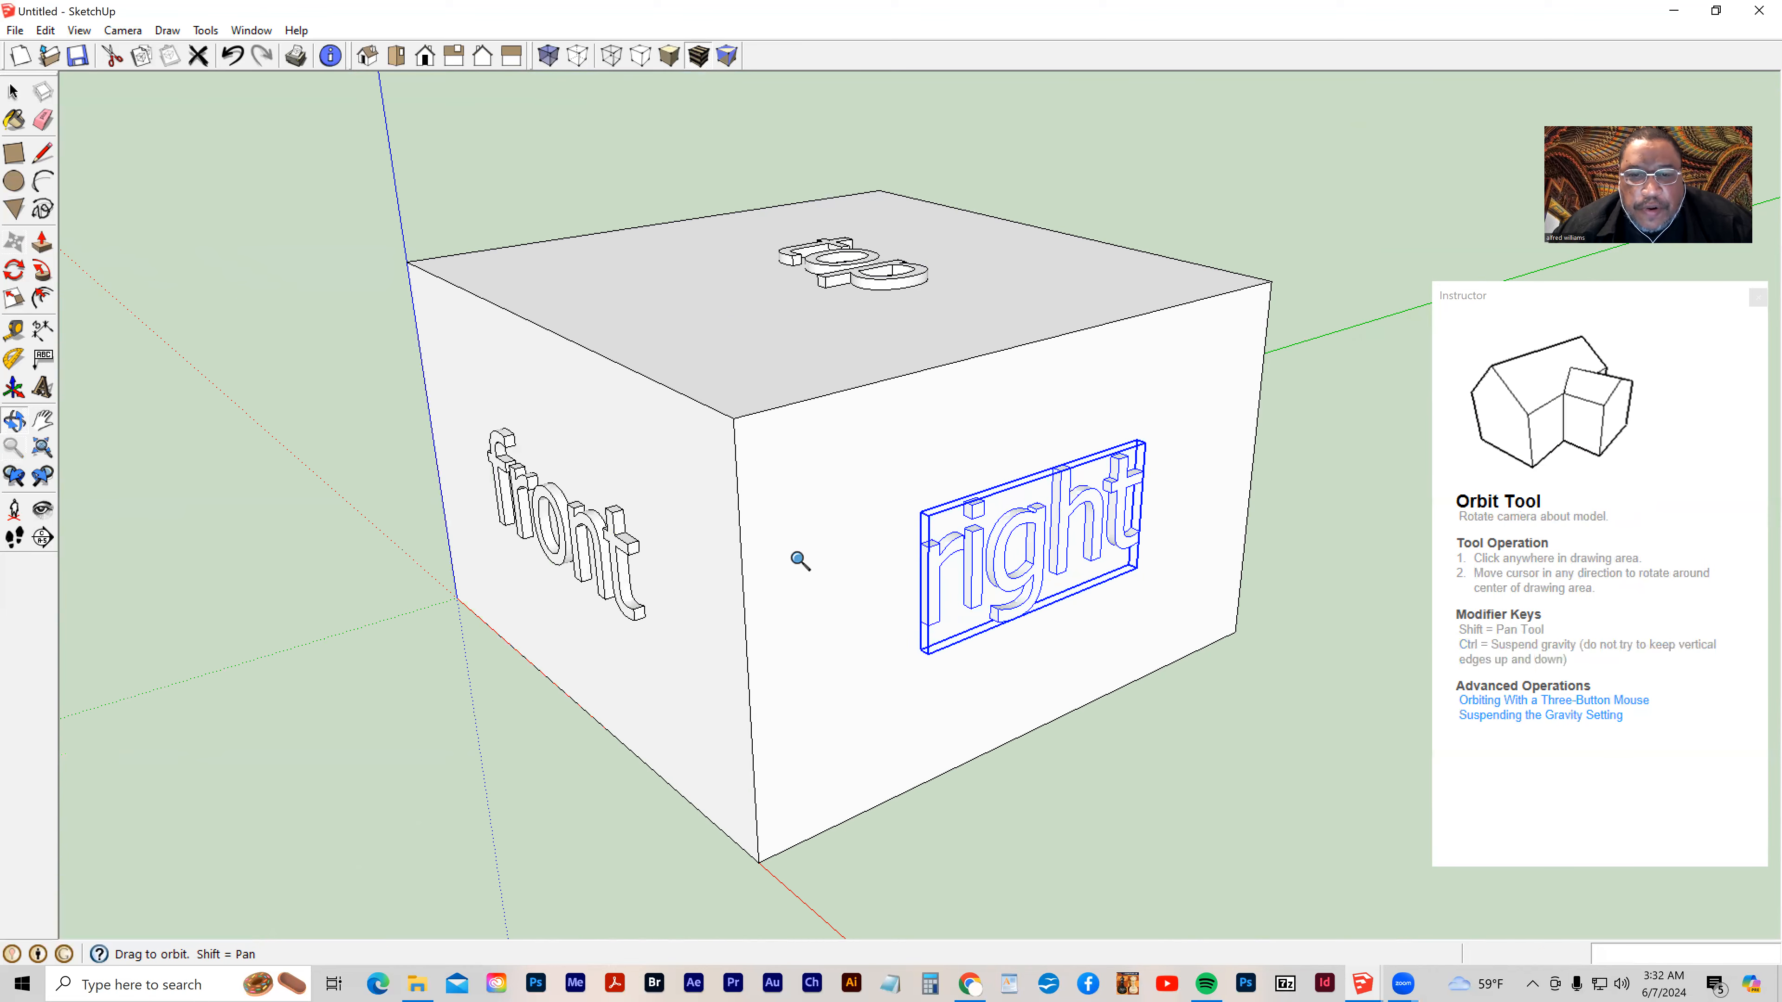
pyautogui.scroll(-5, 801, 562)
pyautogui.scroll(7, 634, 541)
pyautogui.scroll(-5, 634, 541)
pyautogui.scroll(6, 823, 370)
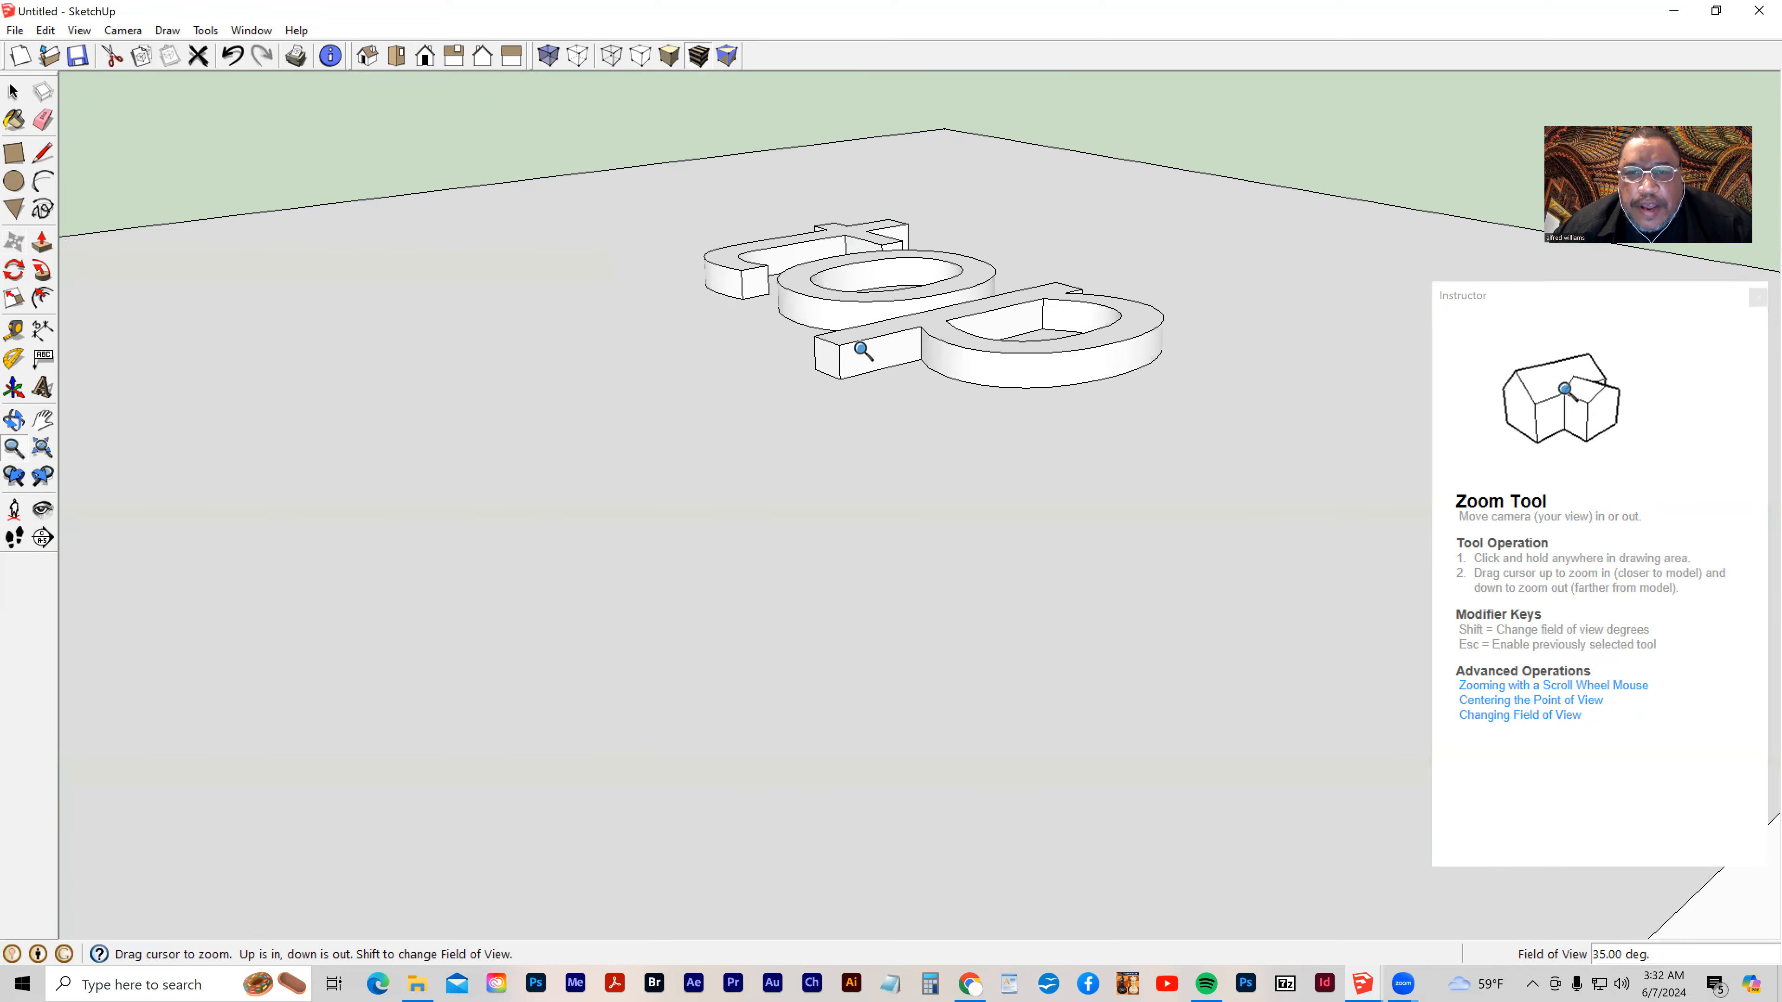
pyautogui.scroll(-1, 862, 351)
pyautogui.scroll(-6, 855, 359)
# Orbit around the box and zoom out to view its top, front and right labels together from the corner
pyautogui.moveTo(842, 439); pyautogui.dragTo(806, 484, button='middle')
pyautogui.moveTo(613, 507)
pyautogui.mouseDown(button='middle')
pyautogui.moveTo(688, 290)
pyautogui.moveTo(1043, 577)
pyautogui.moveTo(506, 331)
pyautogui.moveTo(897, 576)
pyautogui.moveTo(1014, 286)
pyautogui.moveTo(931, 561)
pyautogui.moveTo(875, 271)
pyautogui.moveTo(797, 748)
pyautogui.moveTo(1015, 642)
pyautogui.moveTo(465, 620)
pyautogui.moveTo(1165, 584)
pyautogui.moveTo(538, 607)
pyautogui.moveTo(1100, 598)
pyautogui.mouseUp(button='middle')
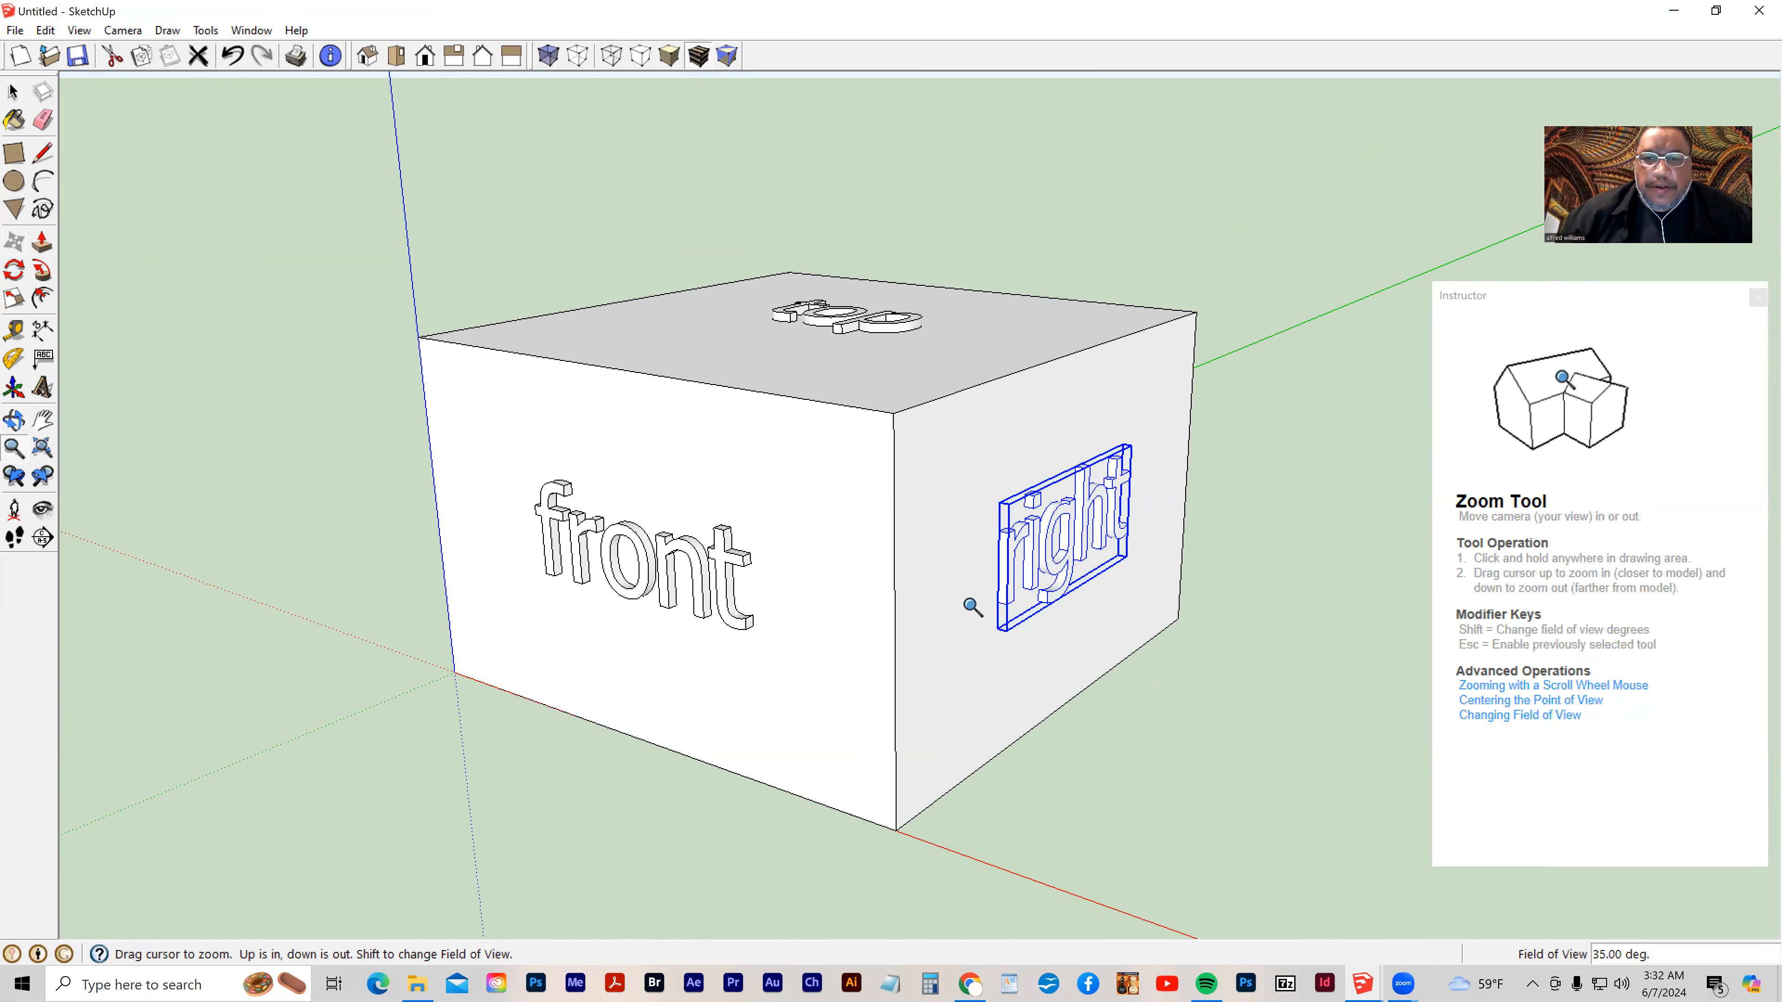
pyautogui.scroll(-3, 973, 607)
pyautogui.moveTo(862, 643); pyautogui.dragTo(407, 697, button='middle')
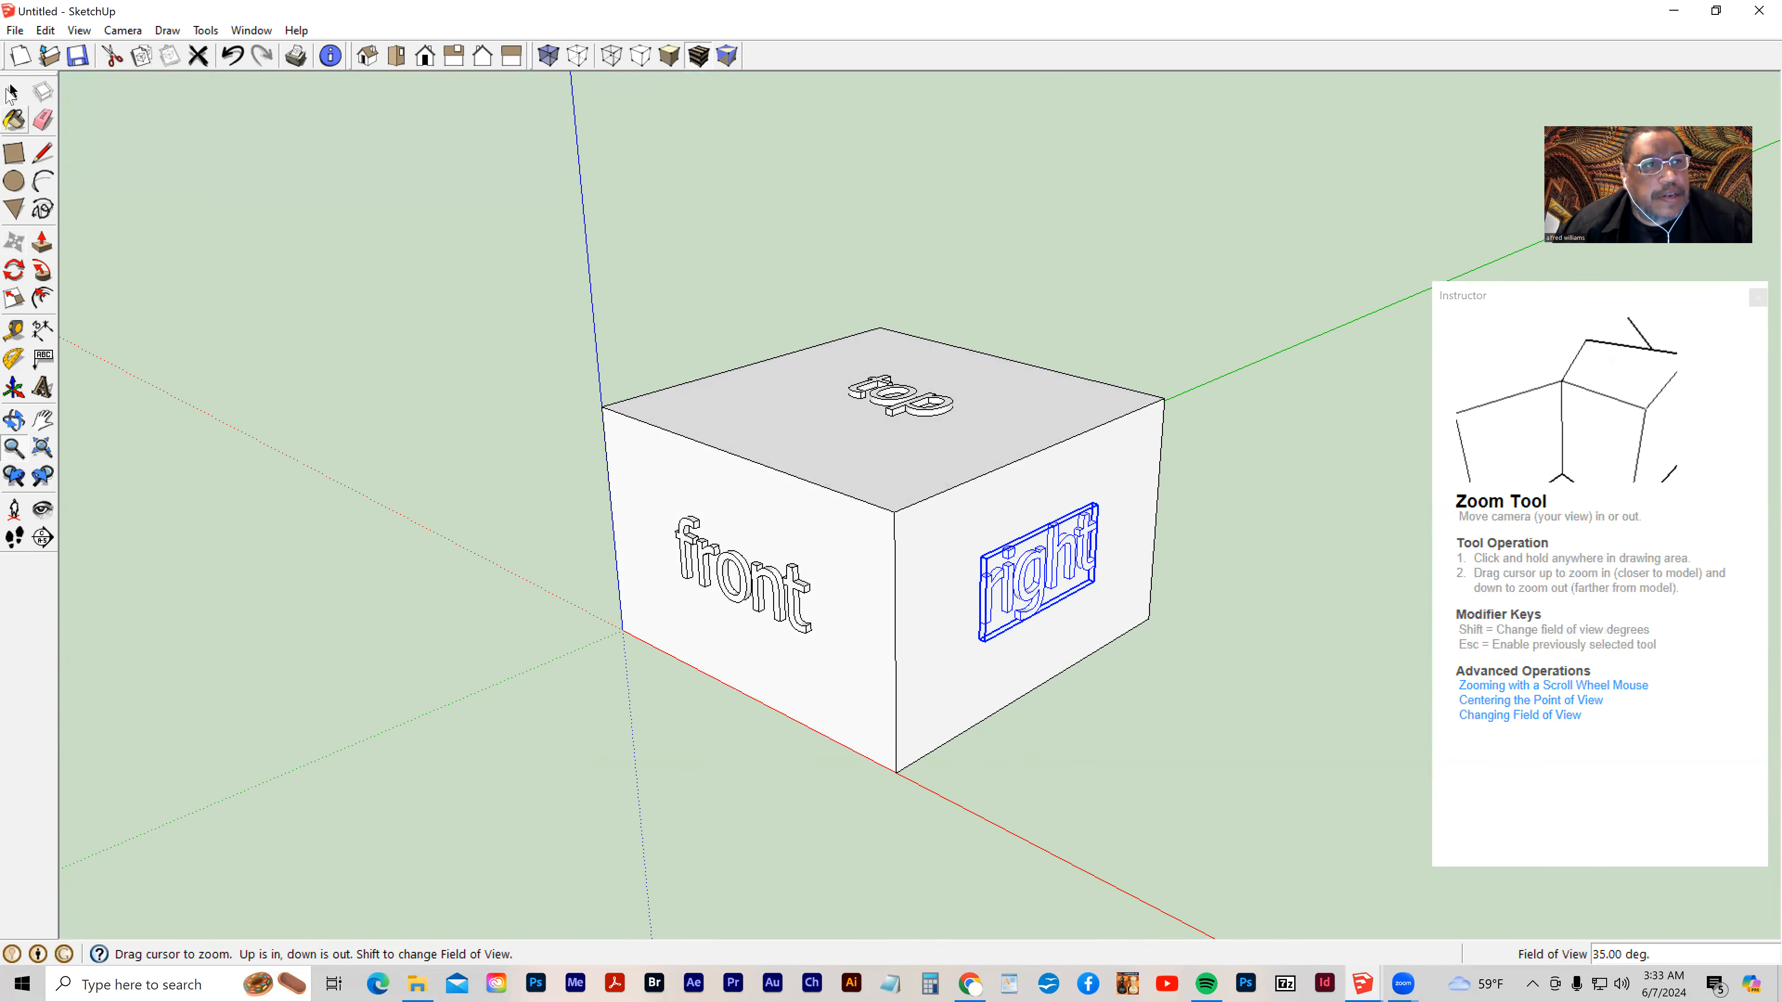
# Start saving the model under a new name and enter "box for orientation_exer1" as the file name
pyautogui.click(15, 30)
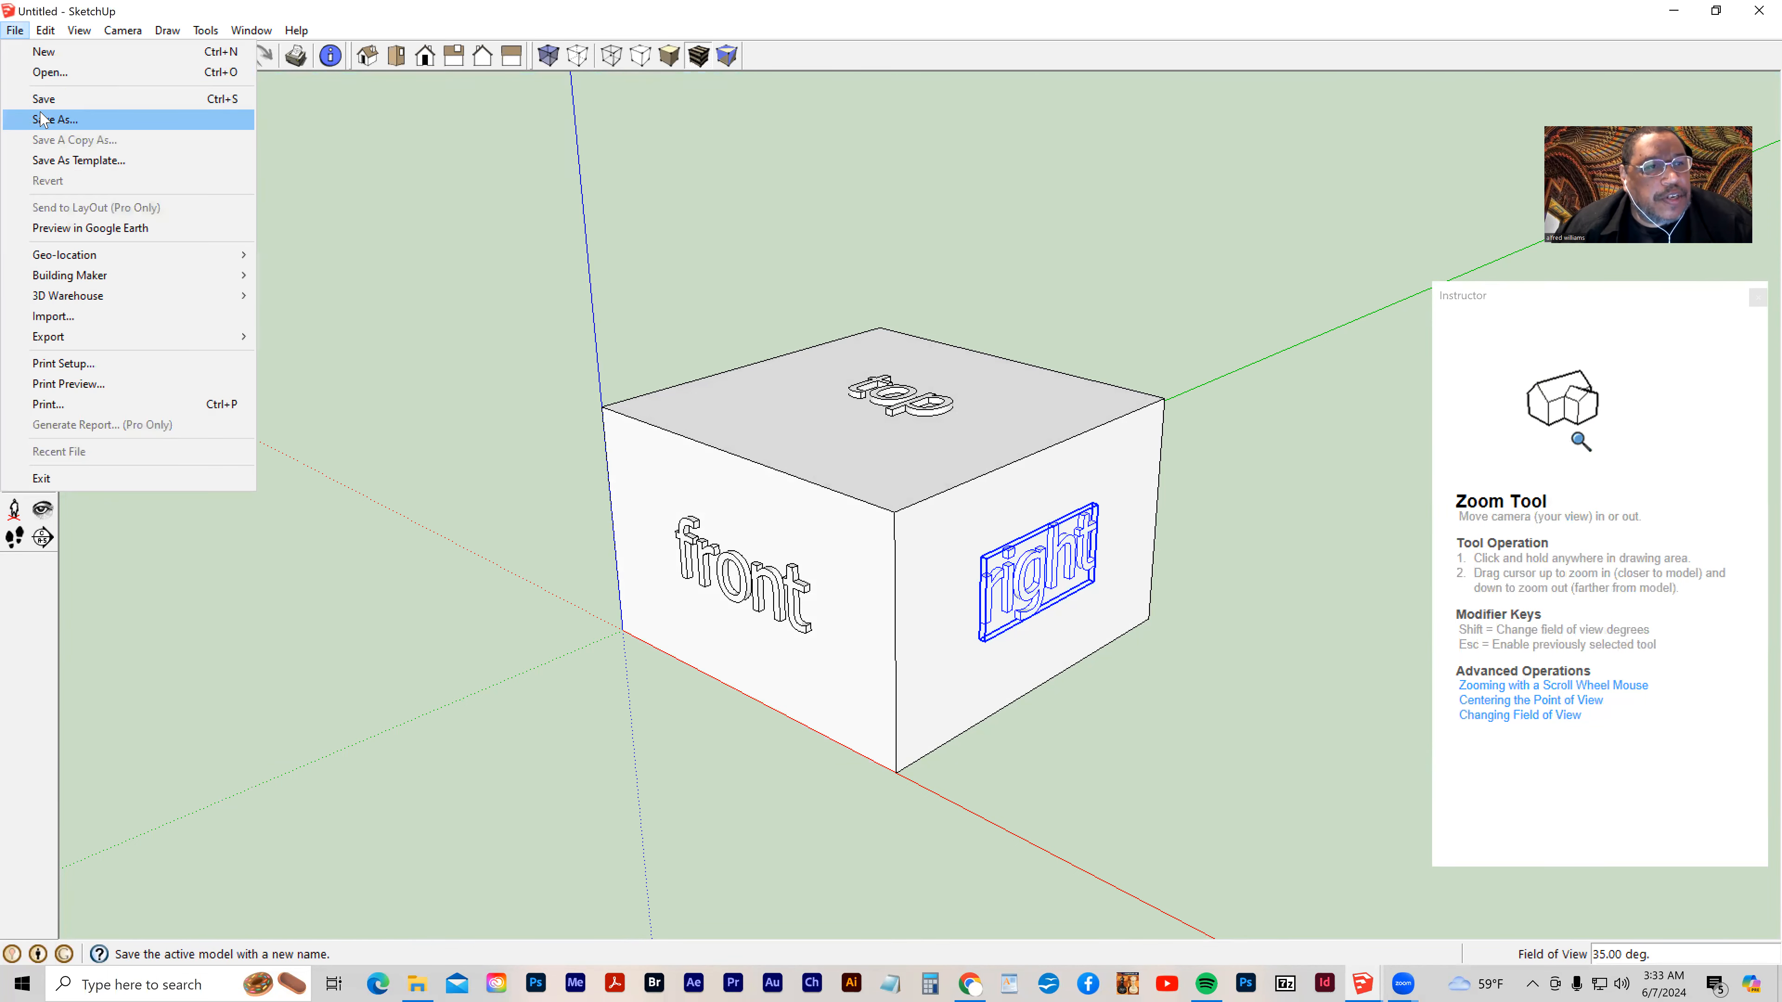
pyautogui.click(44, 119)
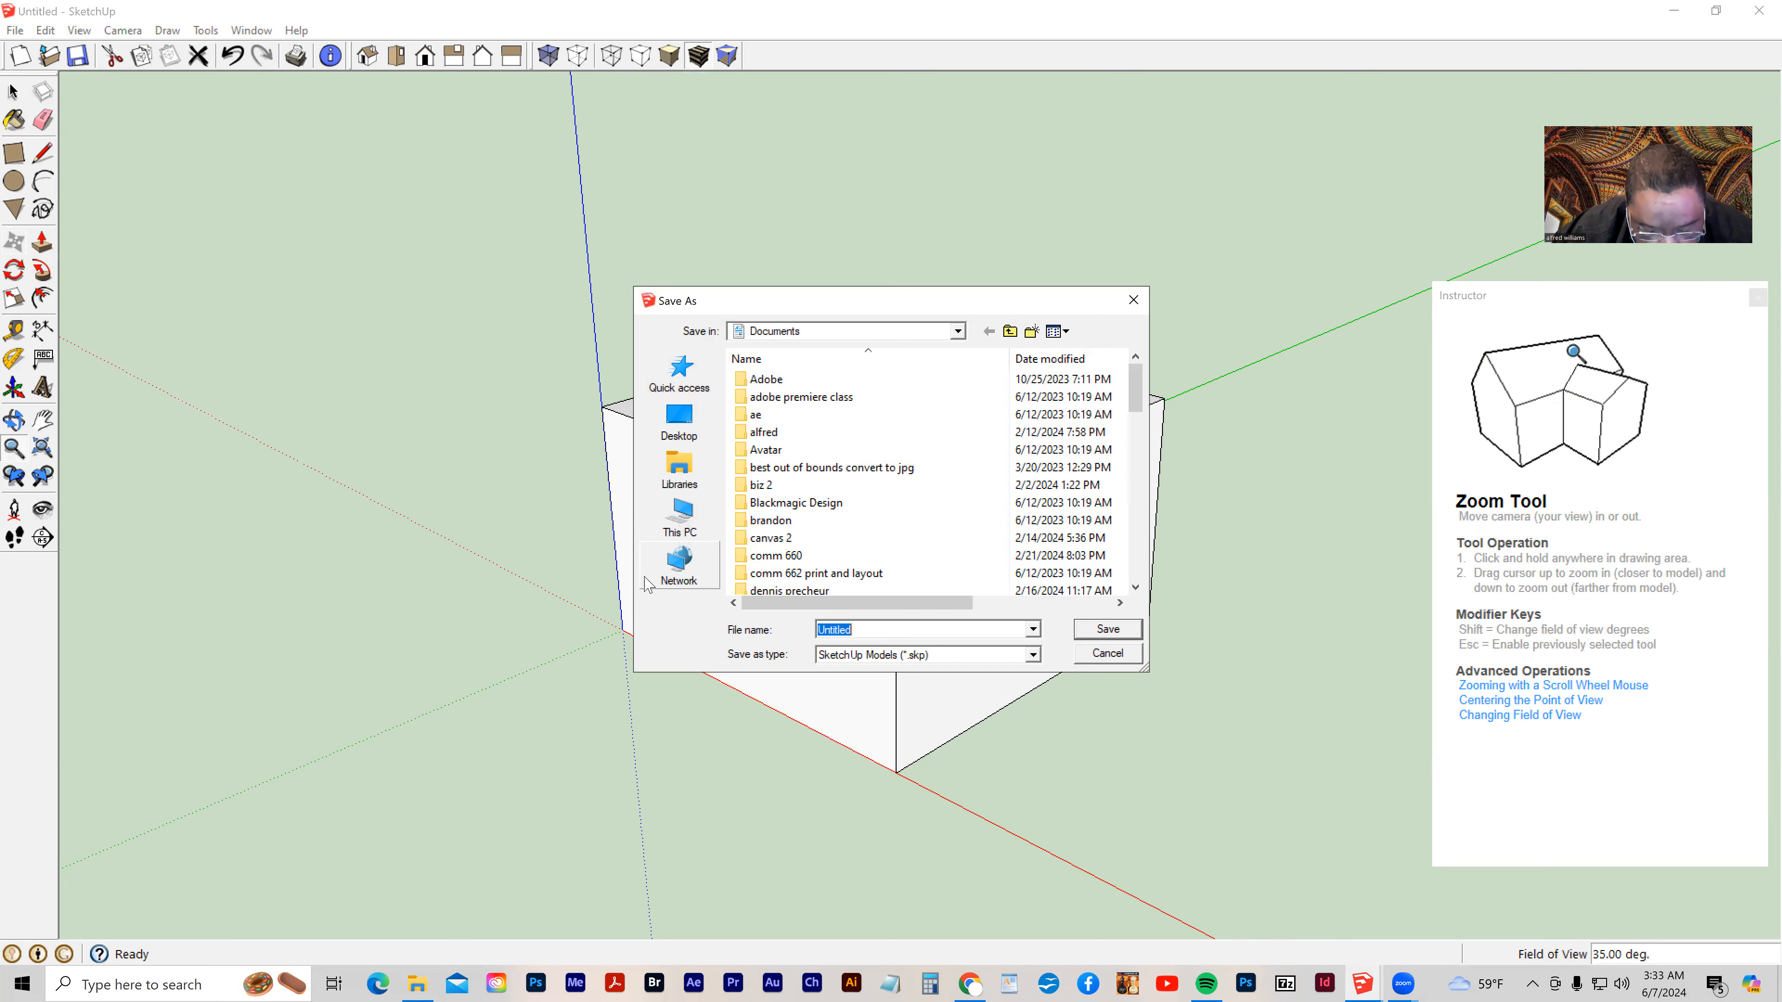
pyautogui.write('box for')
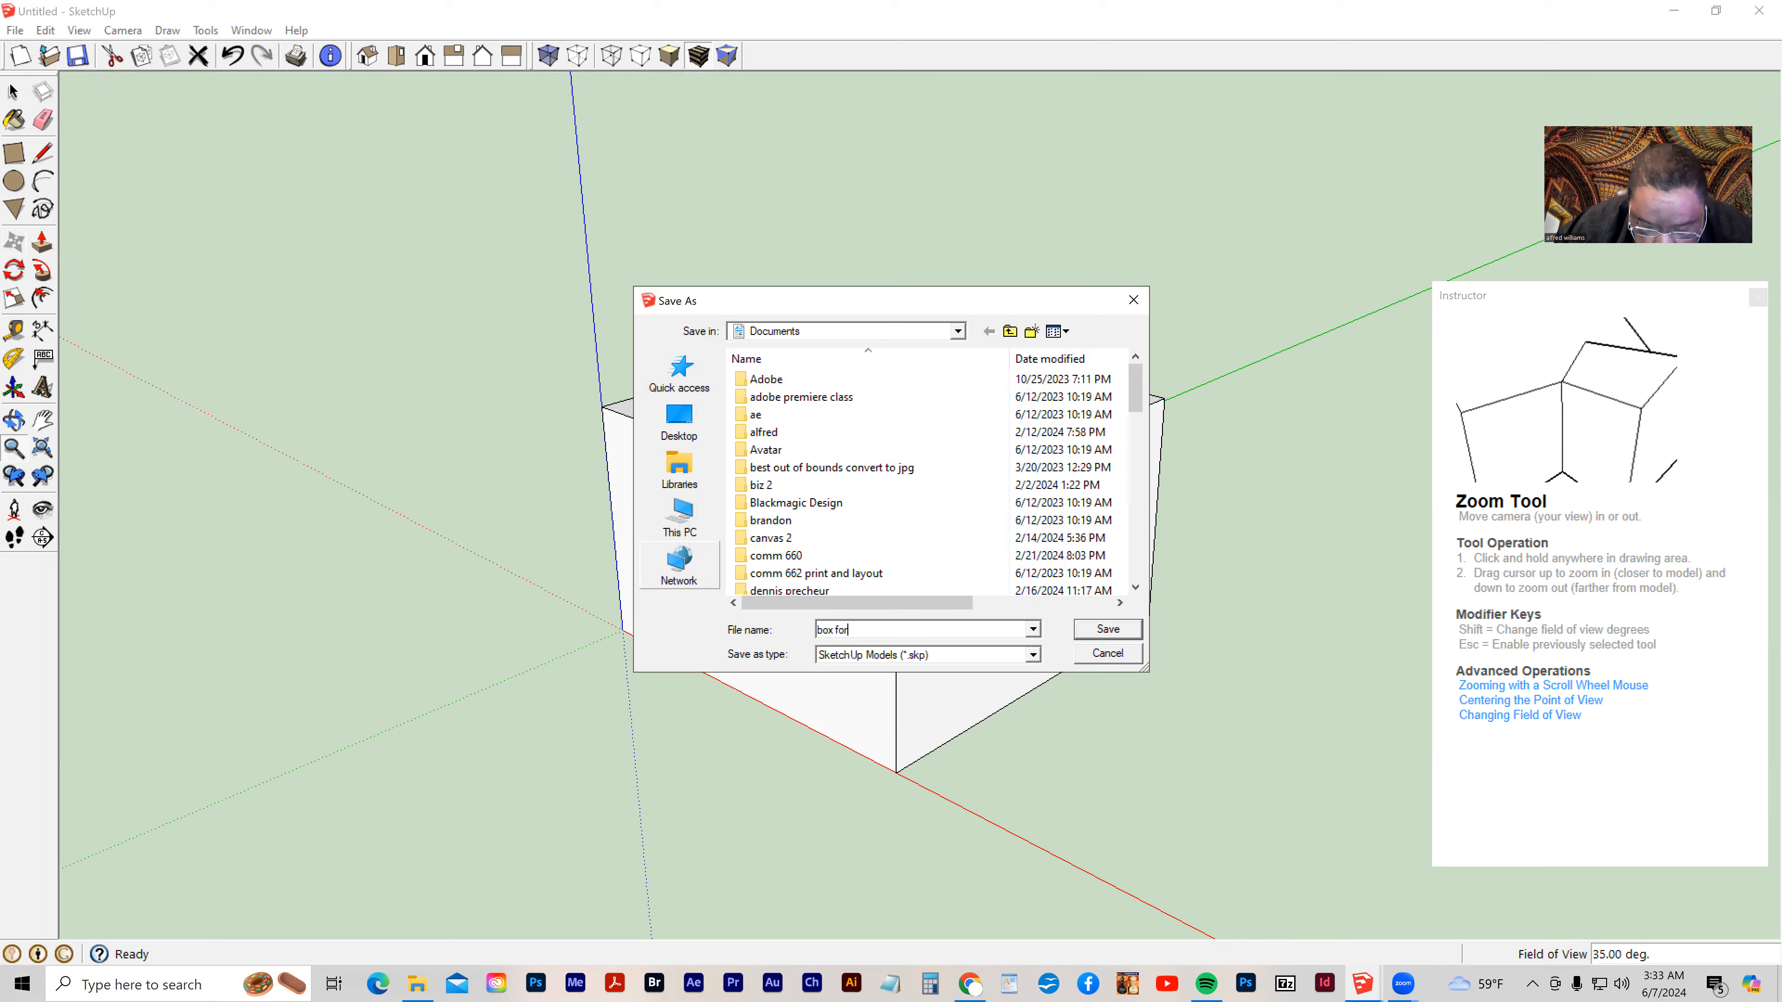
pyautogui.write('ent')
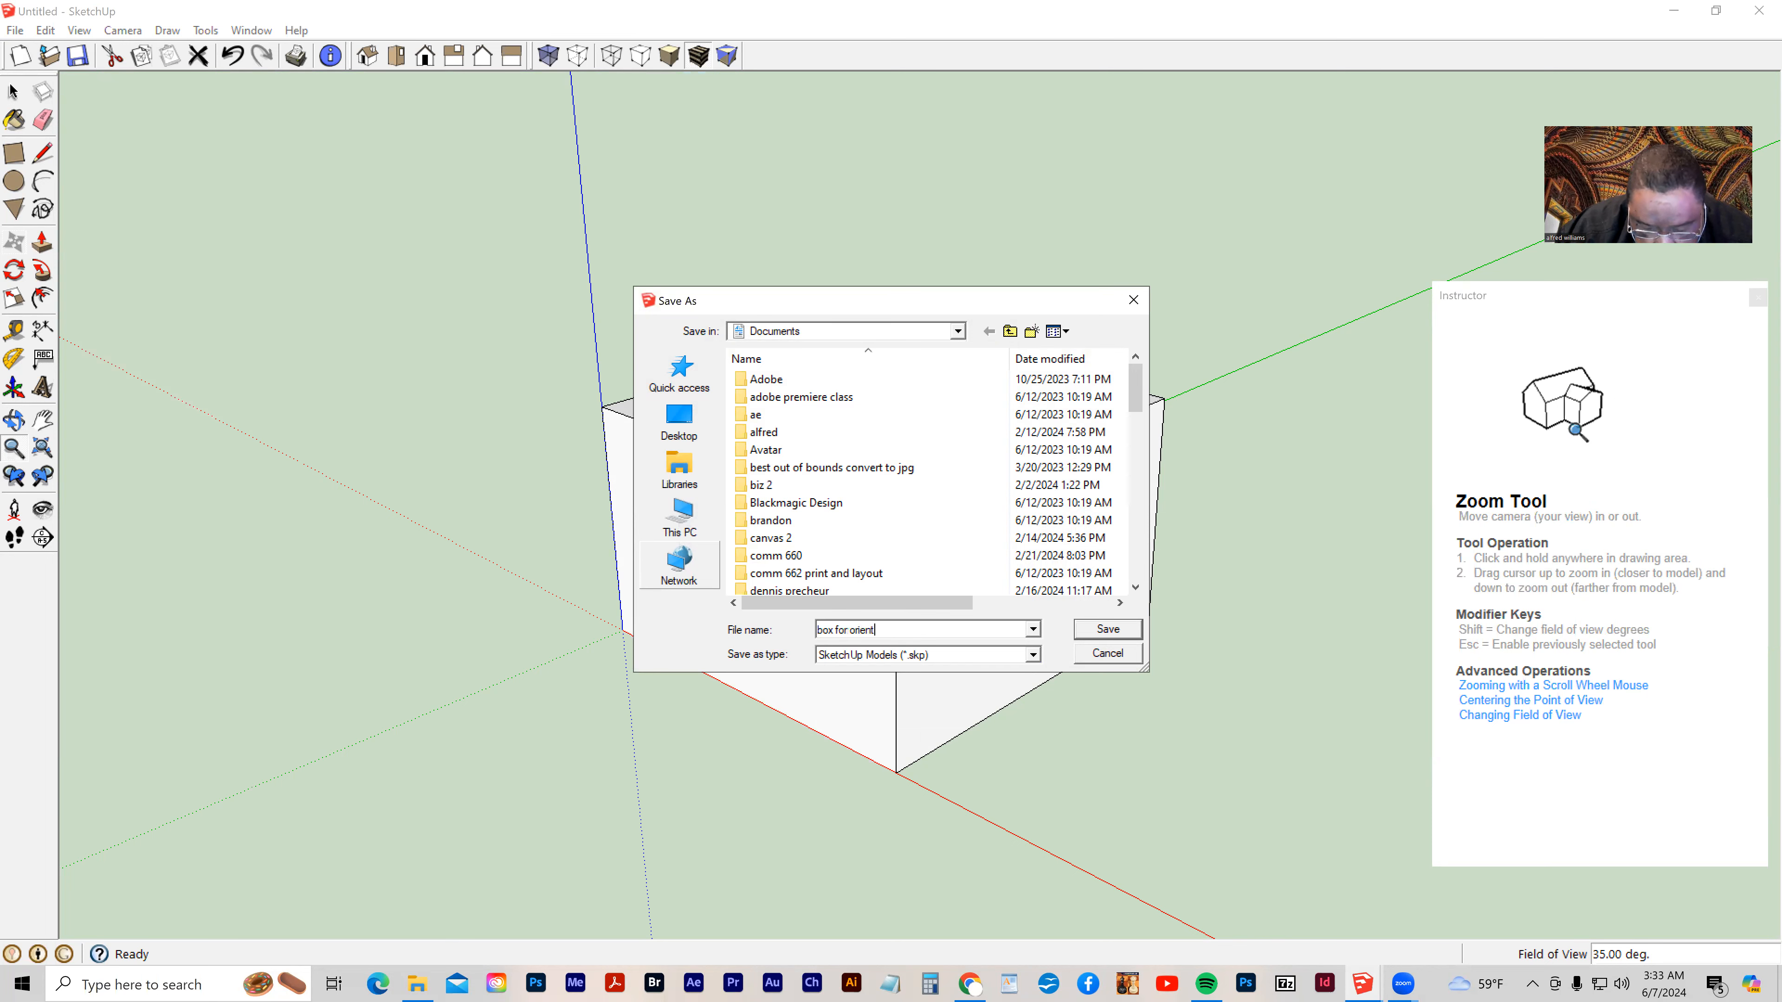
pyautogui.write('ation')
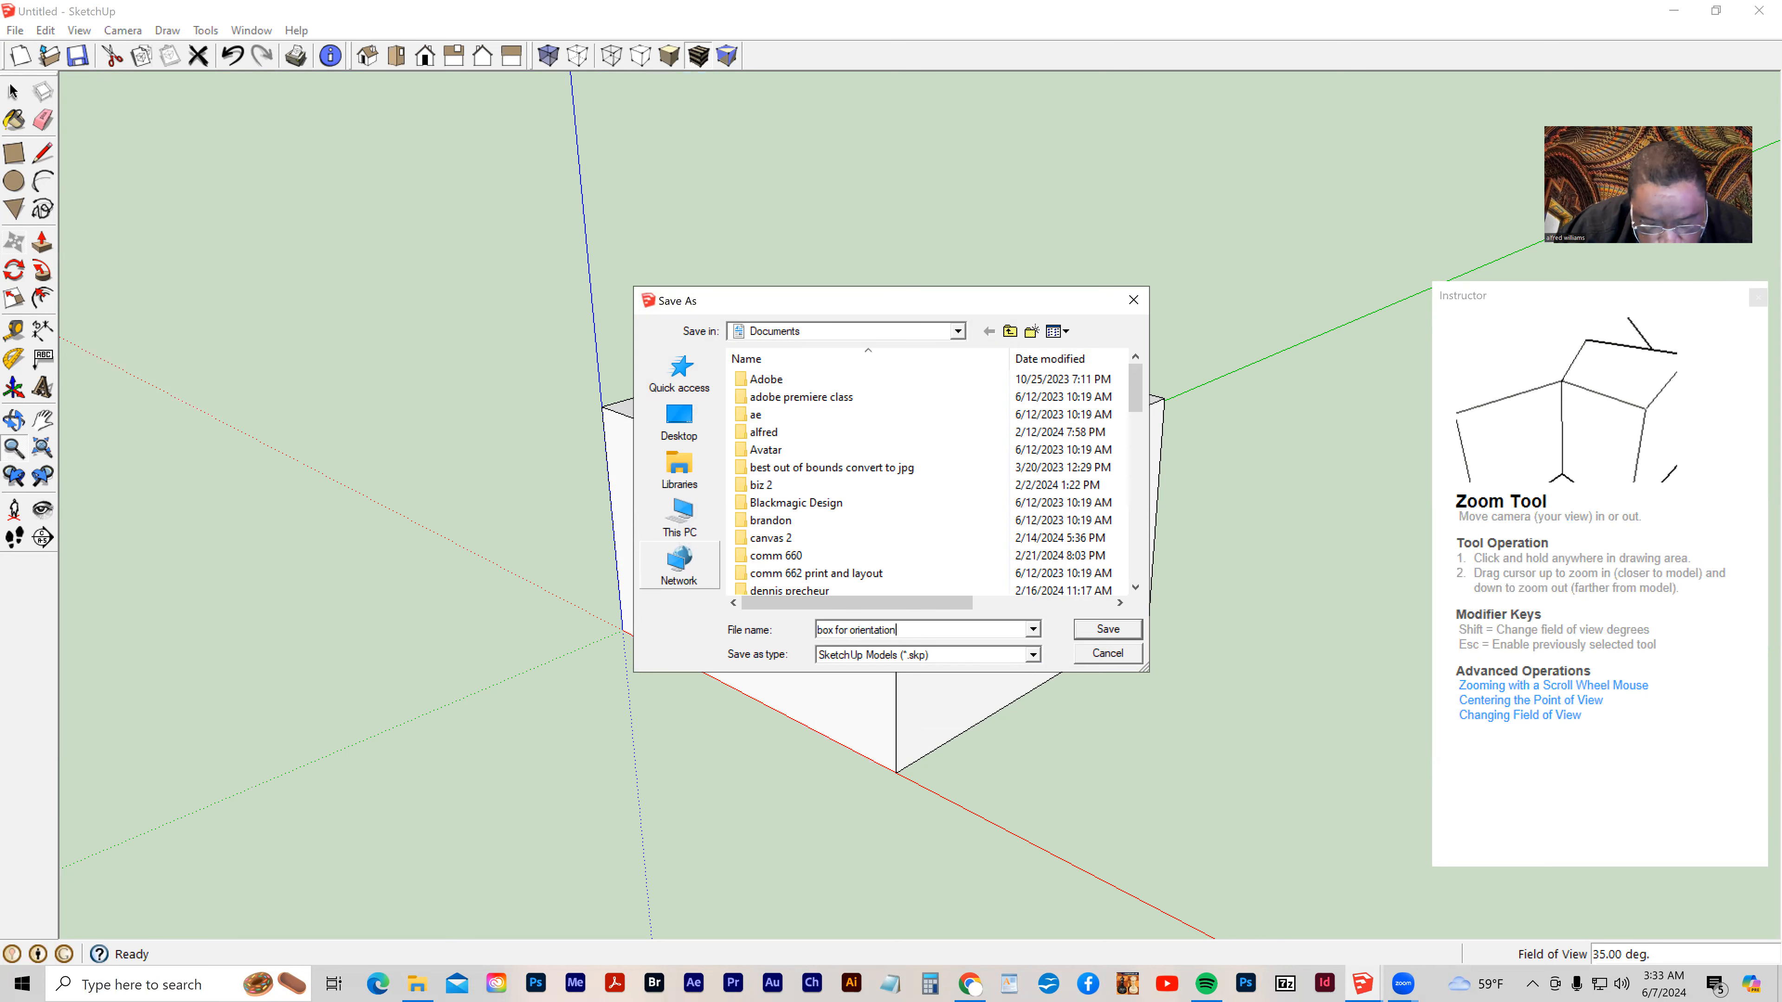
pyautogui.write('_exer1')
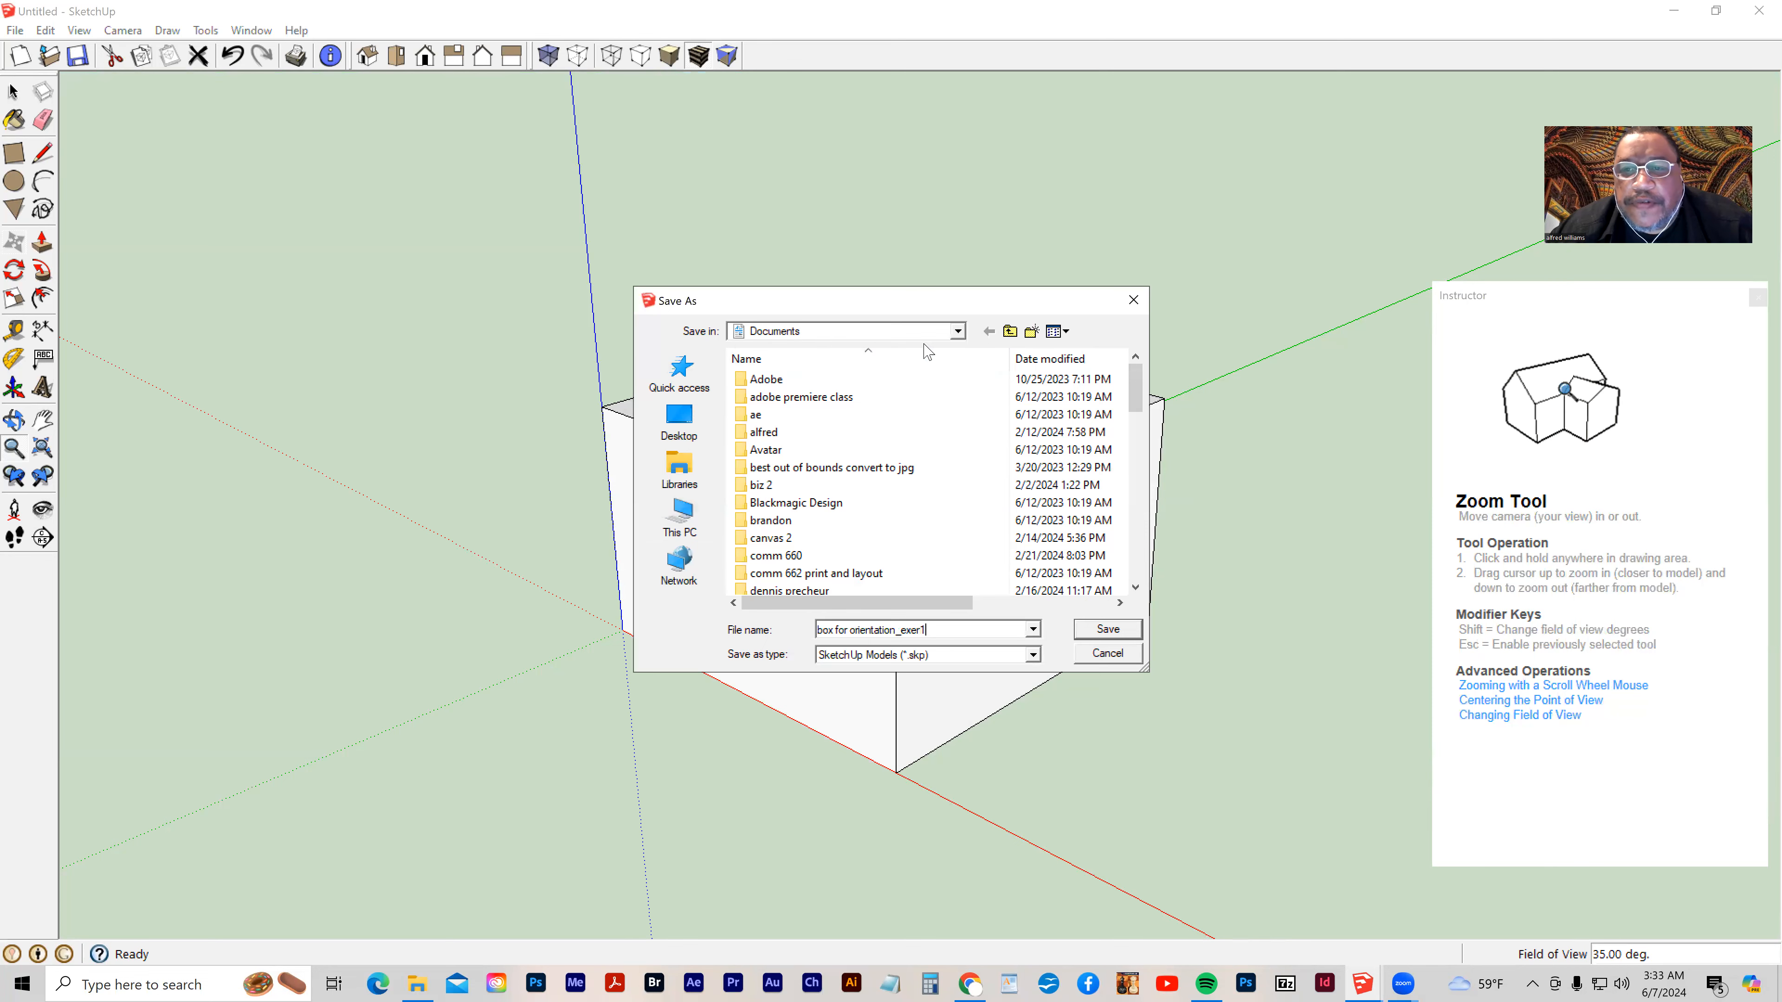
# Create a folder named "sketchup" in Documents and save the model inside it
pyautogui.click(1030, 332)
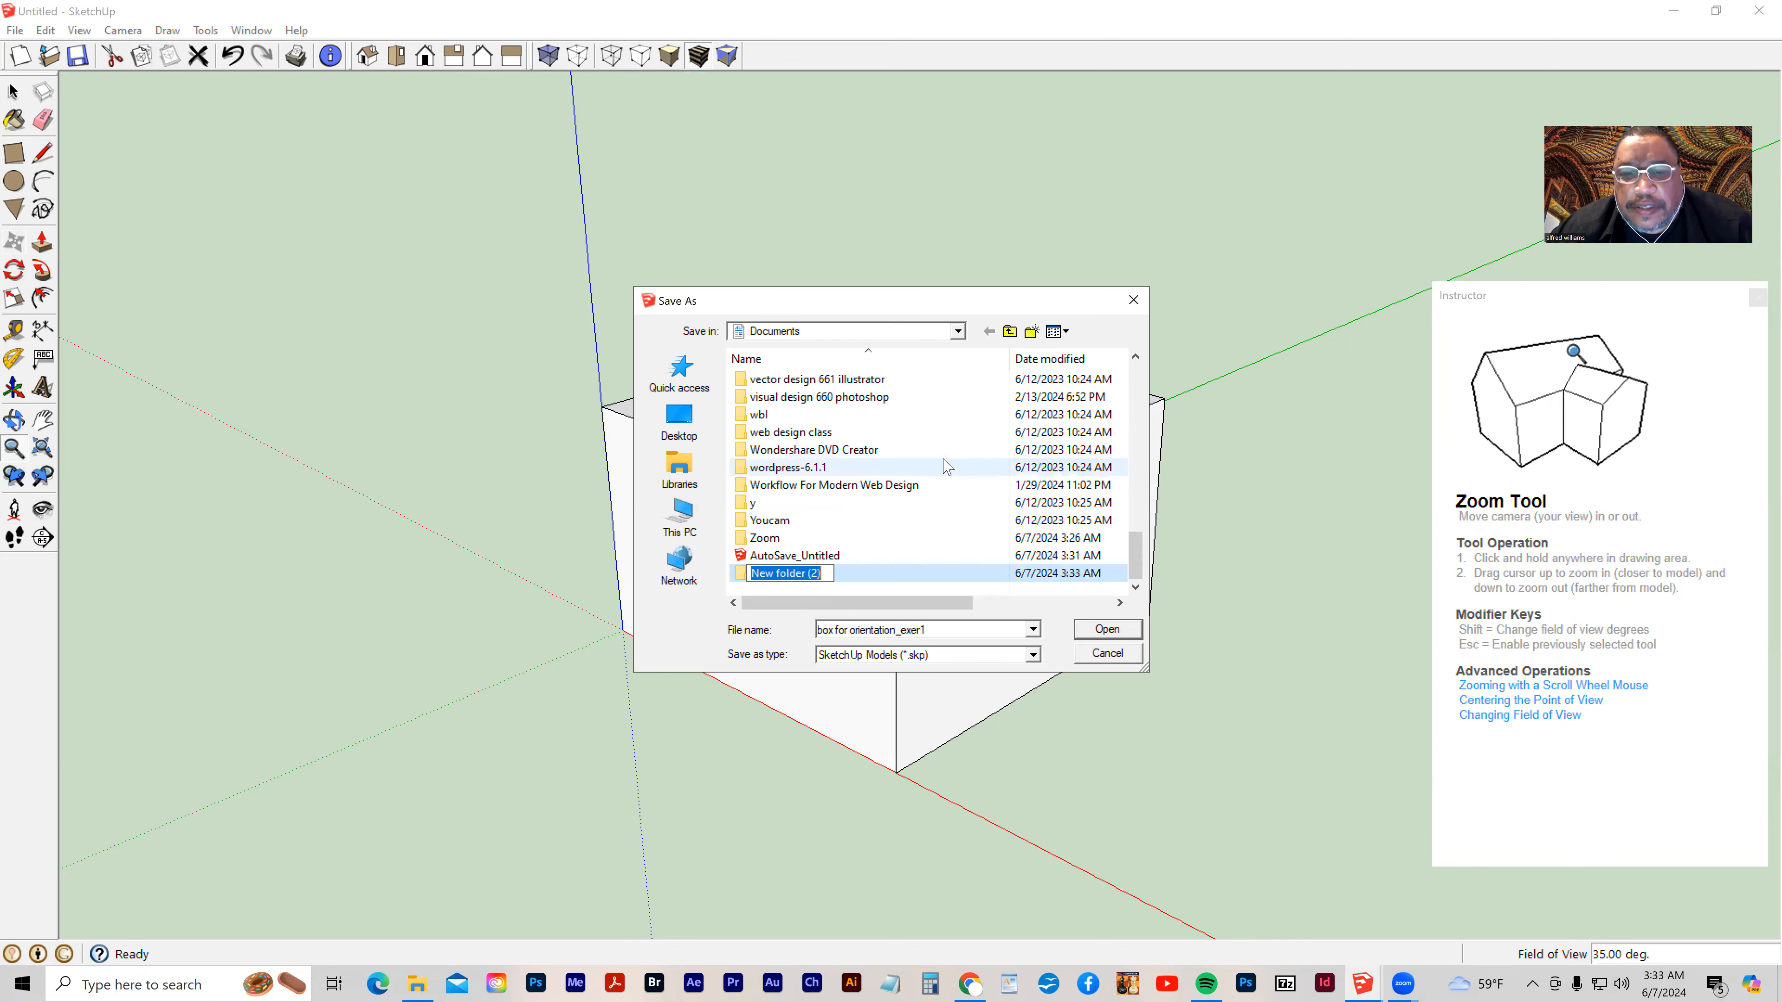
pyautogui.write('sketchup')
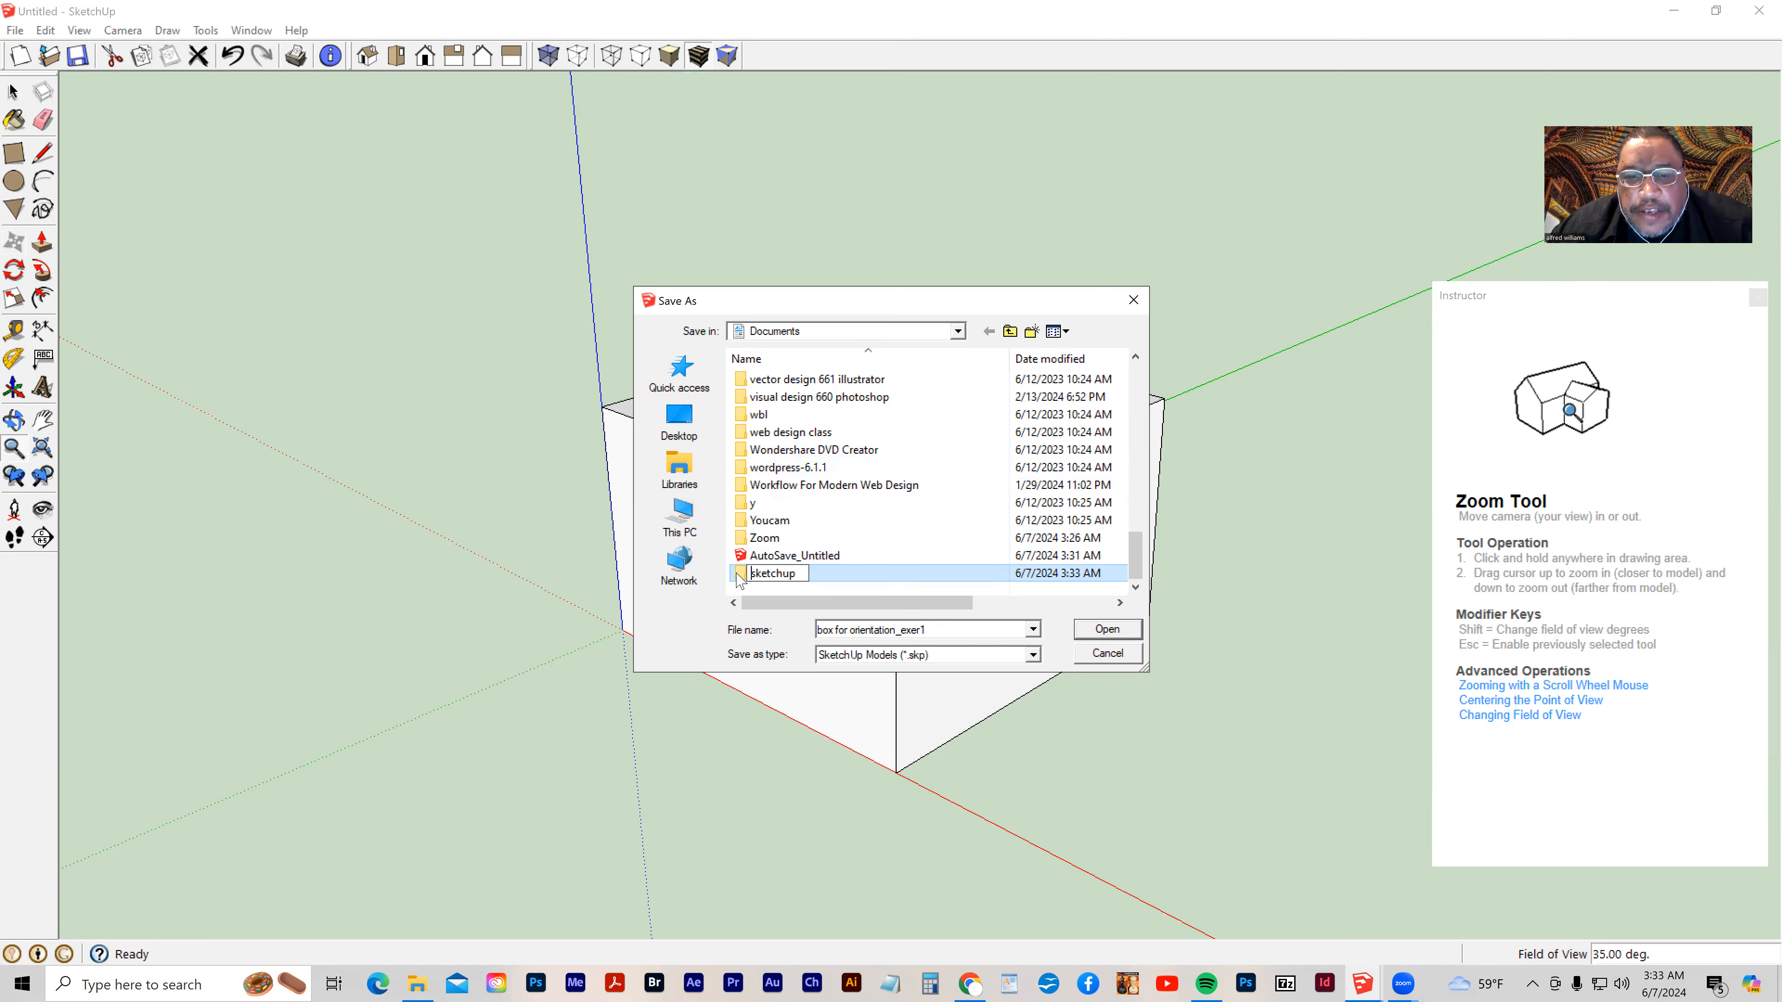
pyautogui.doubleClick(740, 573)
pyautogui.click(1098, 628)
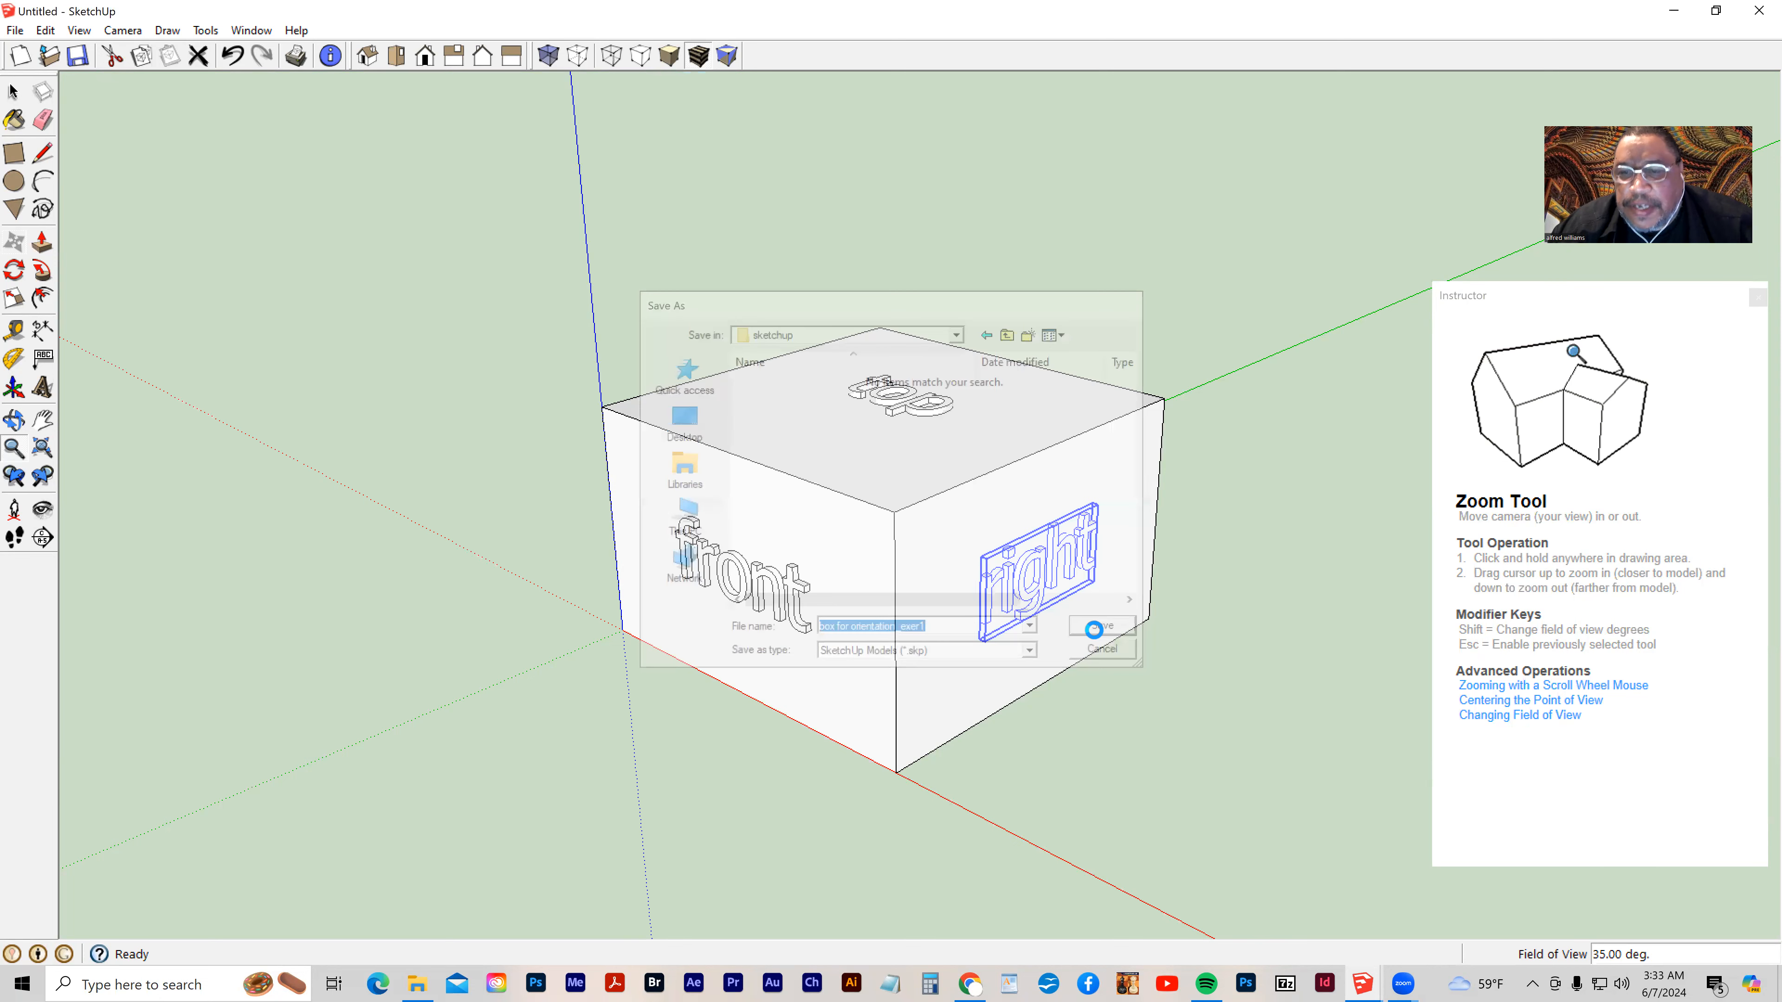